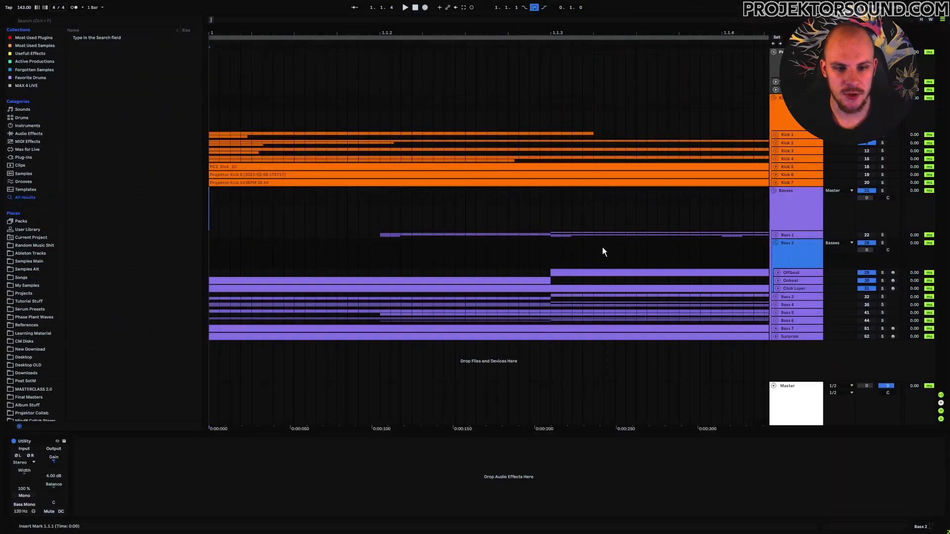
Step: Open the Offbeat track's Serum synth and nudge the middle point of the LFO 2 level curve slightly earlier
{"action": "left_click", "coordinate": [796, 272]}
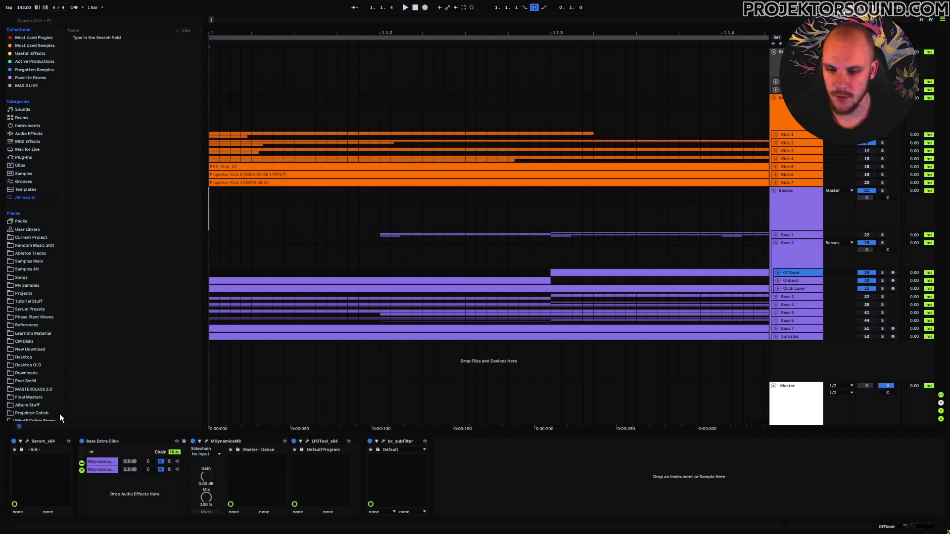
{"action": "left_click", "coordinate": [28, 441]}
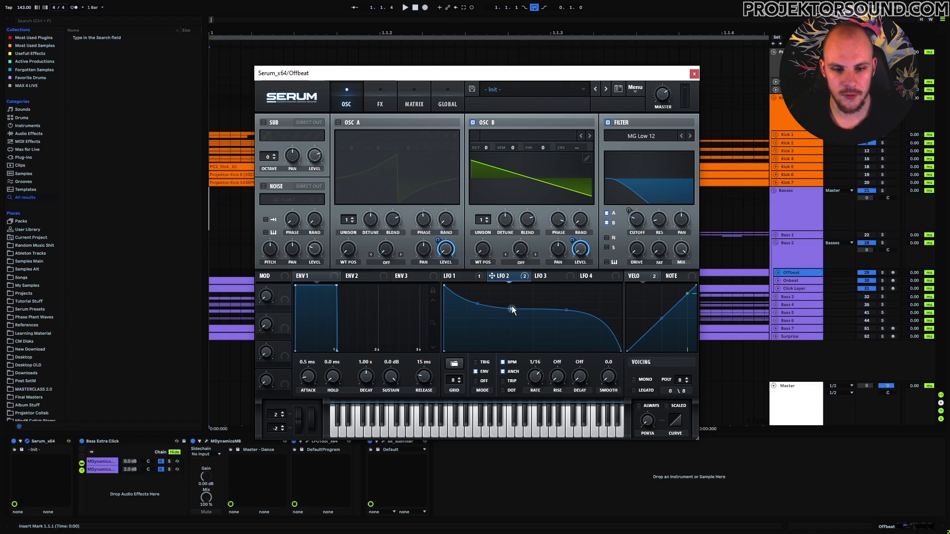
{"action": "mouse_move", "coordinate": [511, 309]}
{"action": "left_mouse_down"}
{"action": "mouse_move", "coordinate": [543, 293]}
{"action": "mouse_move", "coordinate": [581, 294]}
{"action": "mouse_move", "coordinate": [489, 310]}
{"action": "mouse_move", "coordinate": [506, 309]}
{"action": "left_mouse_up"}
Step: Adjust the middle point of the LFO 1 filter cutoff curve, ending with an early drop, and close Serum
{"action": "left_click", "coordinate": [460, 277]}
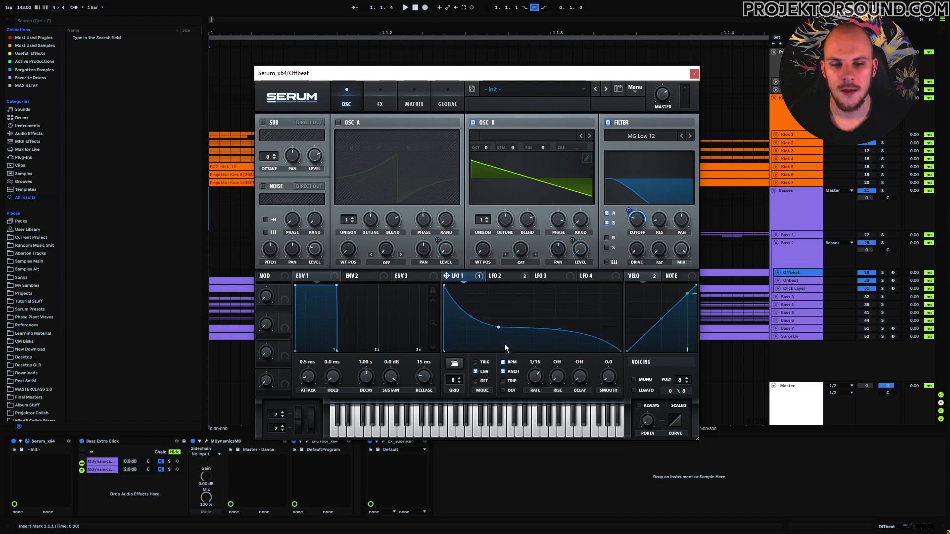
{"action": "left_click_drag", "start_coordinate": [498, 329], "coordinate": [575, 337]}
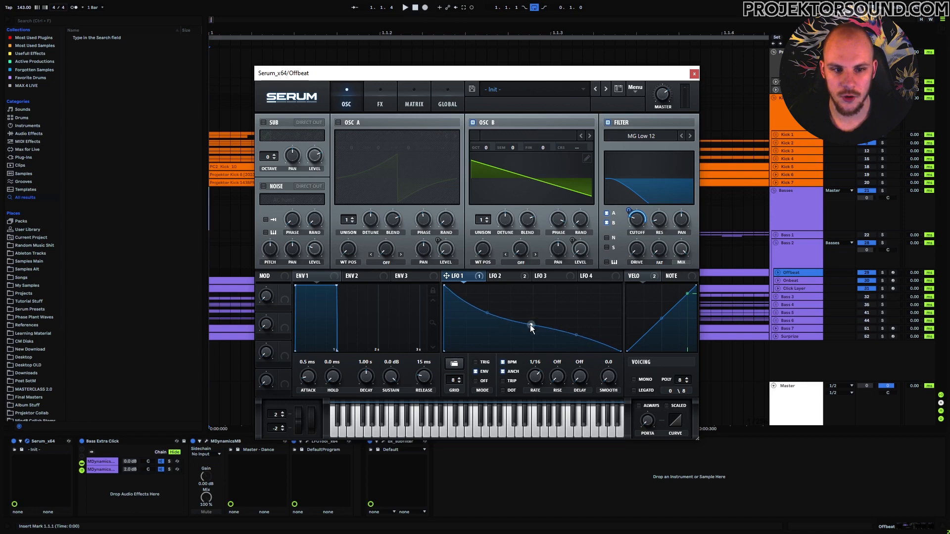
{"action": "left_click_drag", "start_coordinate": [661, 231], "coordinate": [664, 244]}
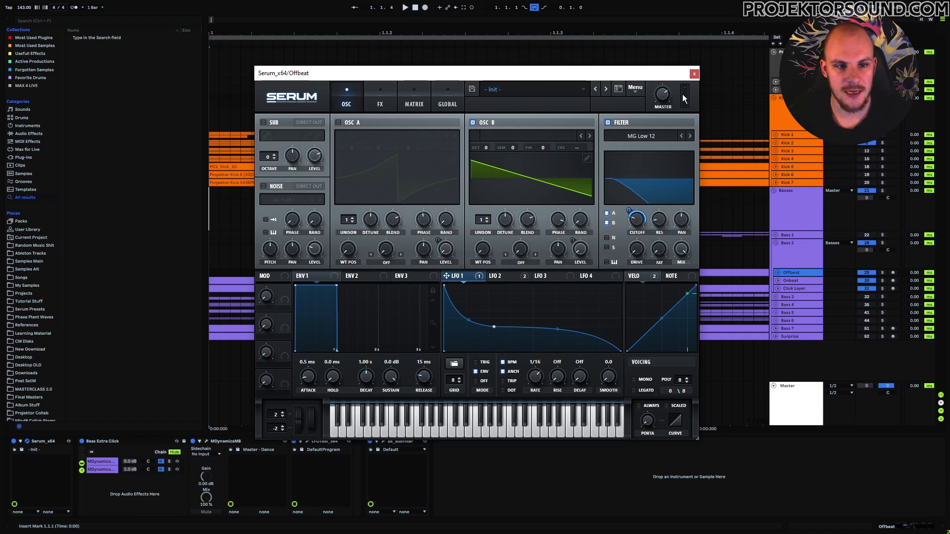
{"action": "left_click", "coordinate": [694, 74]}
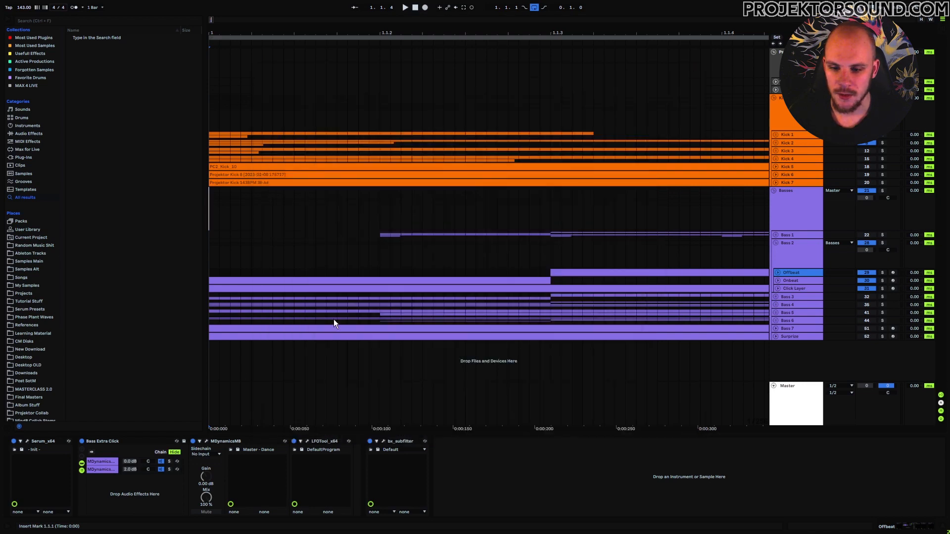
Step: Inspect bands 1 and 4 of MDynamicsMB in the first Bass Extra Click chain, playing the loop briefly
{"action": "left_click", "coordinate": [113, 439]}
{"action": "left_click", "coordinate": [109, 462]}
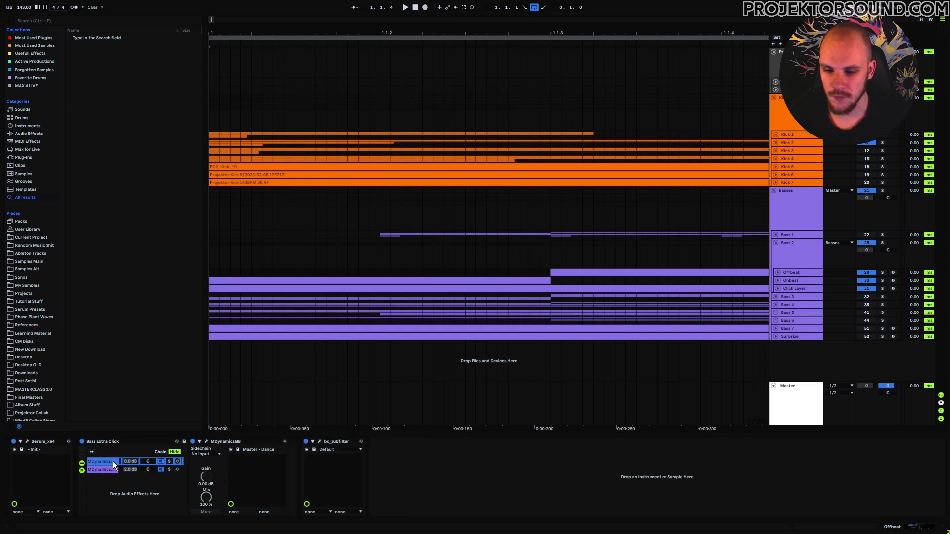
{"action": "left_click", "coordinate": [206, 441]}
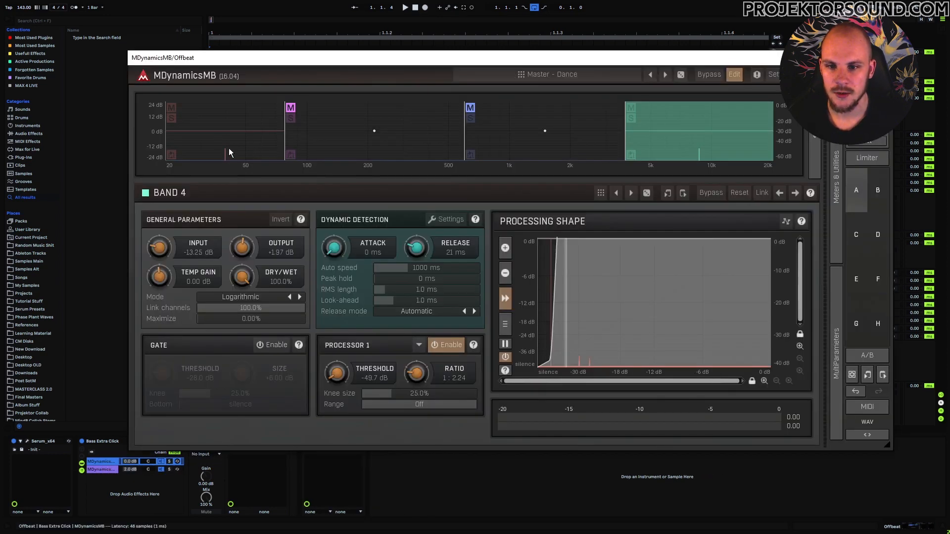
{"action": "left_click", "coordinate": [237, 134]}
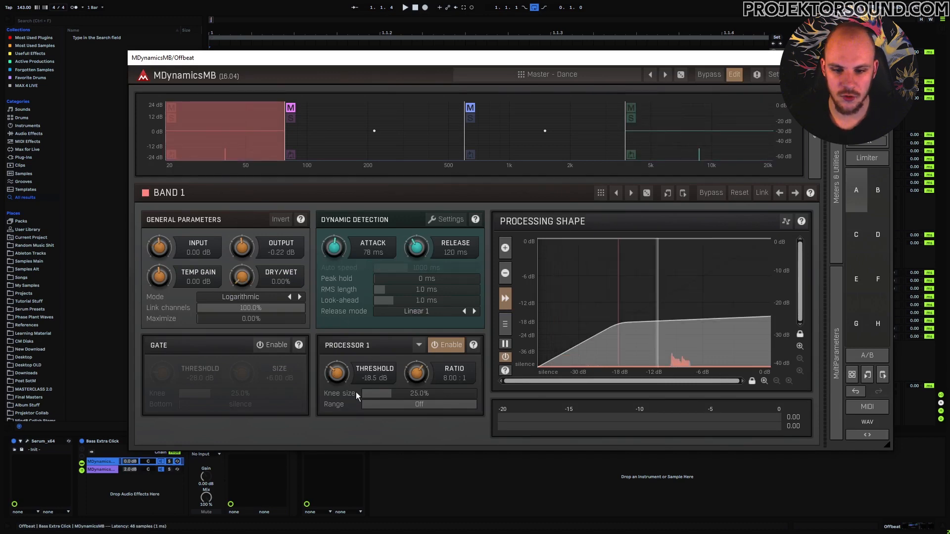
{"action": "key", "text": "space"}
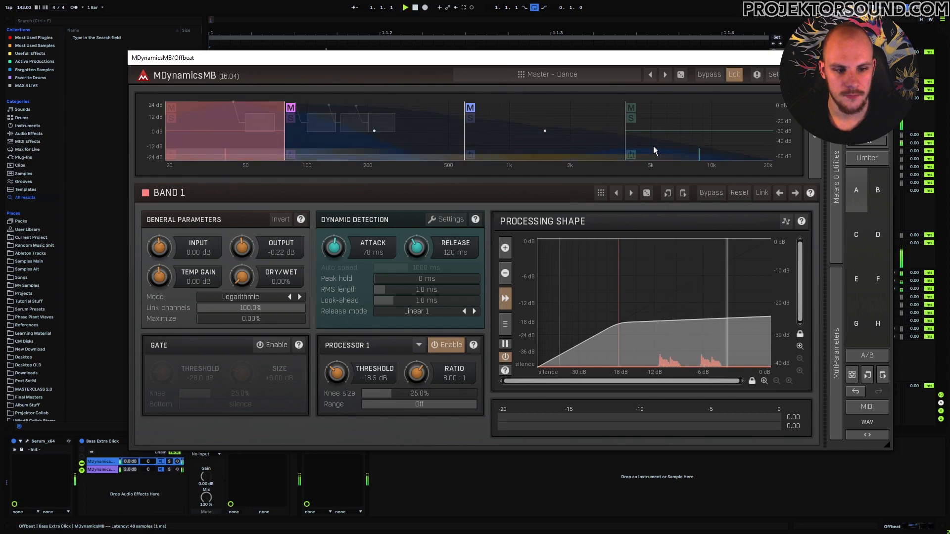
{"action": "key", "text": "space"}
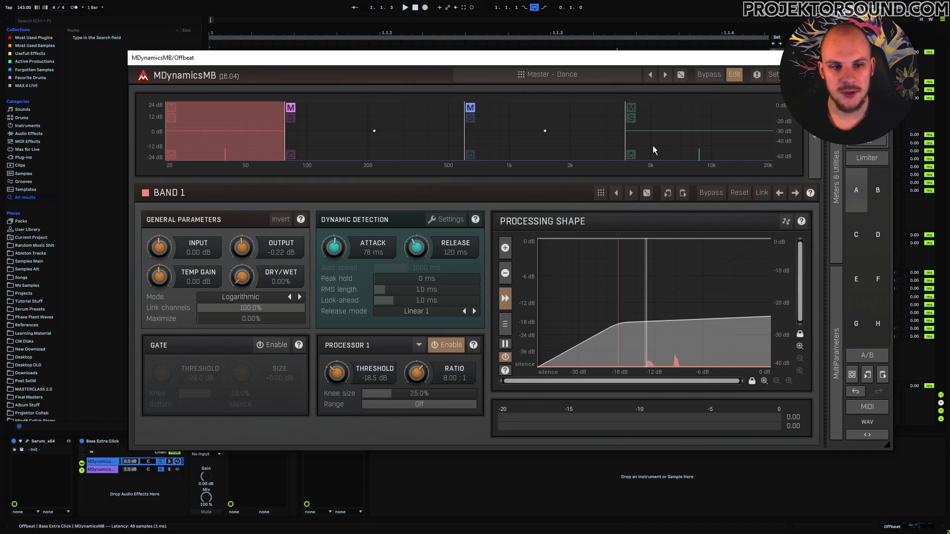
{"action": "left_click", "coordinate": [653, 148]}
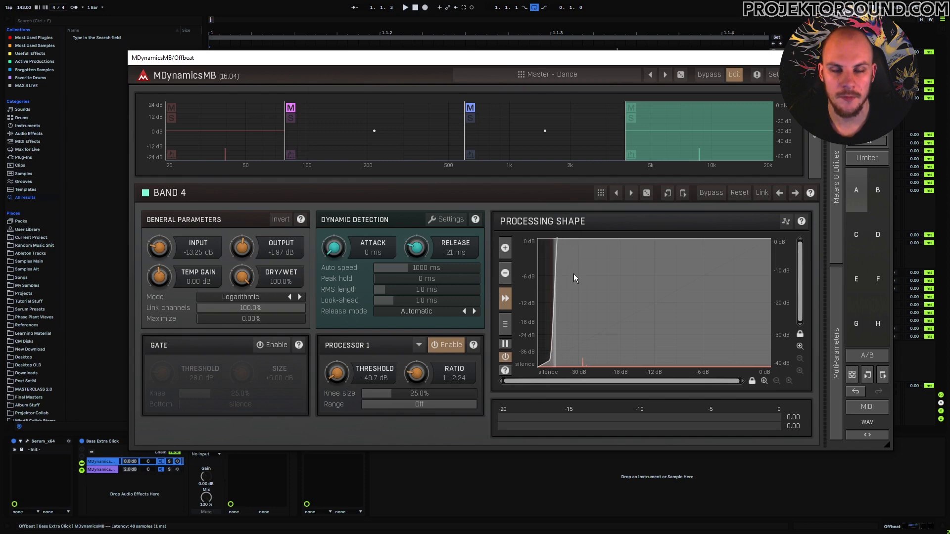
Step: Inspect bands 2 and 3 of MDynamicsMB in the second Bass Extra Click chain, then close the plugin
{"action": "left_click", "coordinate": [107, 469]}
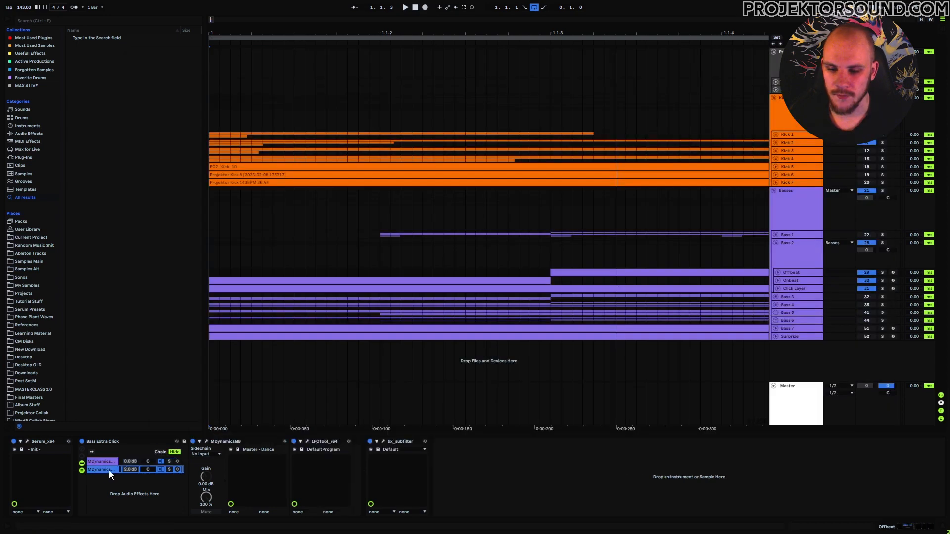
{"action": "left_click", "coordinate": [207, 441]}
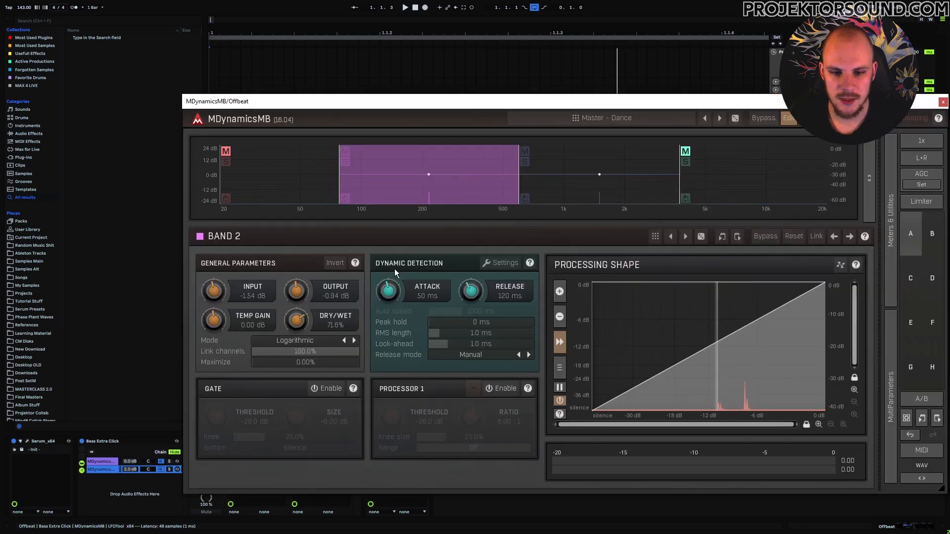
{"action": "left_click", "coordinate": [554, 190]}
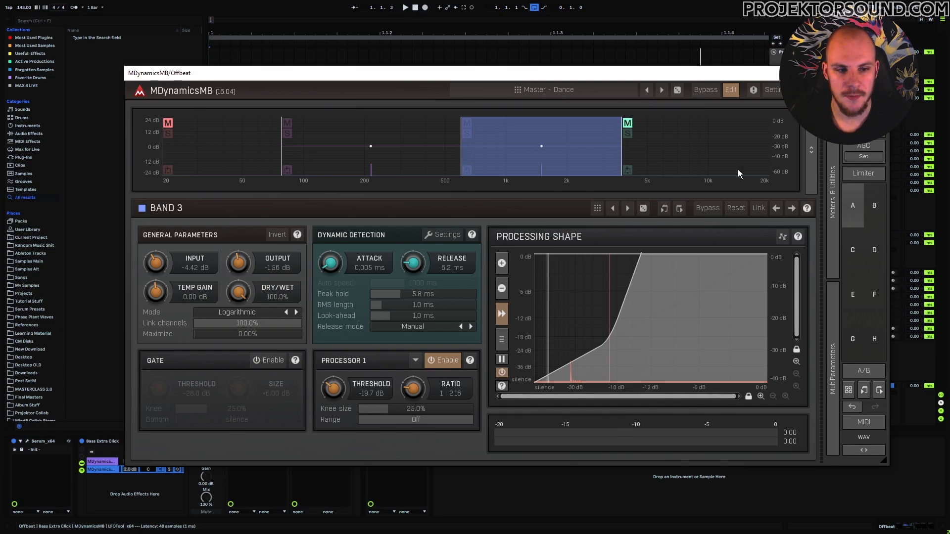
{"action": "left_click", "coordinate": [878, 73]}
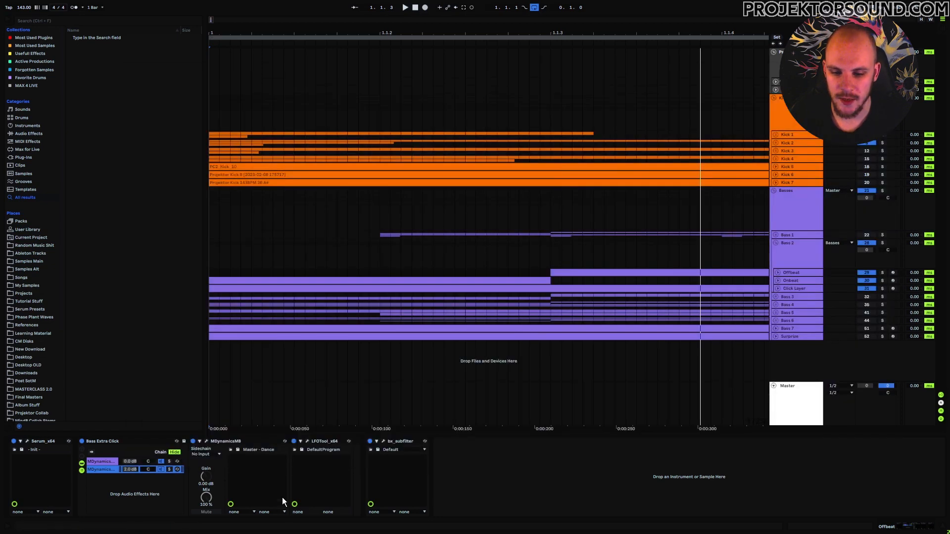
Step: Examine the Offbeat track's LFOTool volume curve and open its bx_subfilter plugin
{"action": "left_click", "coordinate": [307, 441]}
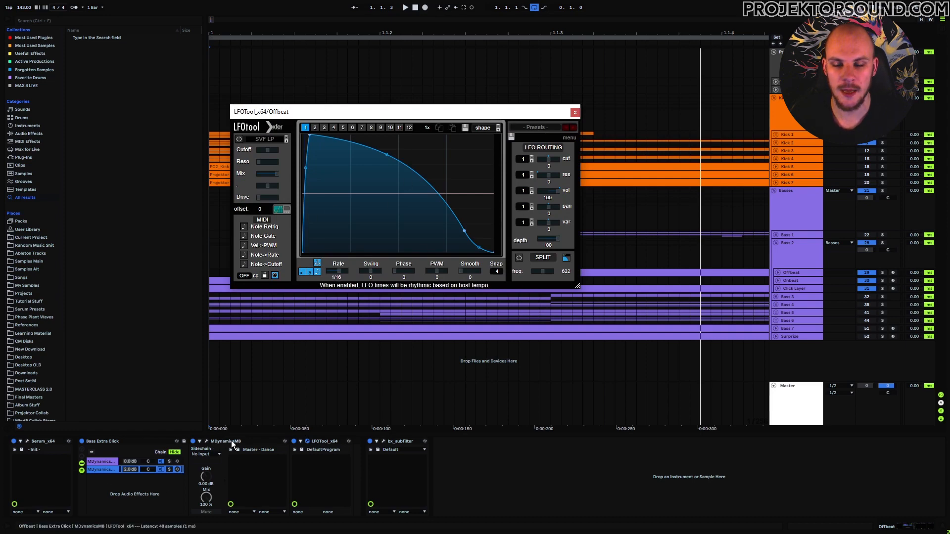
{"action": "left_click", "coordinate": [378, 442]}
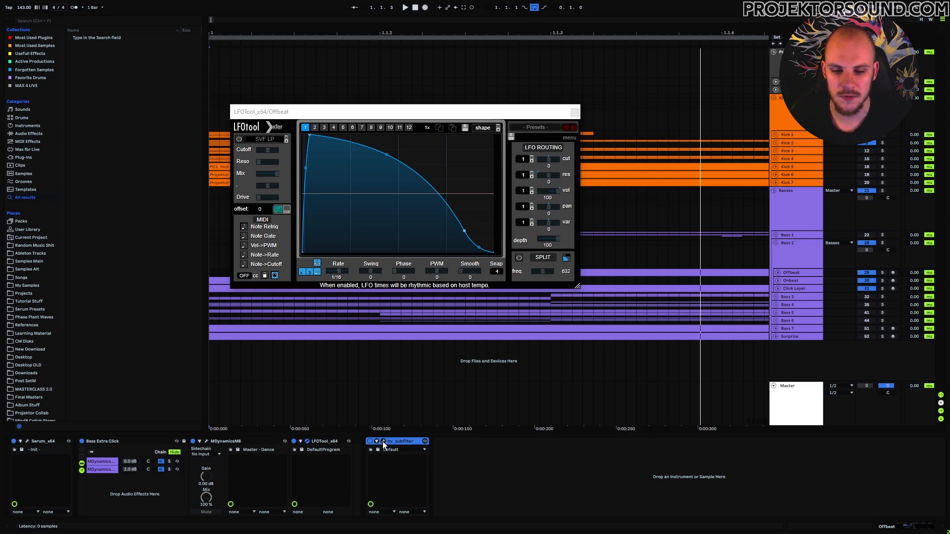
{"action": "left_click", "coordinate": [383, 442]}
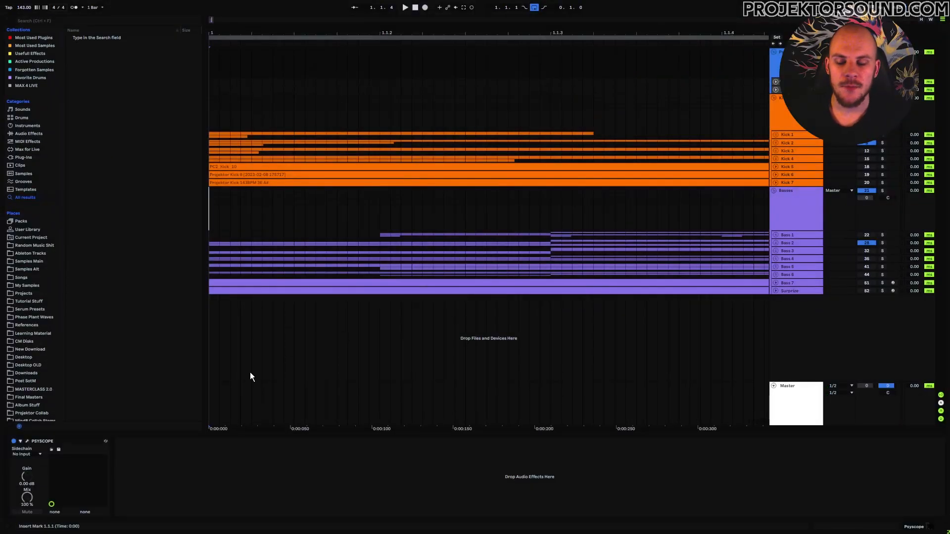
Step: Examine the kick and bass waveforms in Psyscope, switching between the layers and summing views
{"action": "left_click", "coordinate": [28, 441]}
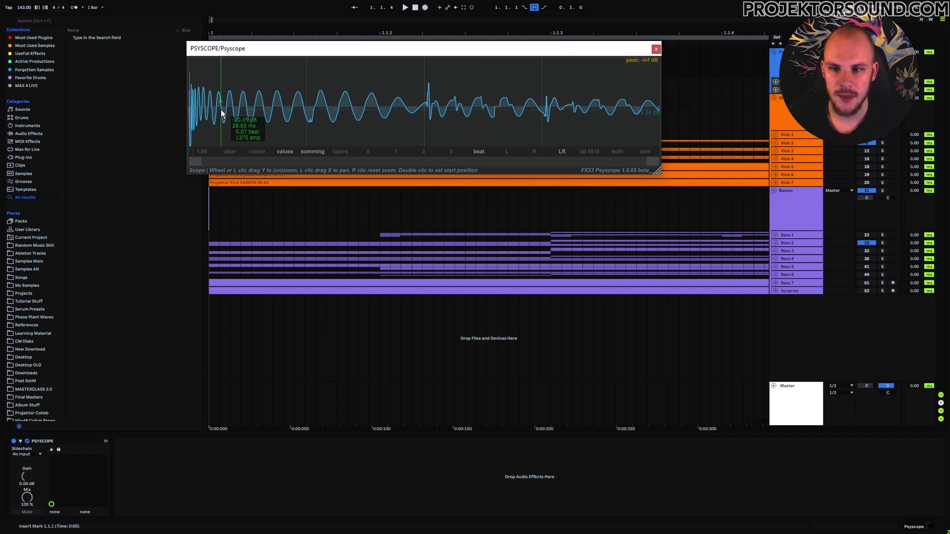
{"action": "left_click", "coordinate": [341, 152]}
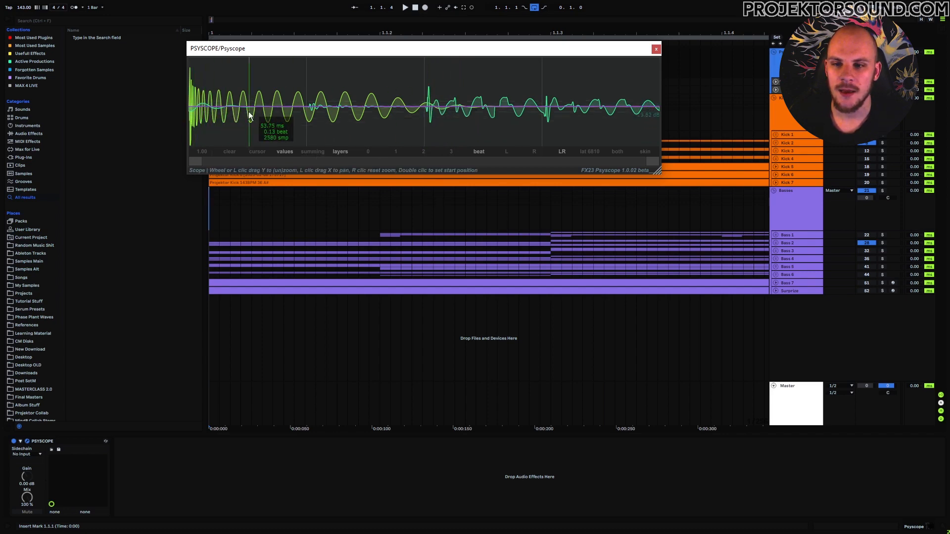
{"action": "left_click", "coordinate": [311, 151]}
{"action": "left_click", "coordinate": [313, 152]}
{"action": "left_click", "coordinate": [317, 150]}
{"action": "left_click", "coordinate": [339, 153]}
{"action": "left_click", "coordinate": [316, 154]}
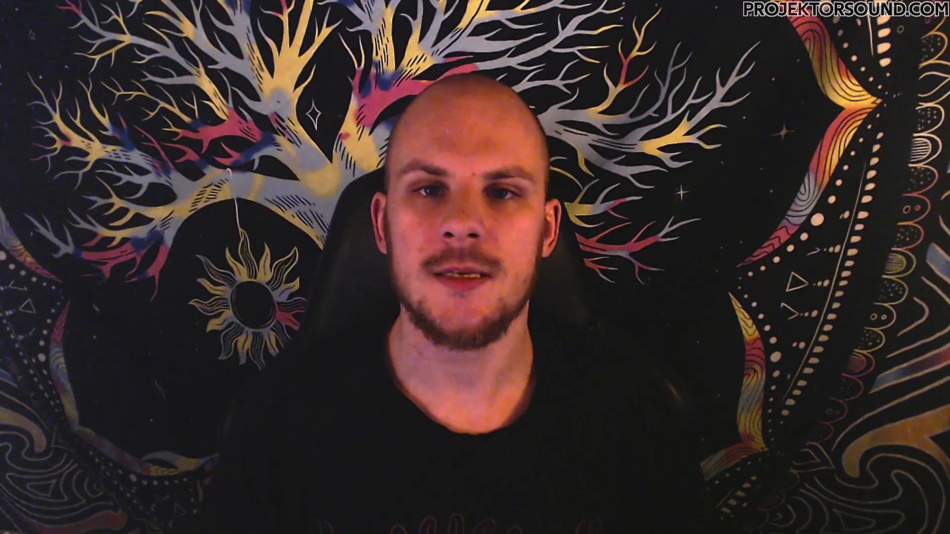
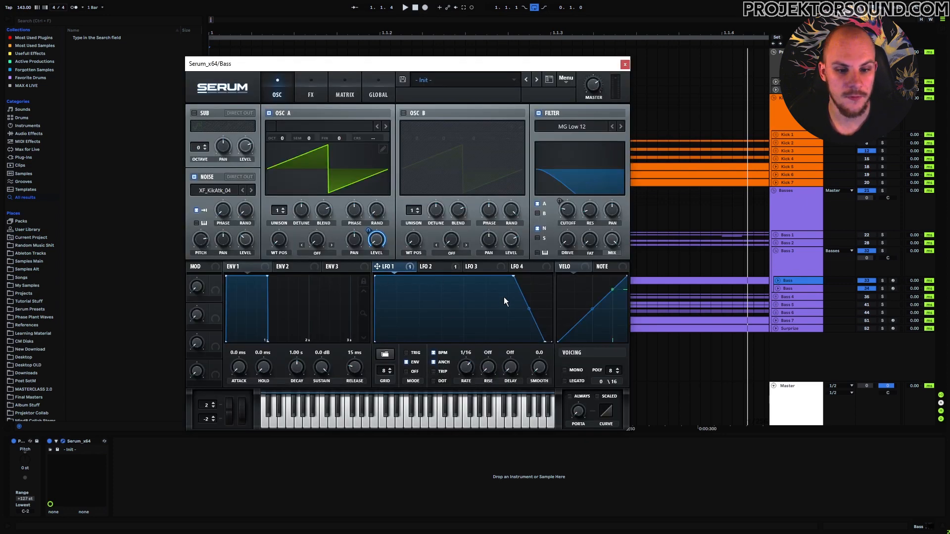
Step: Show the LFO 2 curve in the Bass track's Serum and solo the first Bass track in the Bass 3 group
{"action": "left_click", "coordinate": [428, 268]}
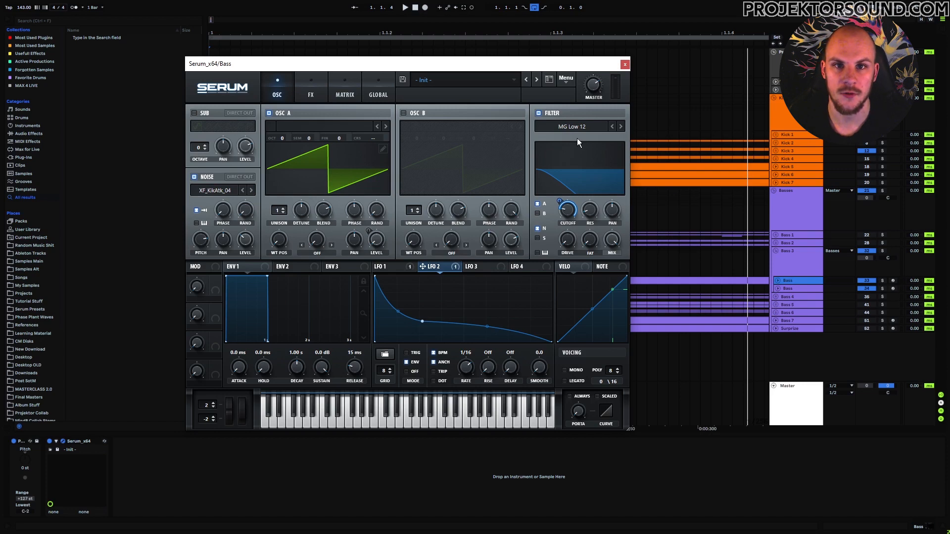
{"action": "left_click", "coordinate": [882, 281]}
{"action": "left_click", "coordinate": [759, 267]}
{"action": "left_click", "coordinate": [520, 65]}
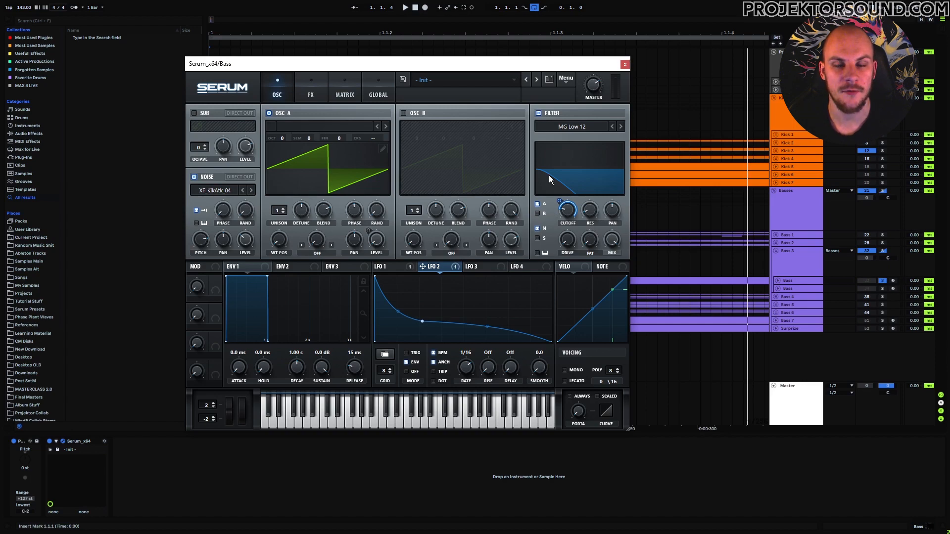
Step: Audition the MG Low 24 filter type against MG Low 12 in Serum during loop playback
{"action": "key", "text": "space"}
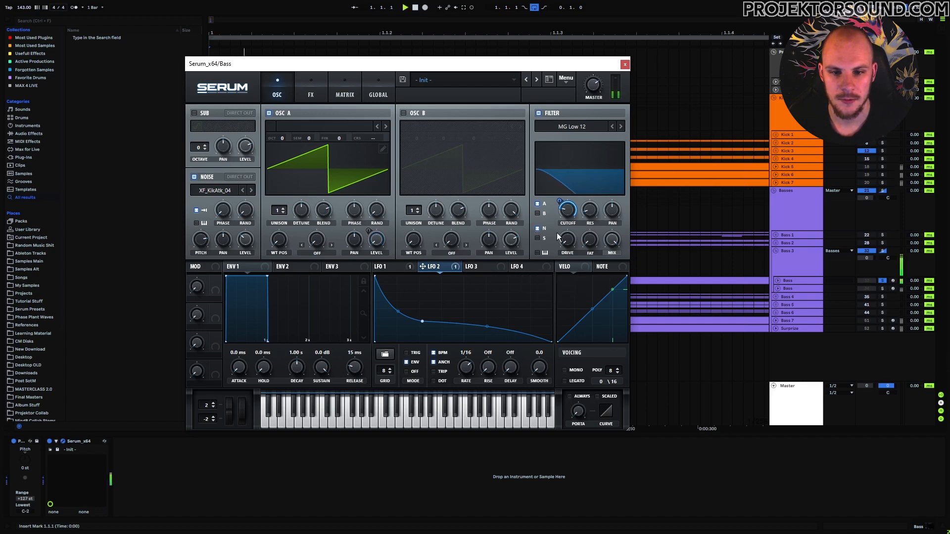
{"action": "left_click", "coordinate": [620, 126]}
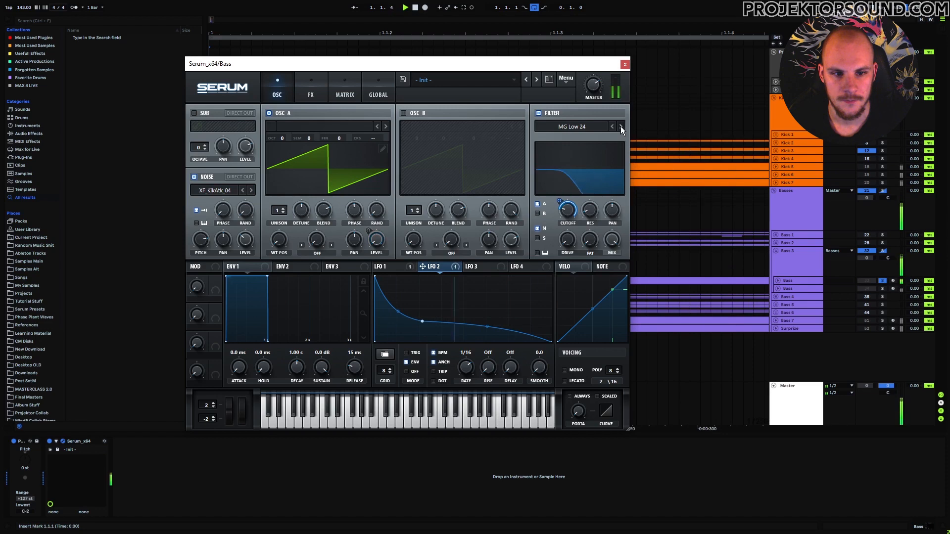
{"action": "left_click", "coordinate": [612, 127]}
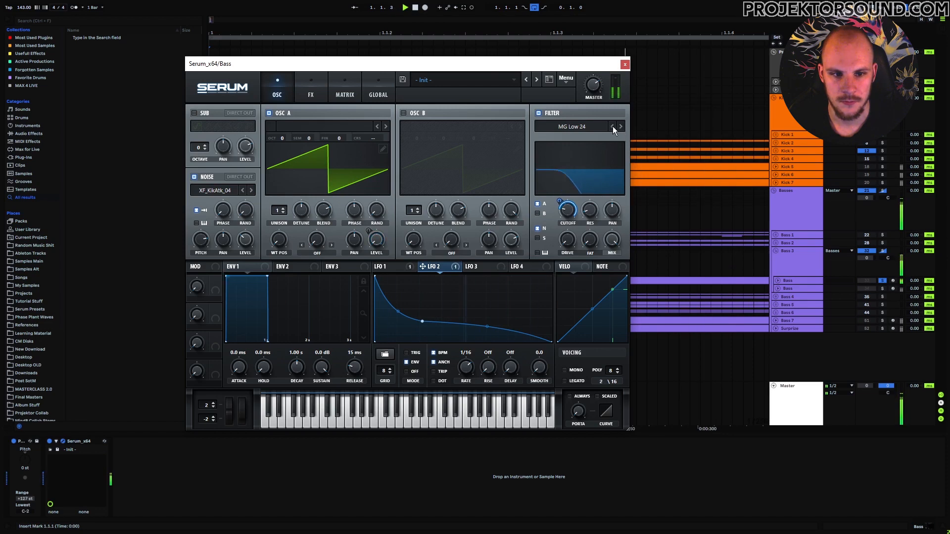
{"action": "left_click", "coordinate": [612, 127]}
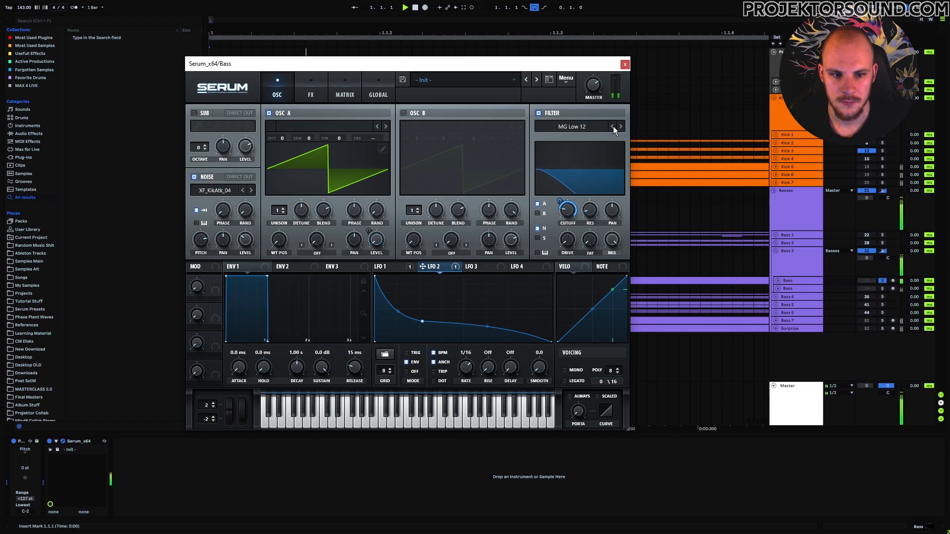
{"action": "key", "text": "space"}
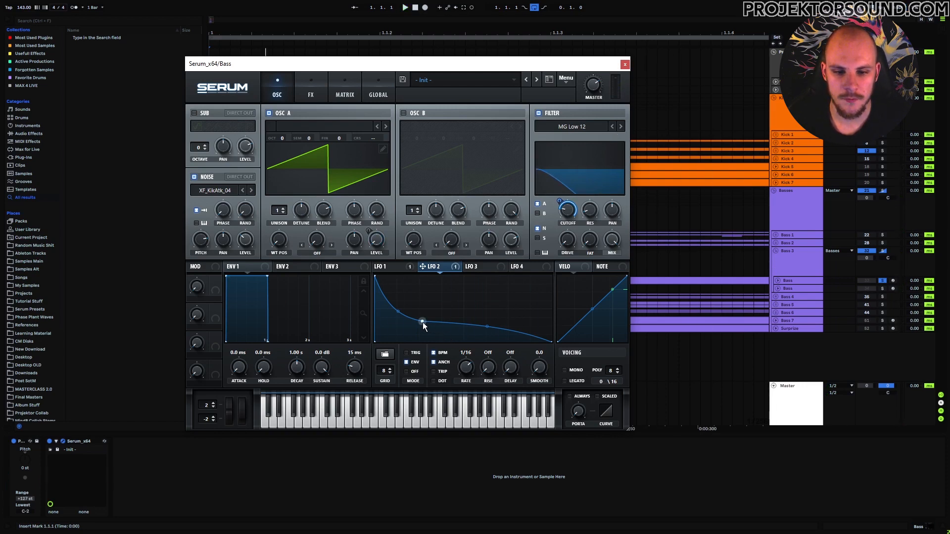
Step: Set the Serum filter to MG Low 24, move LFO 2's middle point higher and toward the centre, and audition it
{"action": "left_click", "coordinate": [620, 128]}
{"action": "left_click", "coordinate": [621, 127]}
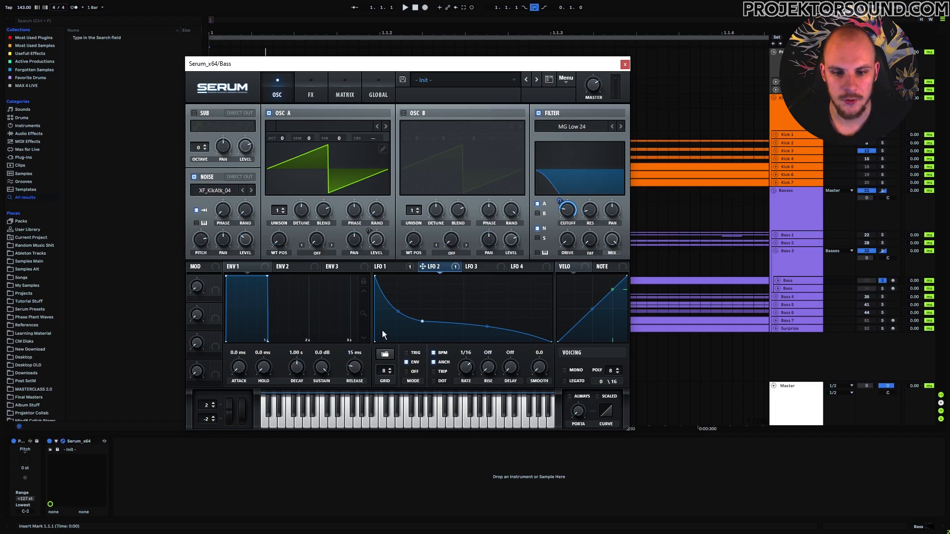
{"action": "left_click_drag", "start_coordinate": [422, 320], "coordinate": [465, 314]}
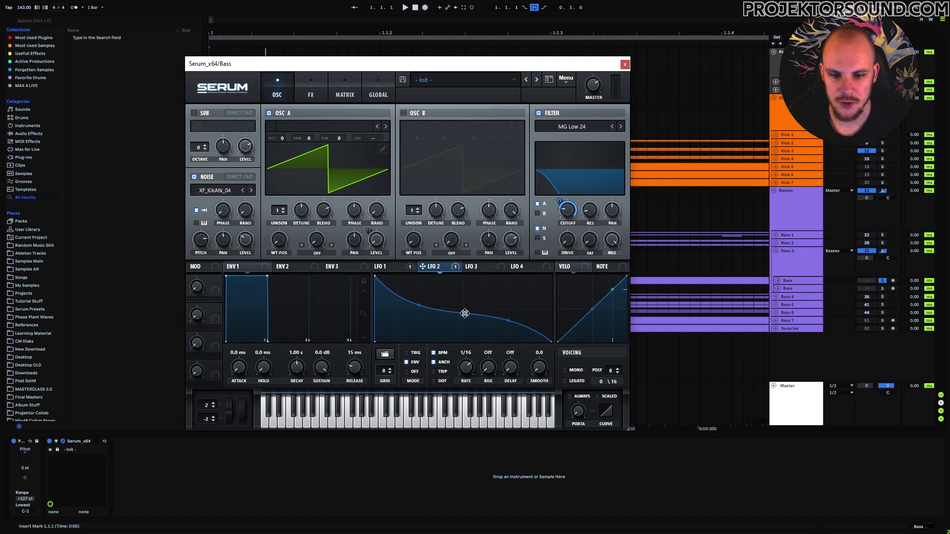
{"action": "key", "text": "space"}
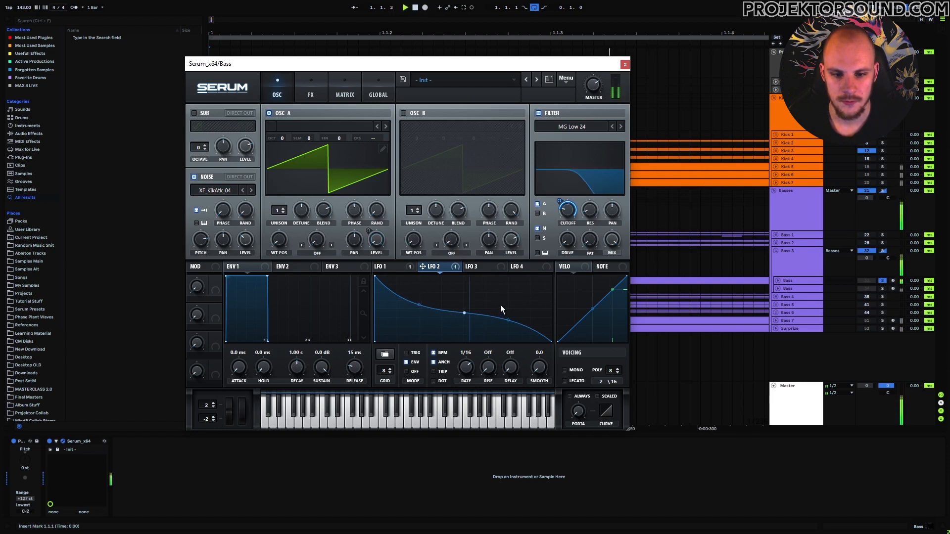
{"action": "key", "text": "space"}
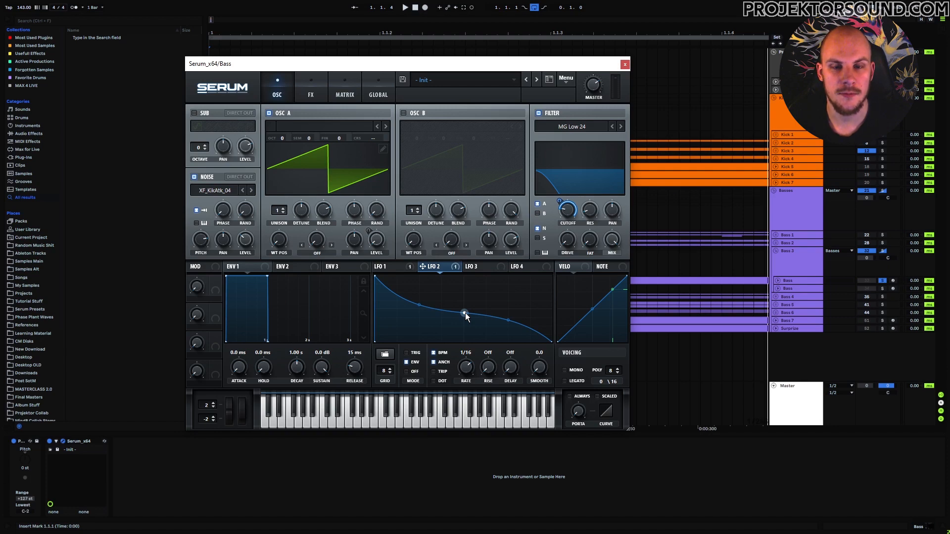
Step: Move LFO 2's middle point lower and earlier for a steeper initial drop, and set the filter to MG Low 12
{"action": "left_click_drag", "start_coordinate": [465, 313], "coordinate": [418, 321]}
{"action": "left_click", "coordinate": [622, 126]}
{"action": "left_click", "coordinate": [610, 126]}
{"action": "left_click", "coordinate": [613, 126]}
{"action": "left_click", "coordinate": [612, 127]}
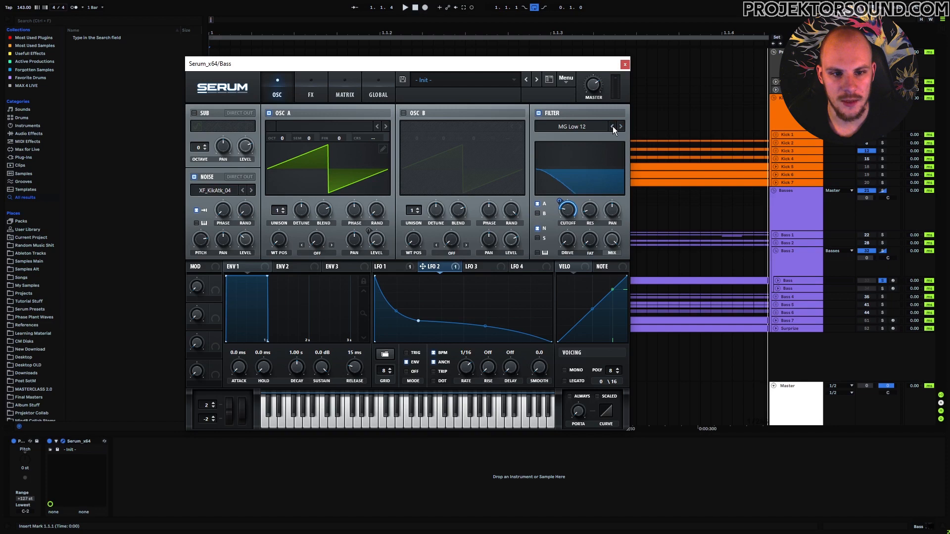
Step: Audition the bass, examine all four MDynamicsMB bands on the Bass 3 group, and open its LFOTool
{"action": "key", "text": "space"}
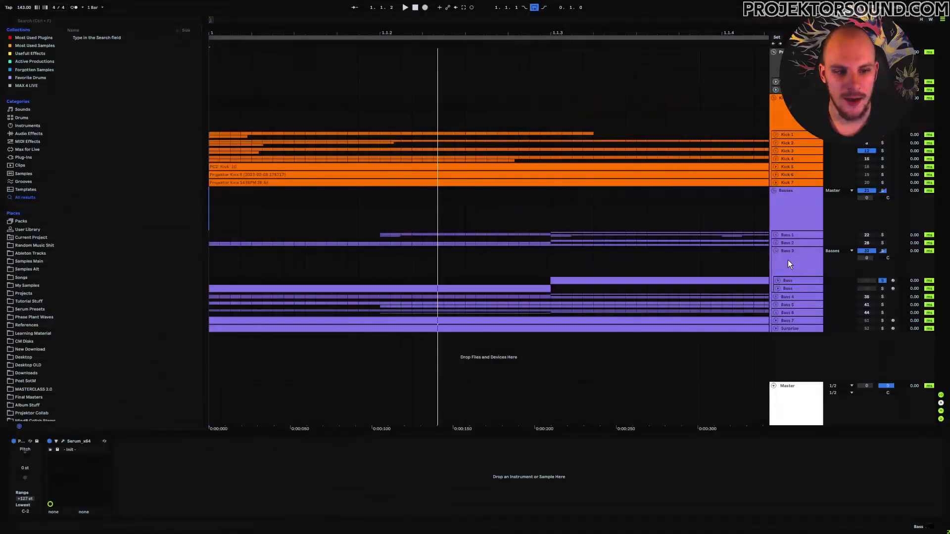
{"action": "left_click", "coordinate": [798, 256]}
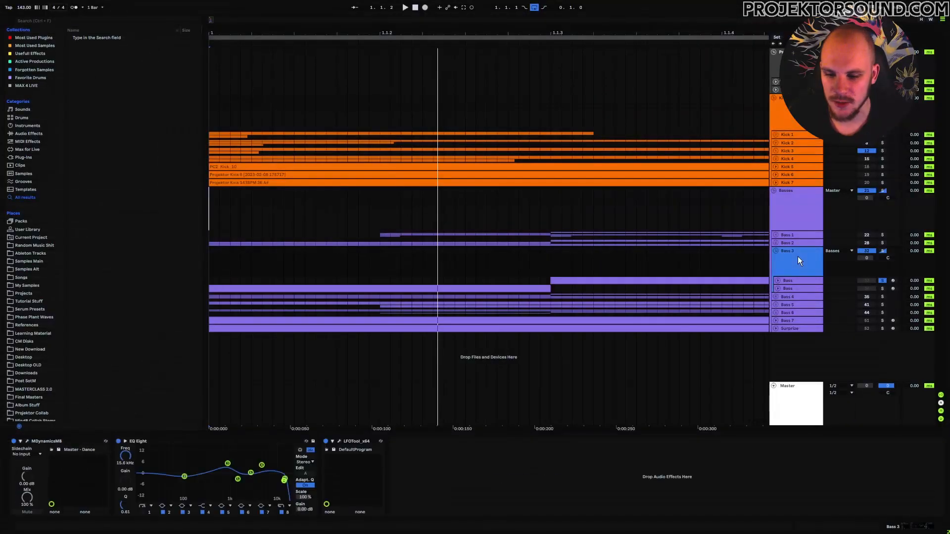
{"action": "left_click", "coordinate": [28, 442]}
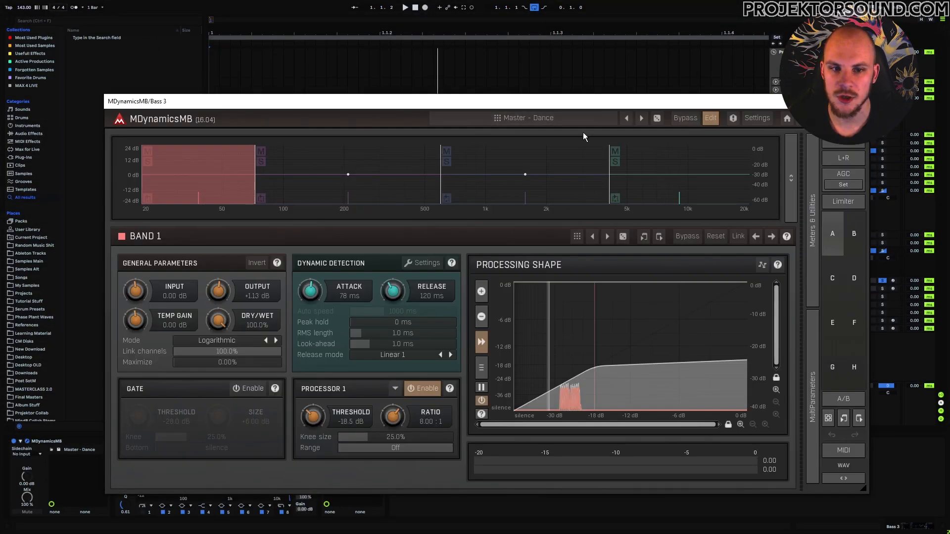
{"action": "left_click", "coordinate": [639, 178]}
{"action": "left_click", "coordinate": [222, 190]}
{"action": "left_click", "coordinate": [394, 186]}
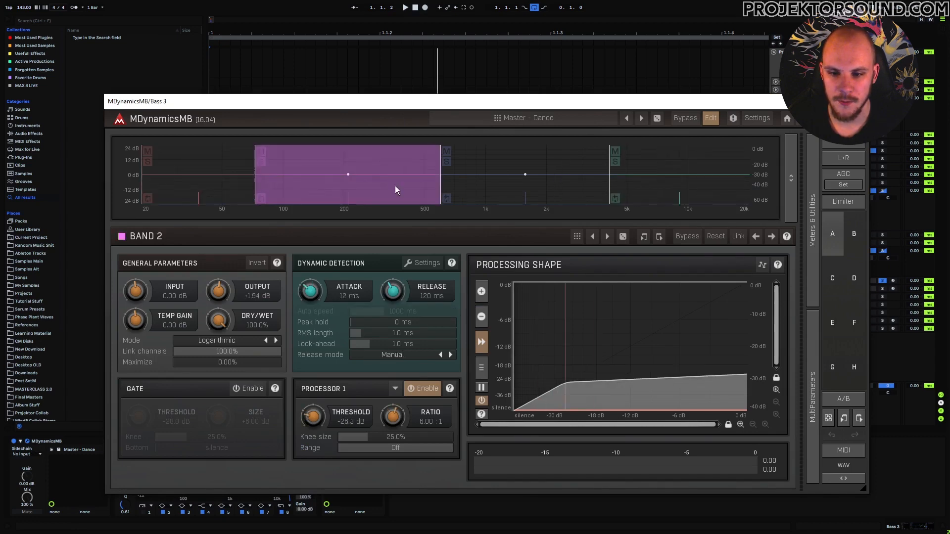
{"action": "left_click", "coordinate": [522, 190]}
{"action": "left_click", "coordinate": [659, 183]}
{"action": "left_click", "coordinate": [237, 190]}
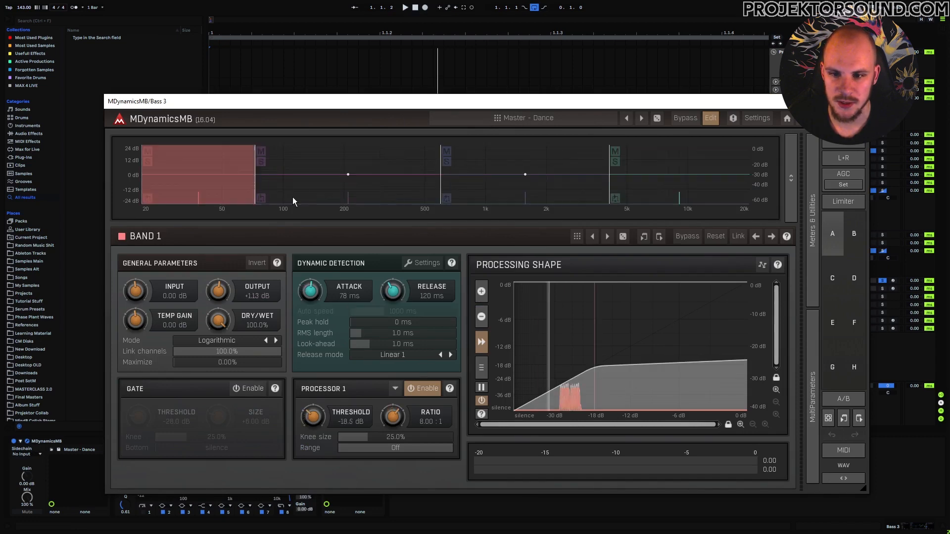
{"action": "left_click", "coordinate": [864, 102]}
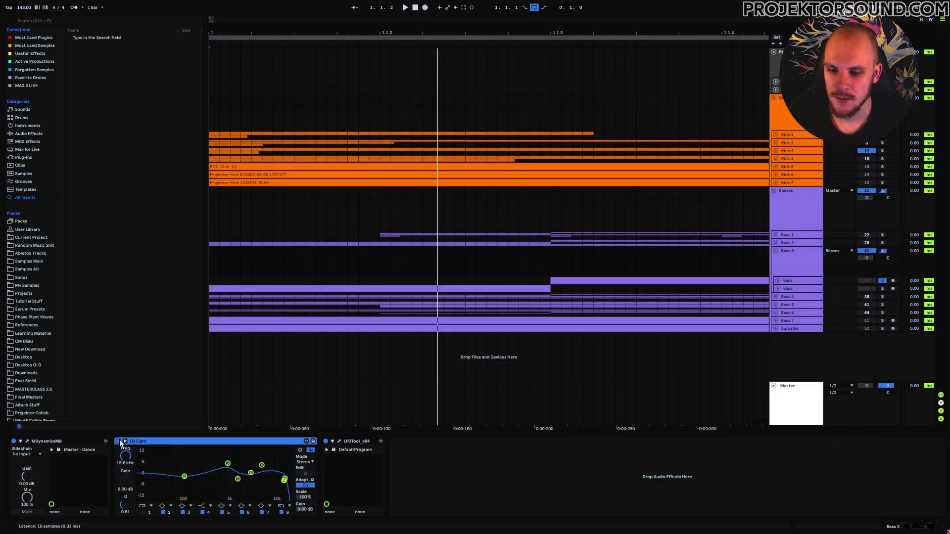
{"action": "left_click", "coordinate": [338, 441]}
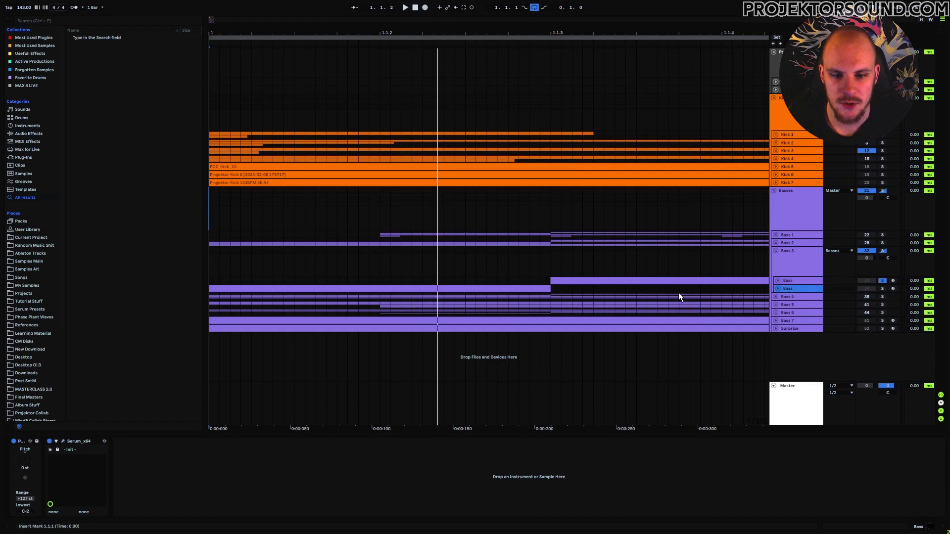
Step: Show the LFO 2 curve in Serum on the second Bass track of the Bass 3 group
{"action": "left_click", "coordinate": [64, 441]}
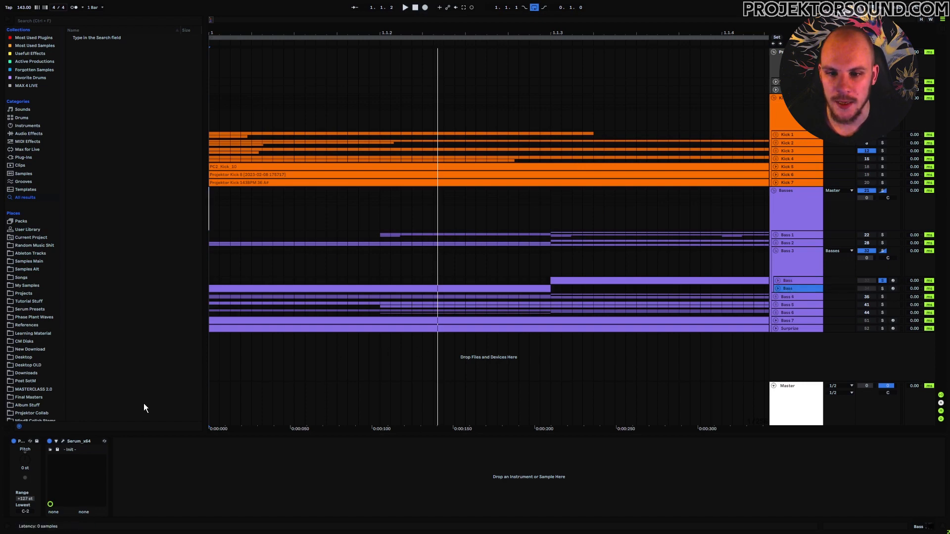
{"action": "left_click_drag", "start_coordinate": [265, 65], "coordinate": [486, 46]}
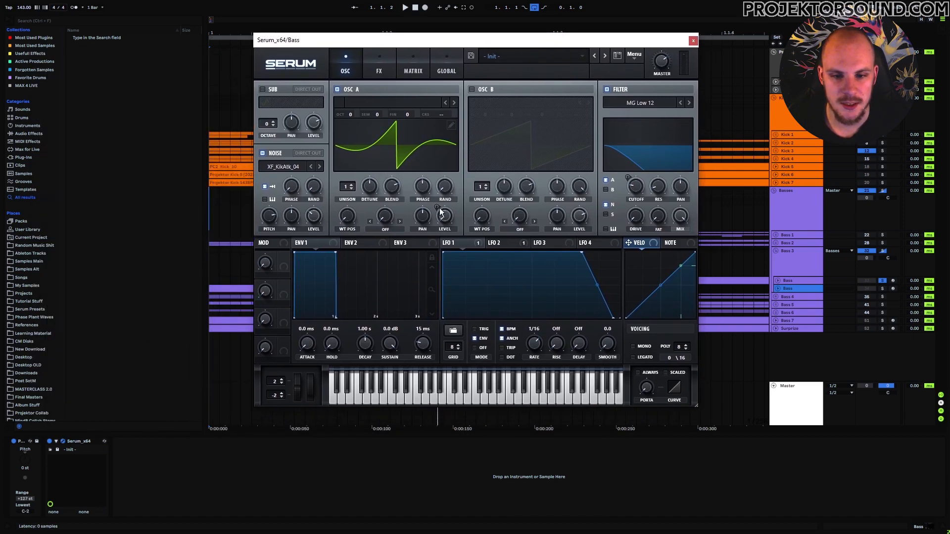
{"action": "left_click_drag", "start_coordinate": [523, 239], "coordinate": [636, 186]}
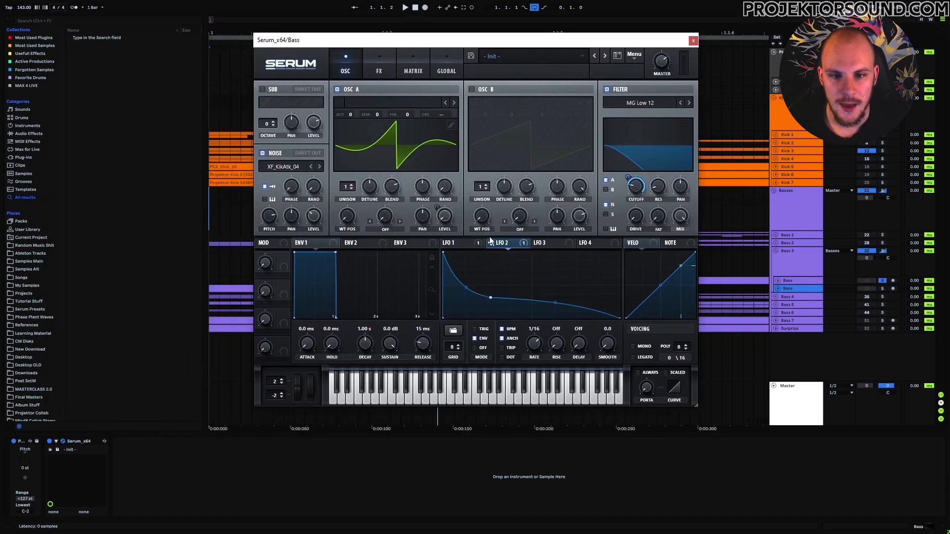
Step: Raise the first harmonic in oscillator A's wavetable editor to compare the waveform, and pull it back down to zero
{"action": "left_click", "coordinate": [451, 124]}
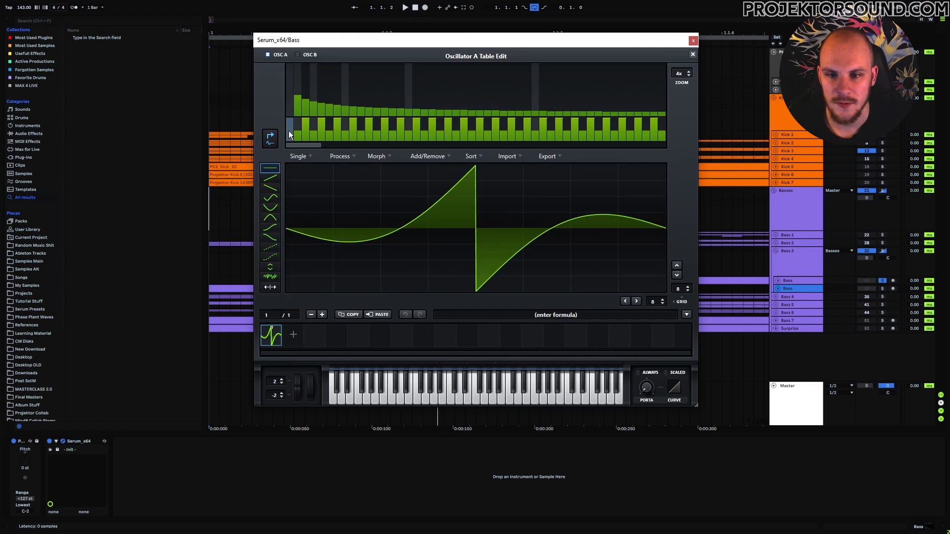
{"action": "left_click", "coordinate": [288, 88]}
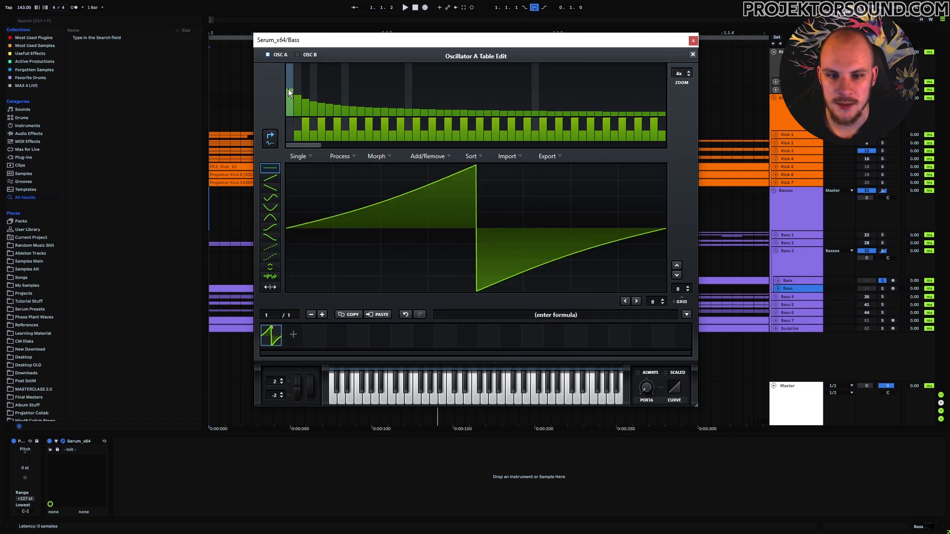
{"action": "left_click", "coordinate": [289, 88]}
{"action": "left_click_drag", "start_coordinate": [289, 88], "coordinate": [289, 117]}
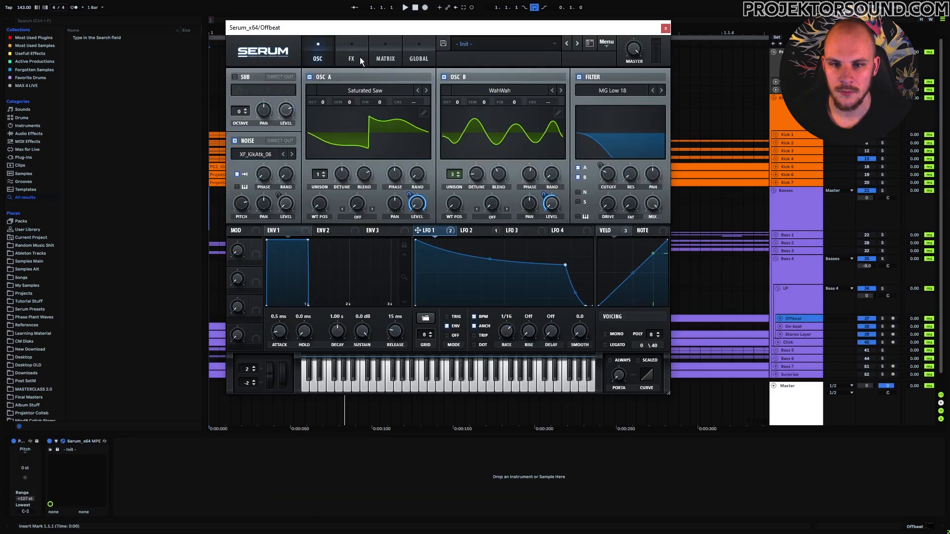
Step: Audition the Offbeat track and show the LFO 2 curve in its Serum
{"action": "key", "text": "space"}
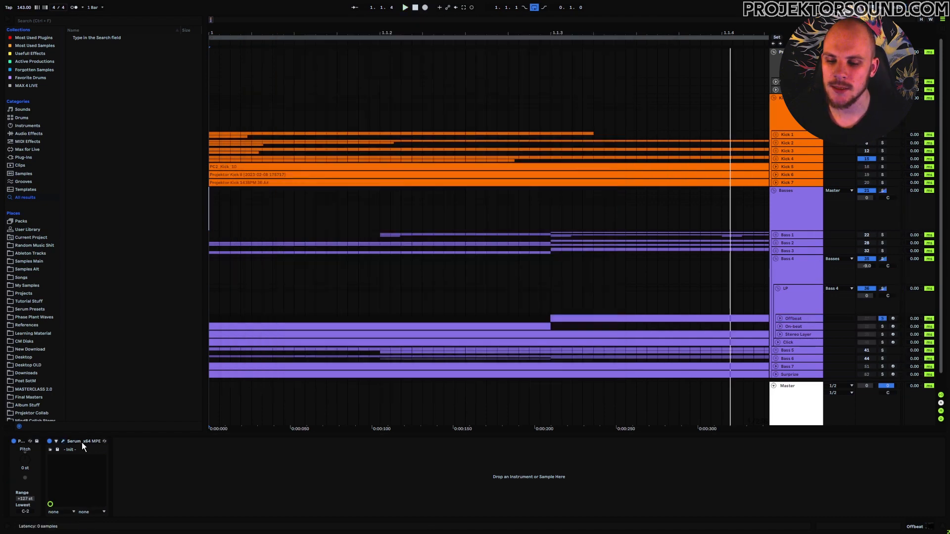
{"action": "left_click", "coordinate": [63, 441]}
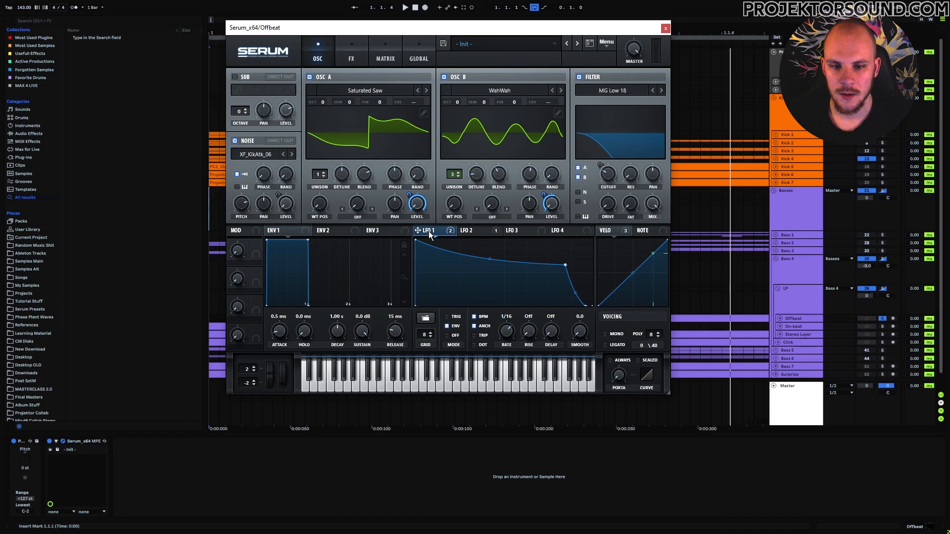
{"action": "left_click", "coordinate": [472, 231]}
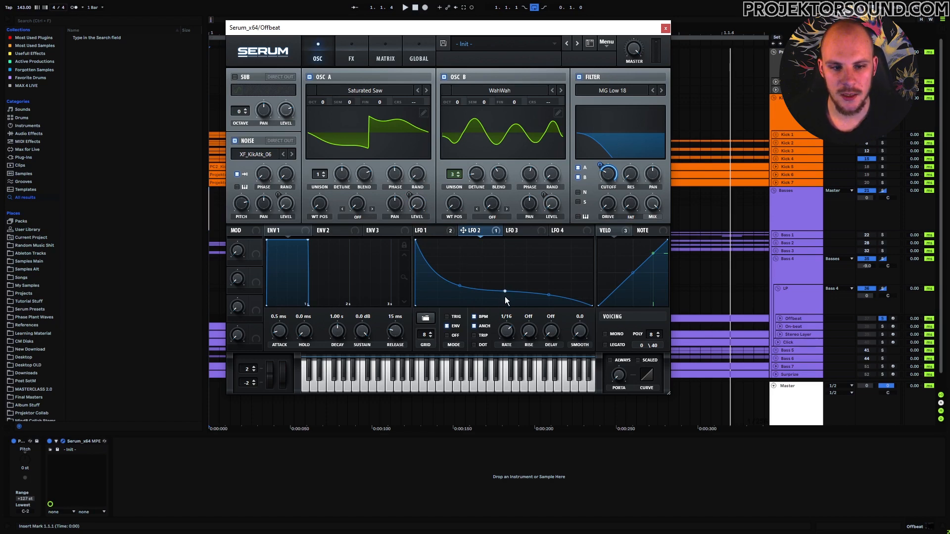
Step: Raise LFO 2's middle point in the Offbeat Serum and lower the filter cutoff slightly to compensate
{"action": "mouse_move", "coordinate": [608, 179]}
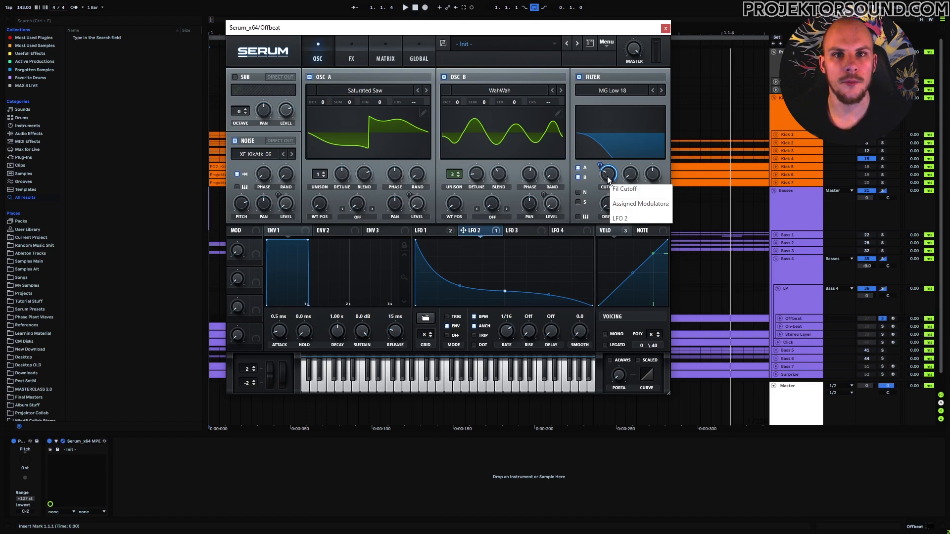
{"action": "left_click_drag", "start_coordinate": [505, 291], "coordinate": [504, 279]}
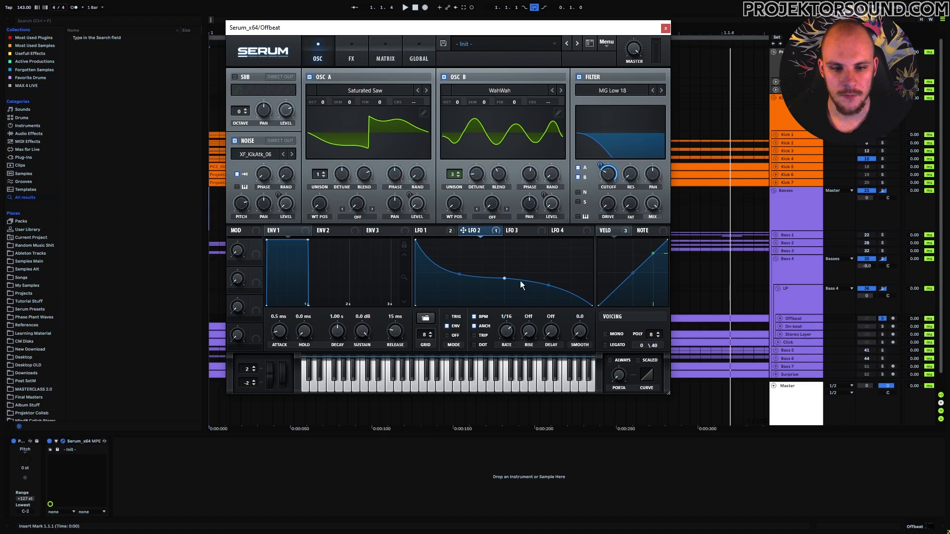
{"action": "mouse_move", "coordinate": [607, 168]}
{"action": "left_mouse_down"}
{"action": "mouse_move", "coordinate": [610, 183]}
{"action": "mouse_move", "coordinate": [601, 165]}
{"action": "left_mouse_up"}
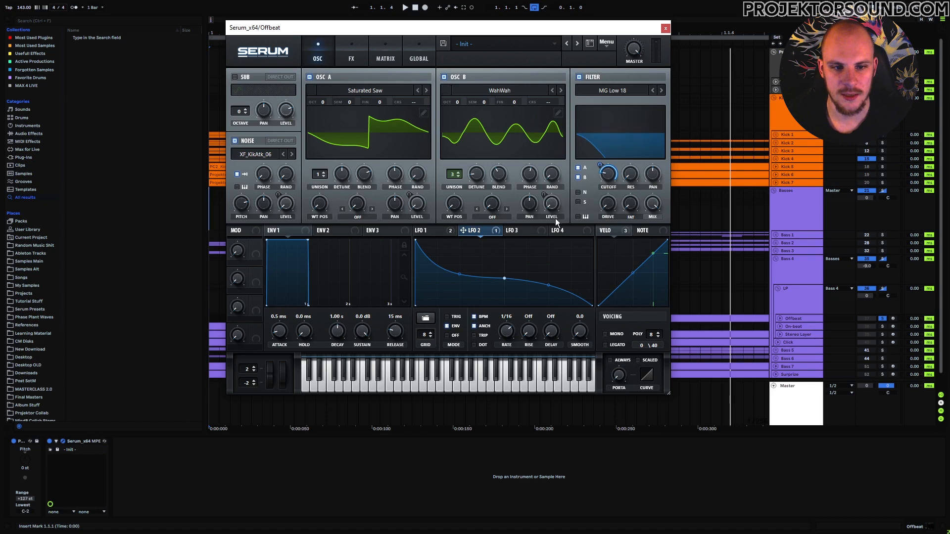
Step: Show the compressor in the Offbeat Serum's effects, audition the sound, and close the plugin
{"action": "left_click", "coordinate": [352, 58]}
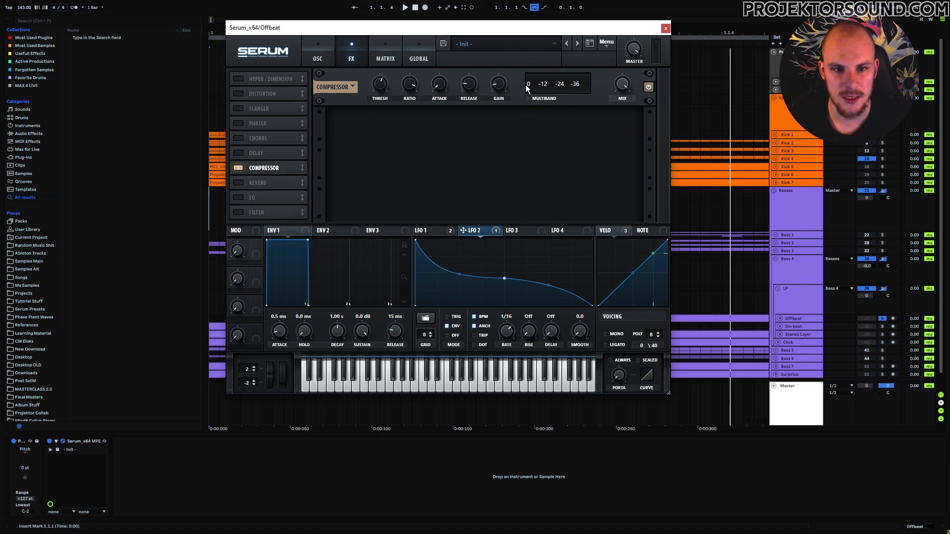
{"action": "key", "text": "space"}
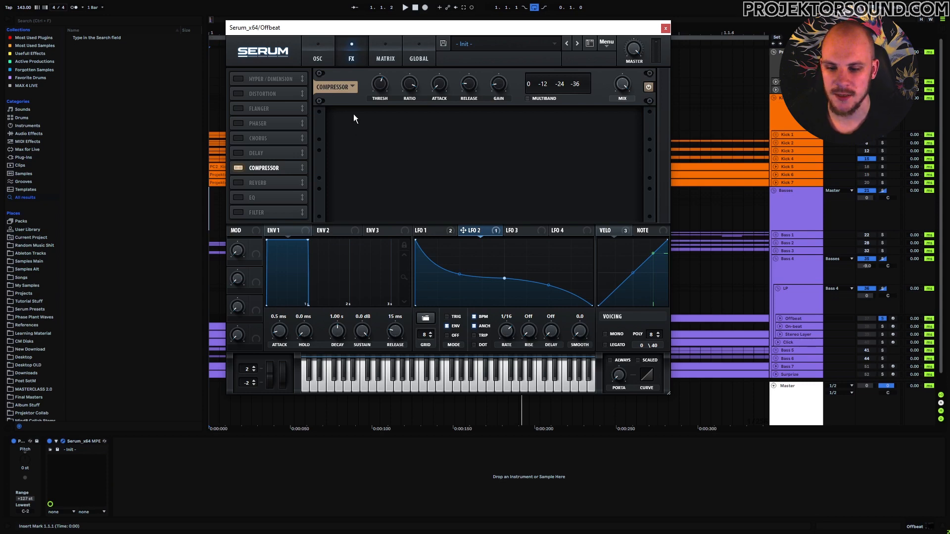
{"action": "left_click", "coordinate": [666, 28]}
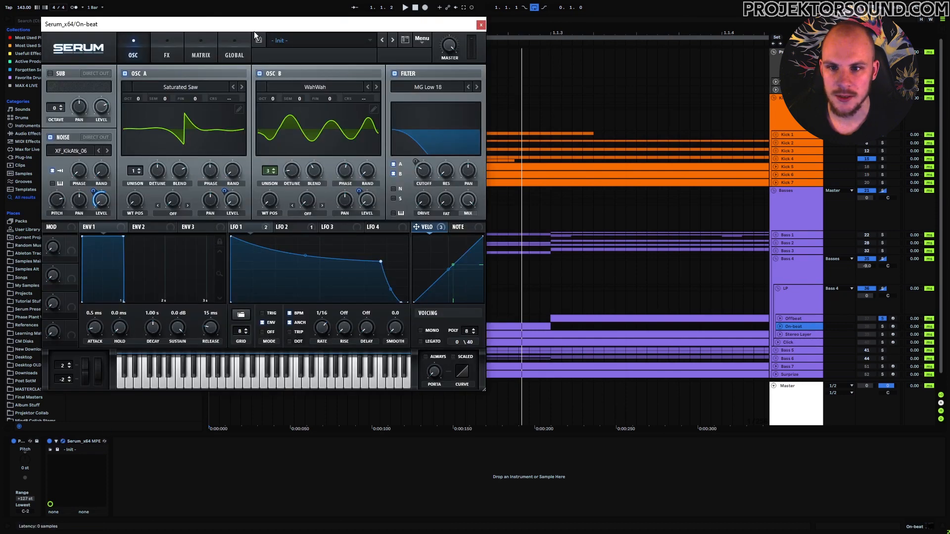
Step: Show oscillator A's waveform and harmonics in the wavetable editor of the On-beat track's Serum
{"action": "left_click_drag", "start_coordinate": [253, 31], "coordinate": [511, 58]}
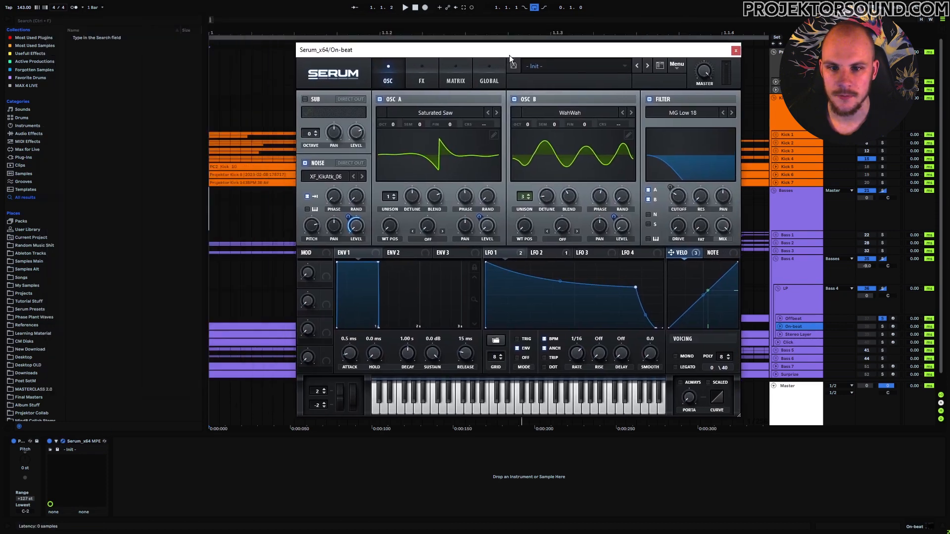
{"action": "left_click", "coordinate": [493, 133]}
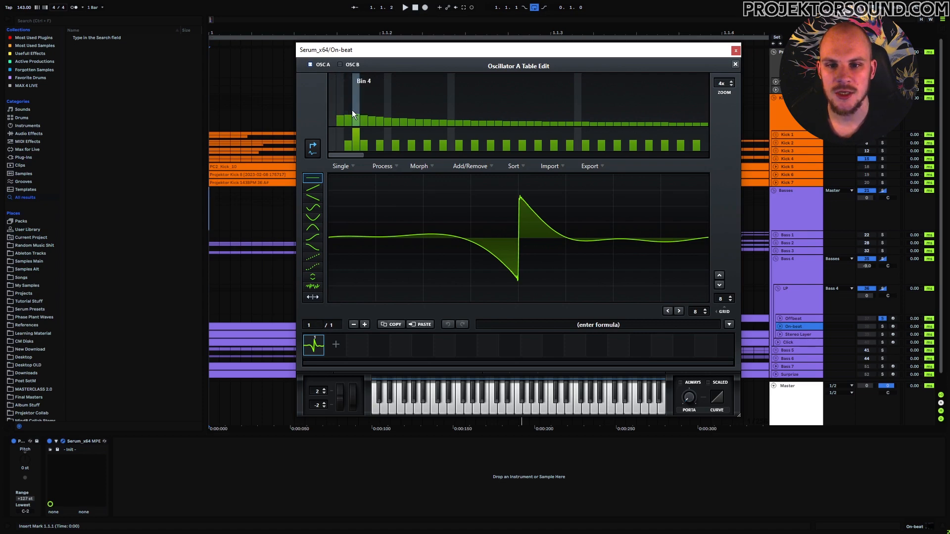
Step: Examine the Hyper/Dimension and compressor effects in the Stereo Layer track's Serum
{"action": "key", "text": "Down"}
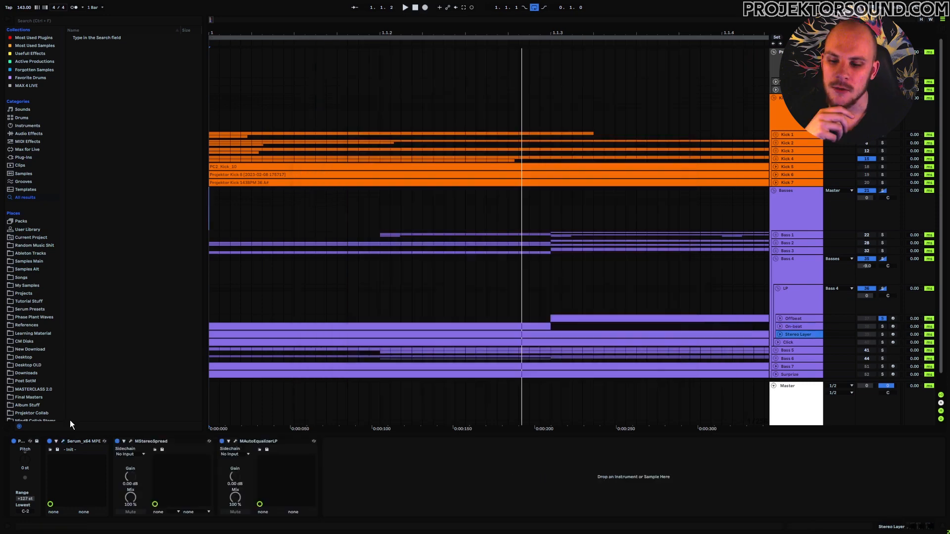
{"action": "left_click", "coordinate": [63, 441]}
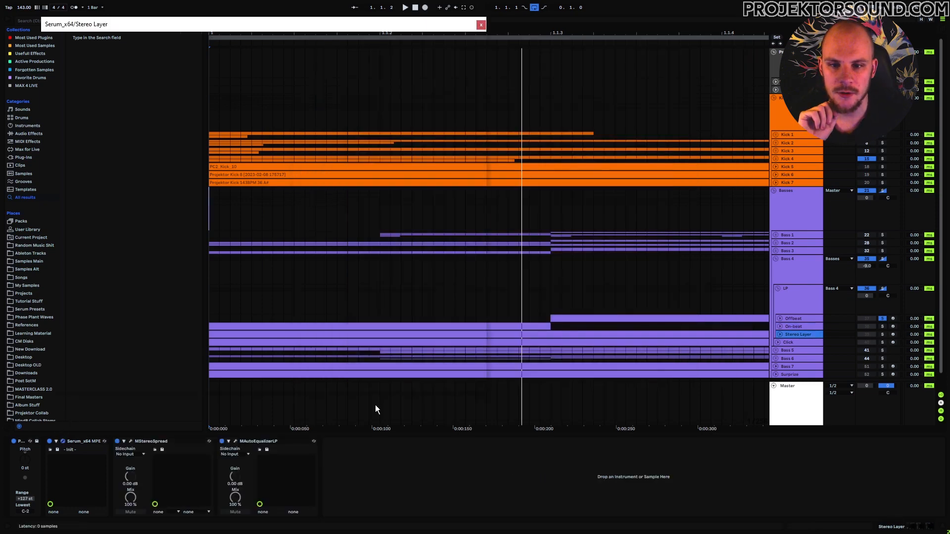
{"action": "left_click_drag", "start_coordinate": [275, 19], "coordinate": [527, 34]}
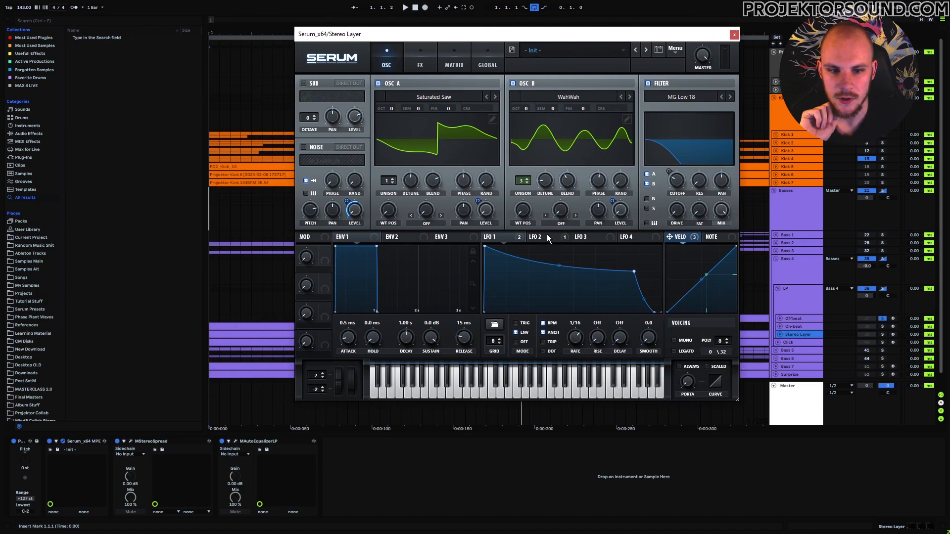
{"action": "left_click", "coordinate": [420, 56]}
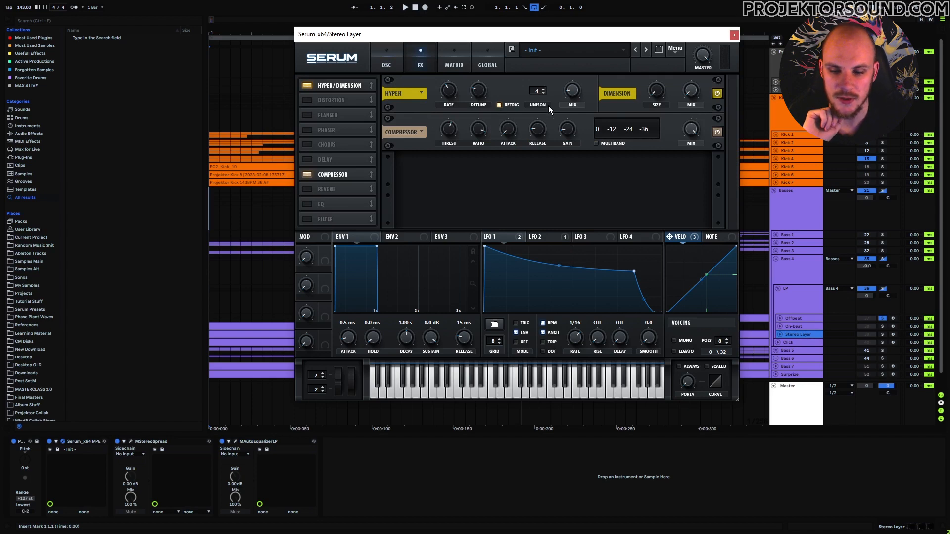
{"action": "left_click", "coordinate": [734, 34]}
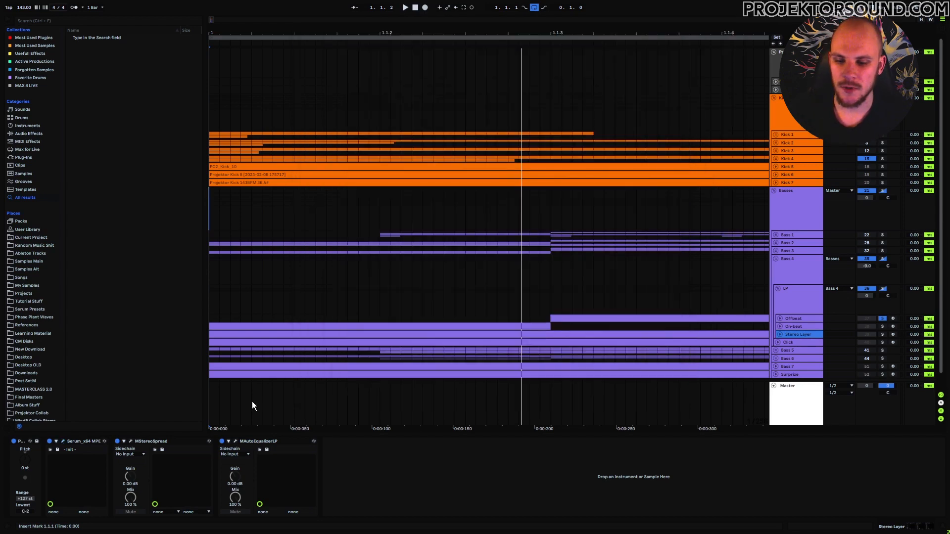
Step: Examine the MStereoSpread settings on the Stereo Layer track
{"action": "left_click", "coordinate": [131, 441]}
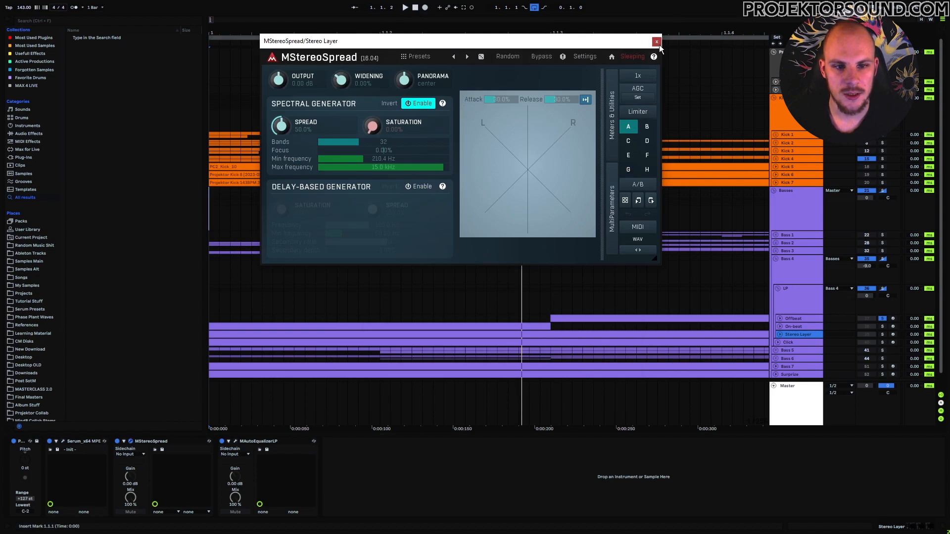
{"action": "left_click", "coordinate": [130, 442]}
Step: Try a higher low-cut frequency in the Stereo Layer's MAutoEqualizerLP, and return the band to about 100 Hz
{"action": "left_click", "coordinate": [235, 441]}
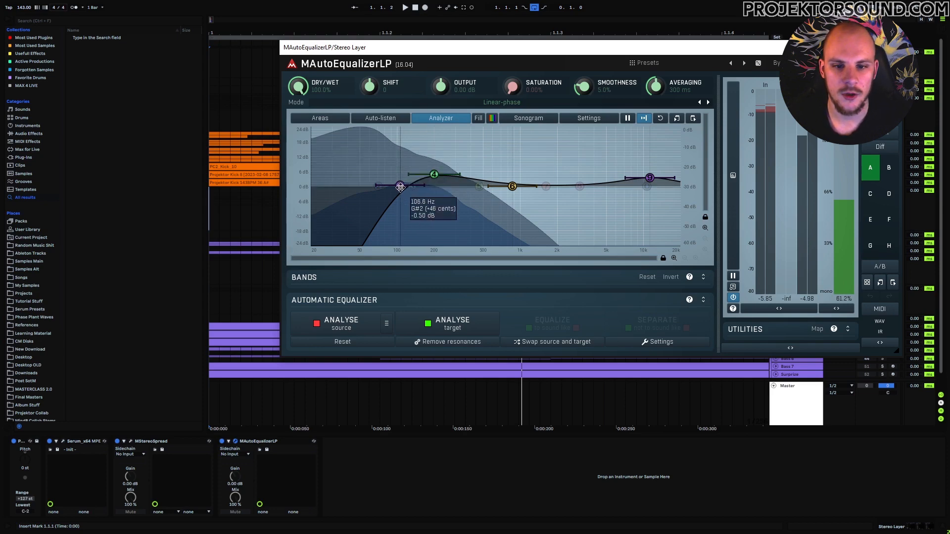
{"action": "left_click_drag", "start_coordinate": [399, 185], "coordinate": [464, 188]}
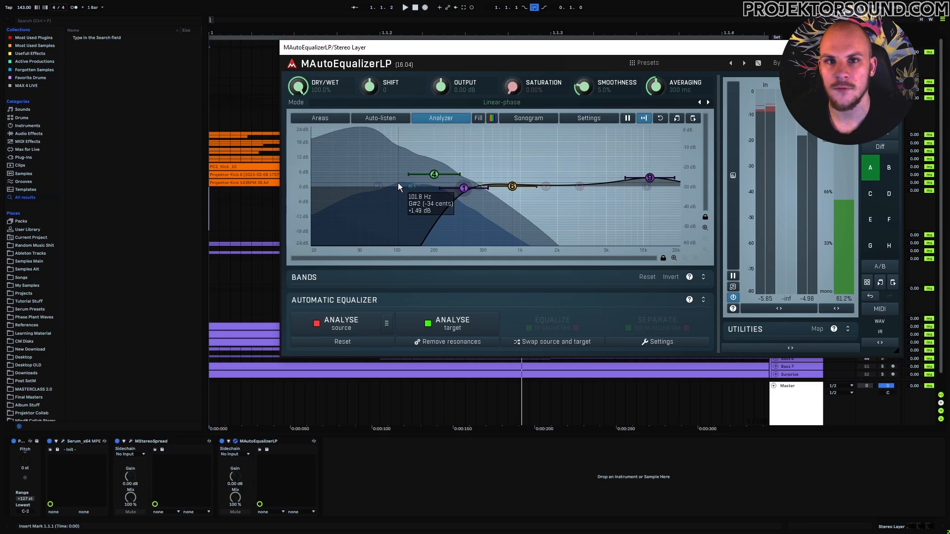
{"action": "left_click_drag", "start_coordinate": [464, 188], "coordinate": [398, 189]}
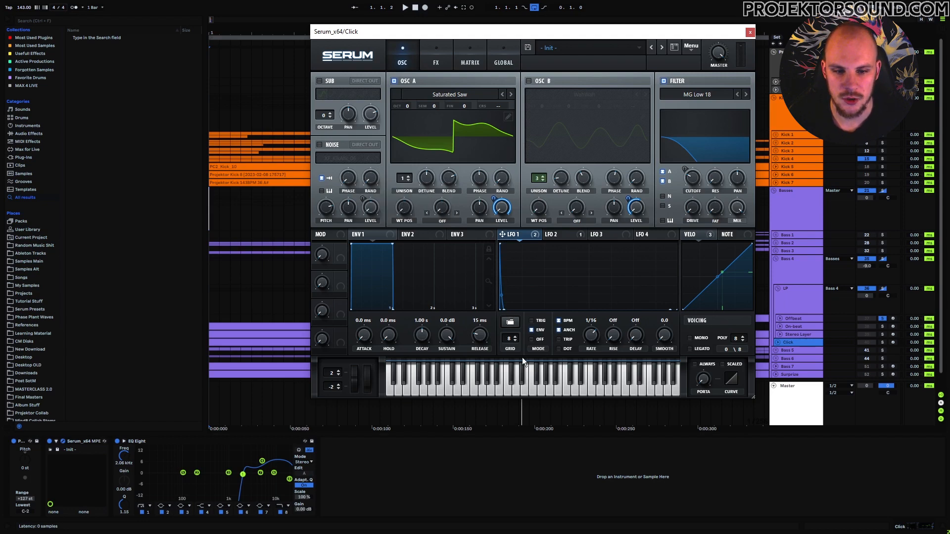
Step: Close the Click track's Serum, show its EQ Eight, and select the LP group
{"action": "key", "text": "Escape"}
{"action": "left_click", "coordinate": [165, 441]}
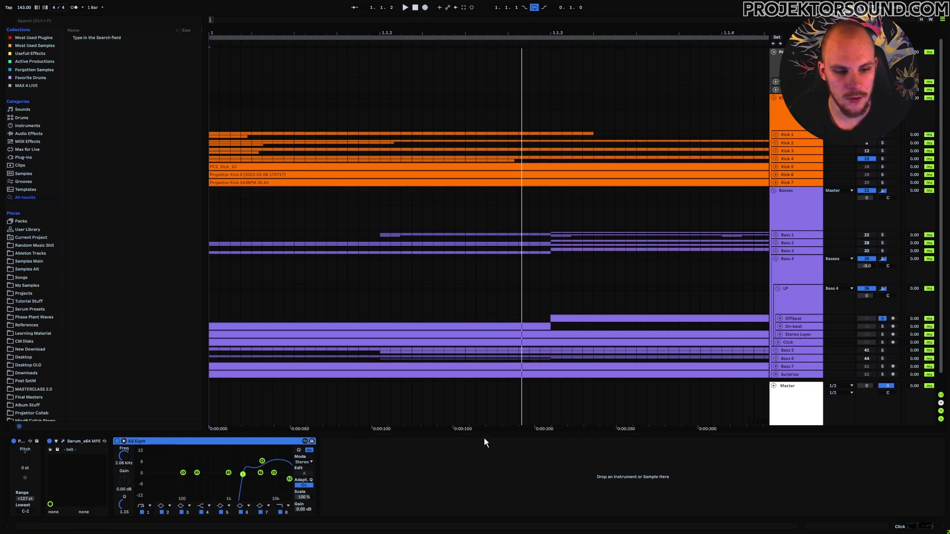
{"action": "left_click", "coordinate": [795, 305]}
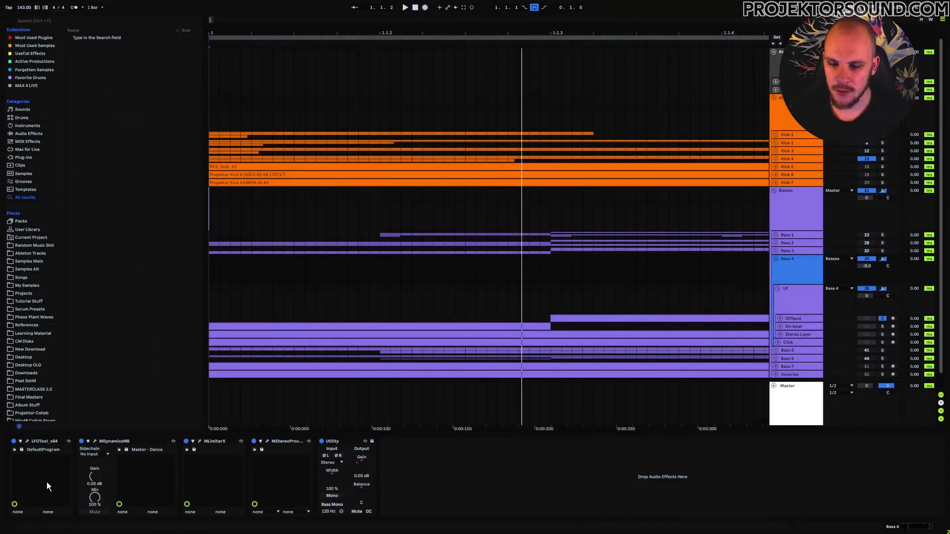
Step: Show the Bass 4 group's LFOTool curve, try the plug-in after MStereoProcessor during playback, and return it to the start of the chain
{"action": "left_click", "coordinate": [28, 442]}
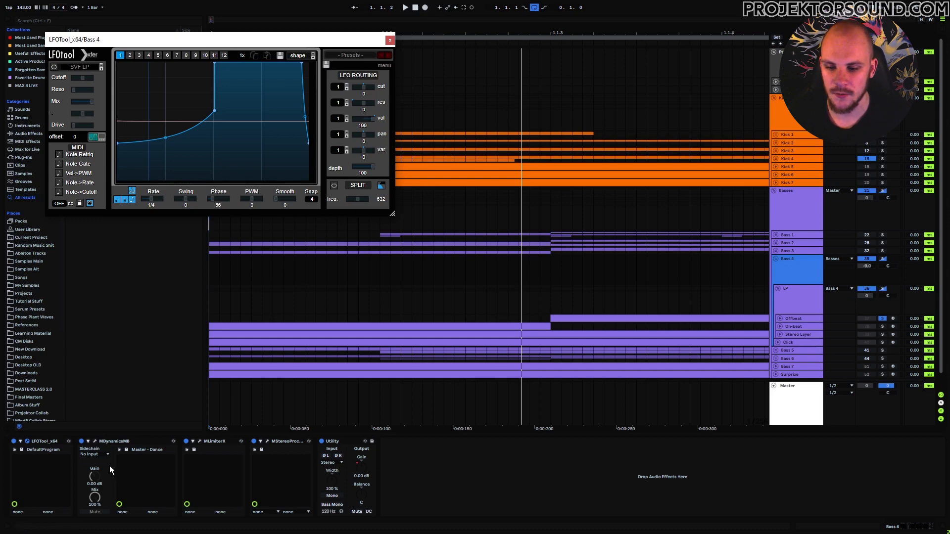
{"action": "left_click_drag", "start_coordinate": [51, 440], "coordinate": [53, 463]}
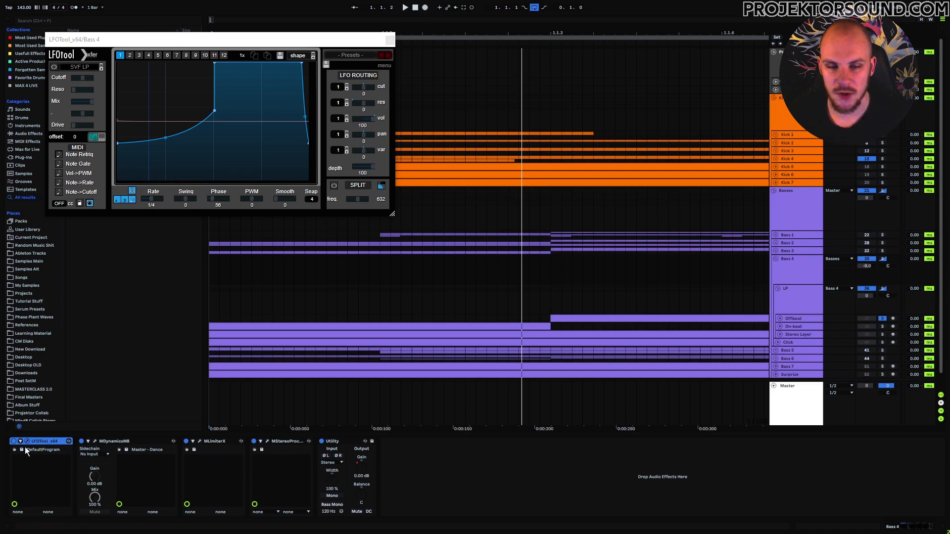
{"action": "left_click_drag", "start_coordinate": [46, 442], "coordinate": [313, 467]}
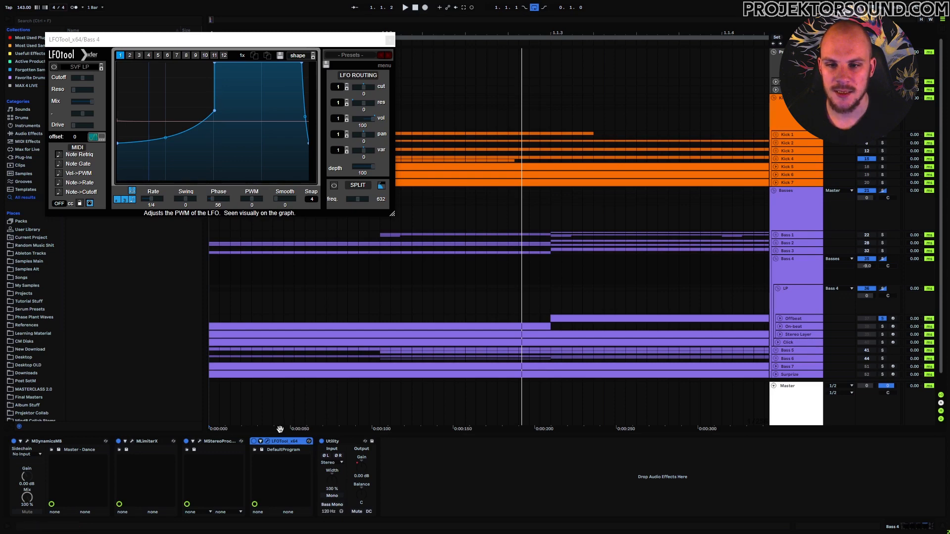
{"action": "left_click", "coordinate": [248, 40]}
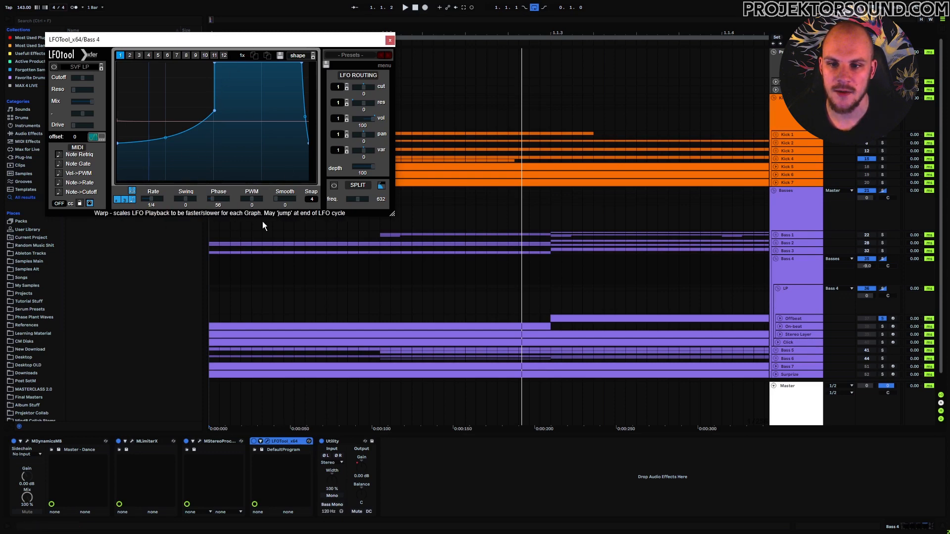
{"action": "key", "text": "space"}
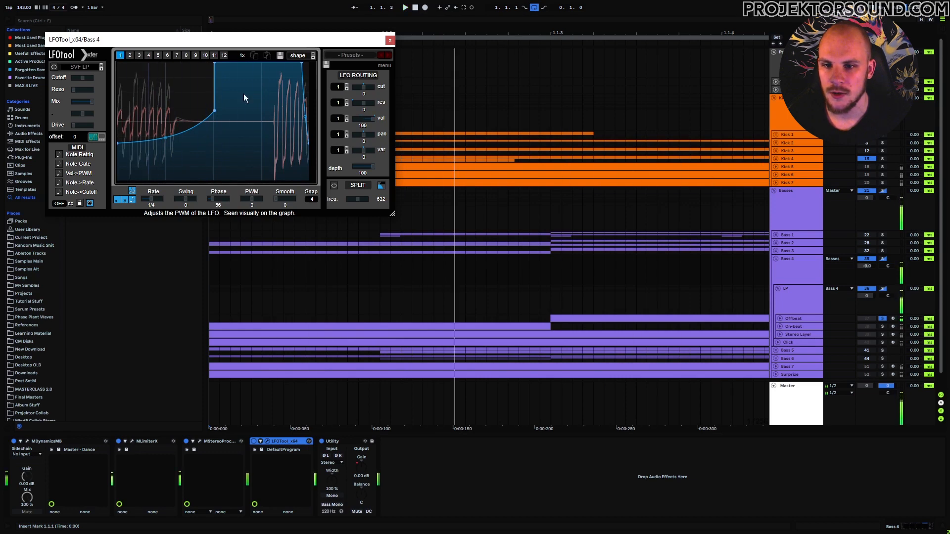
{"action": "left_click_drag", "start_coordinate": [287, 440], "coordinate": [48, 447]}
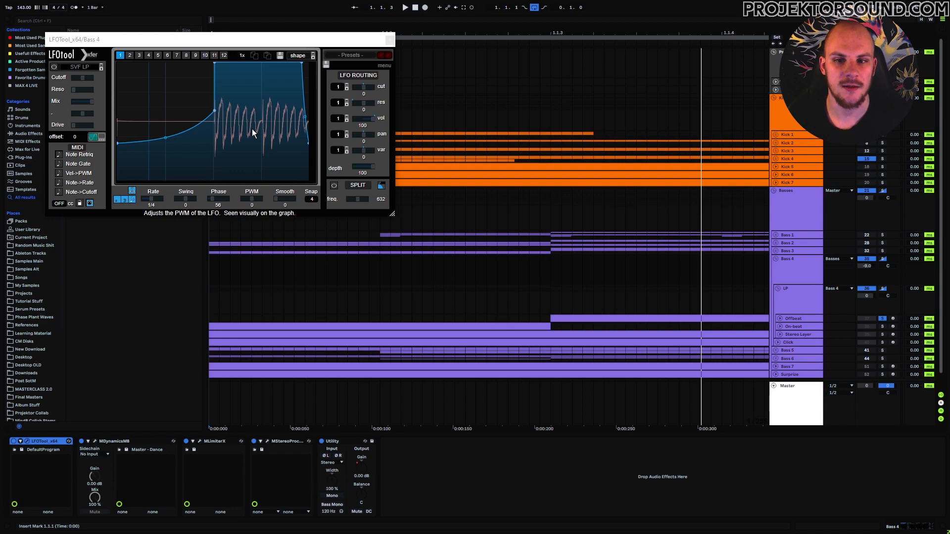
Step: Examine the band settings of the Master - Dance preset in the Bass 4 group's MDynamicsMB
{"action": "left_click", "coordinate": [95, 440]}
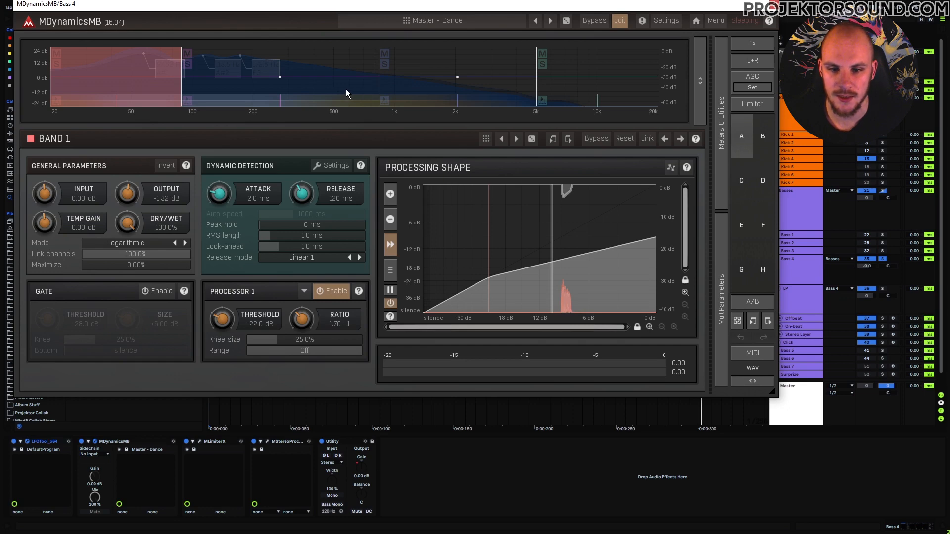
{"action": "left_click", "coordinate": [448, 94]}
{"action": "left_click", "coordinate": [556, 94]}
{"action": "left_click", "coordinate": [149, 92]}
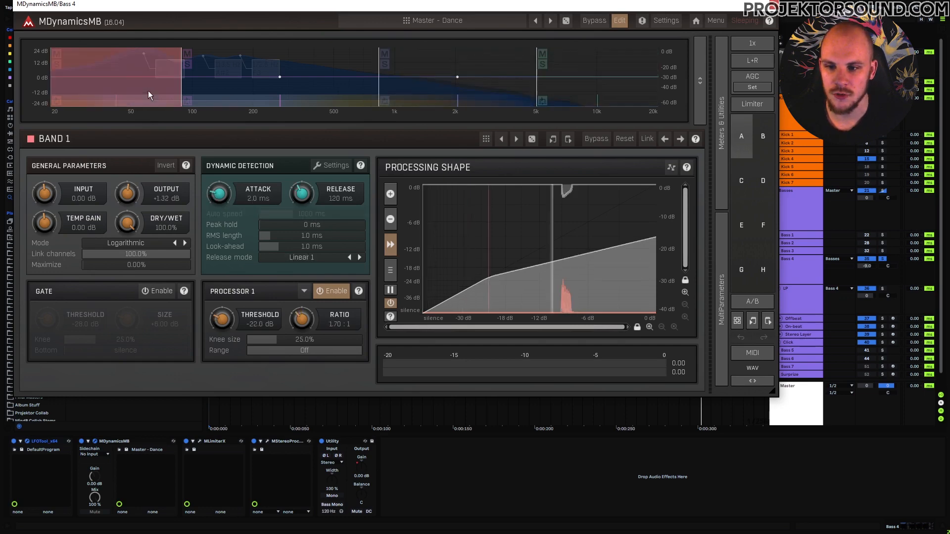
{"action": "right_click", "coordinate": [240, 96]}
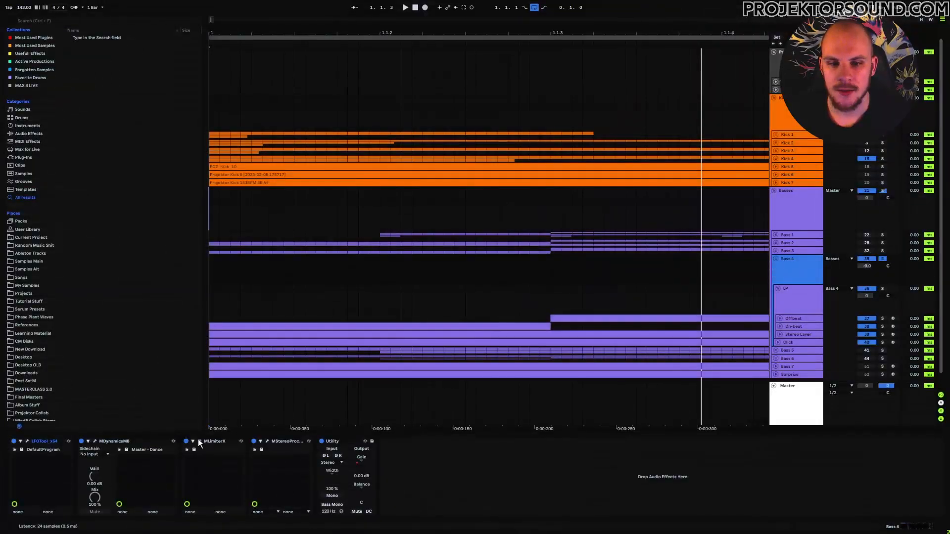
Step: Examine the Bass 4 group's MLimiterX in its detailed edit view, play the loop to check its meters, and close it
{"action": "left_click", "coordinate": [200, 442]}
{"action": "left_click_drag", "start_coordinate": [333, 287], "coordinate": [385, 133]}
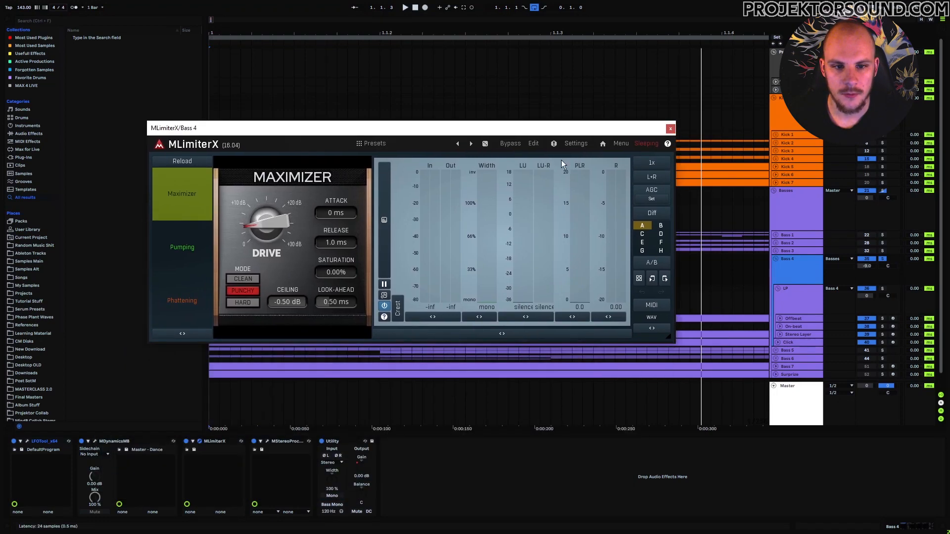
{"action": "left_click", "coordinate": [534, 144]}
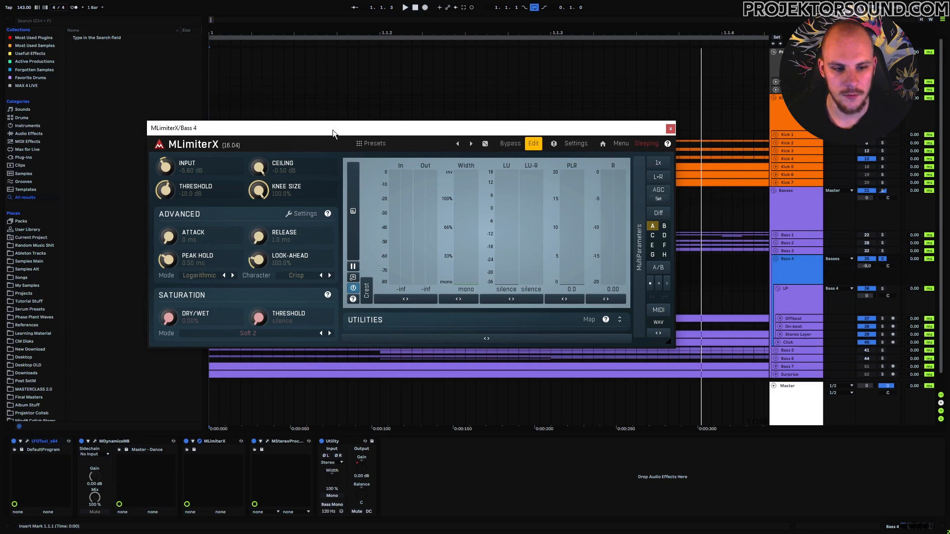
{"action": "key", "text": "space"}
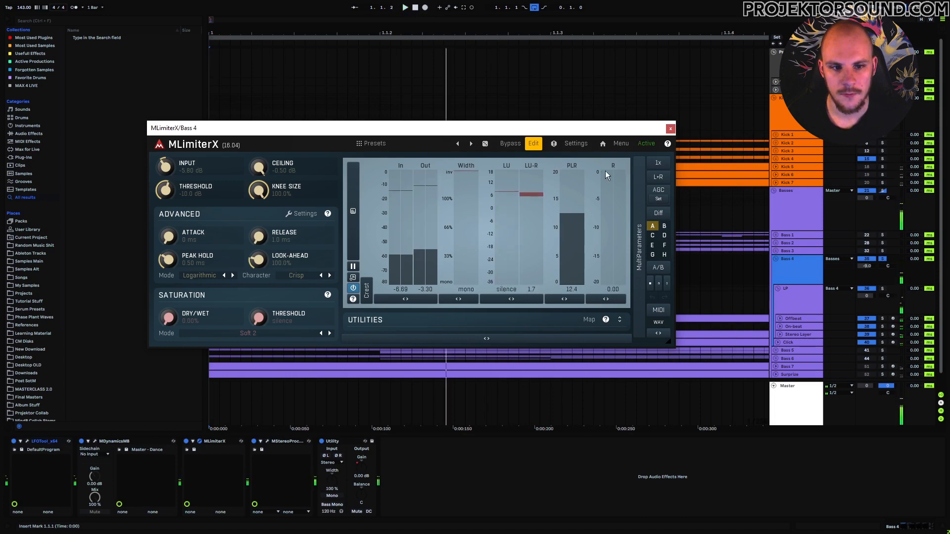
{"action": "key", "text": "space"}
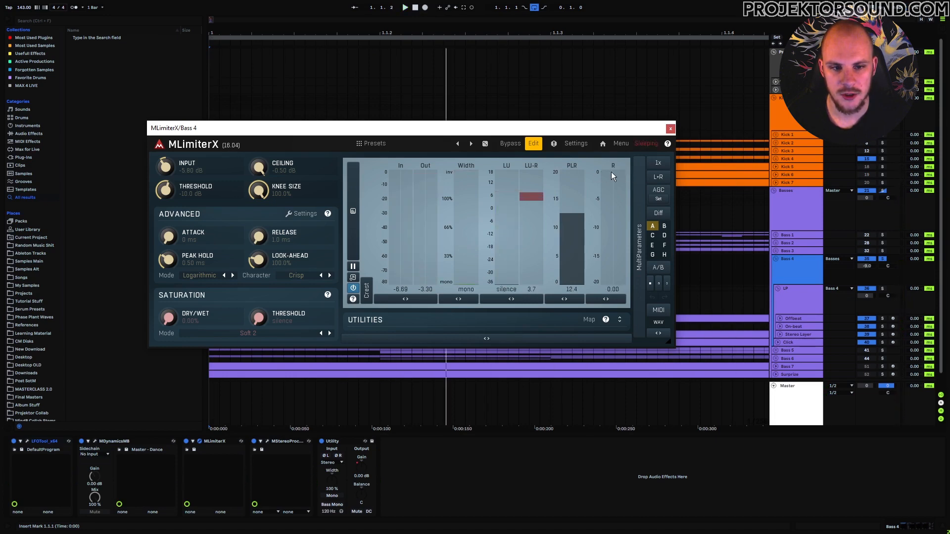
{"action": "left_click", "coordinate": [673, 133]}
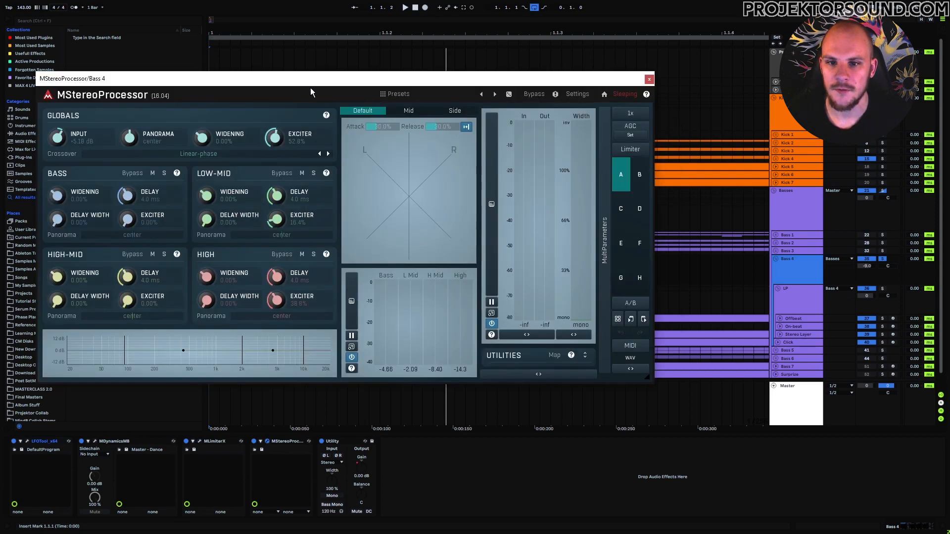
Step: Examine the Bass 4 group's MStereoProcessor settings and compare its input gain with the MLimiterX input
{"action": "left_click_drag", "start_coordinate": [313, 80], "coordinate": [477, 60]}
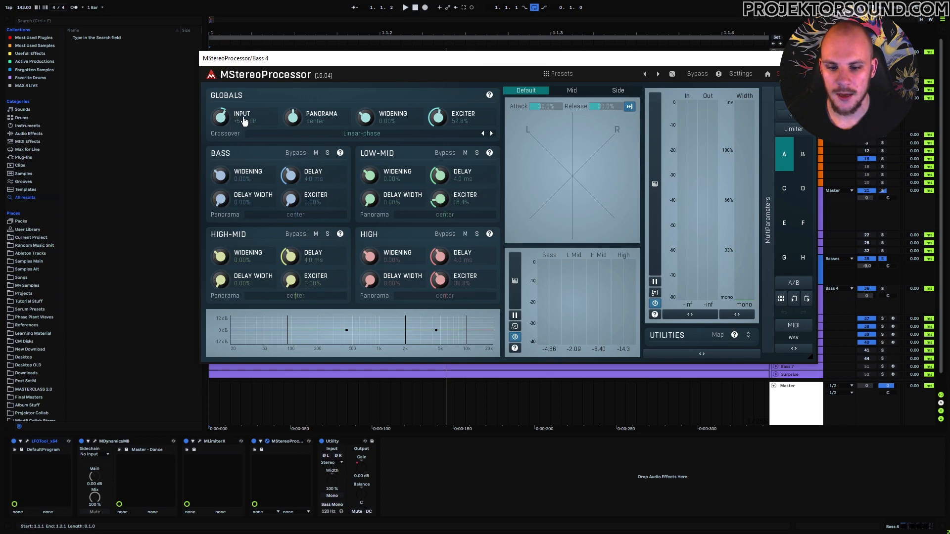
{"action": "left_click", "coordinate": [199, 441]}
{"action": "left_click_drag", "start_coordinate": [234, 132], "coordinate": [402, 164]}
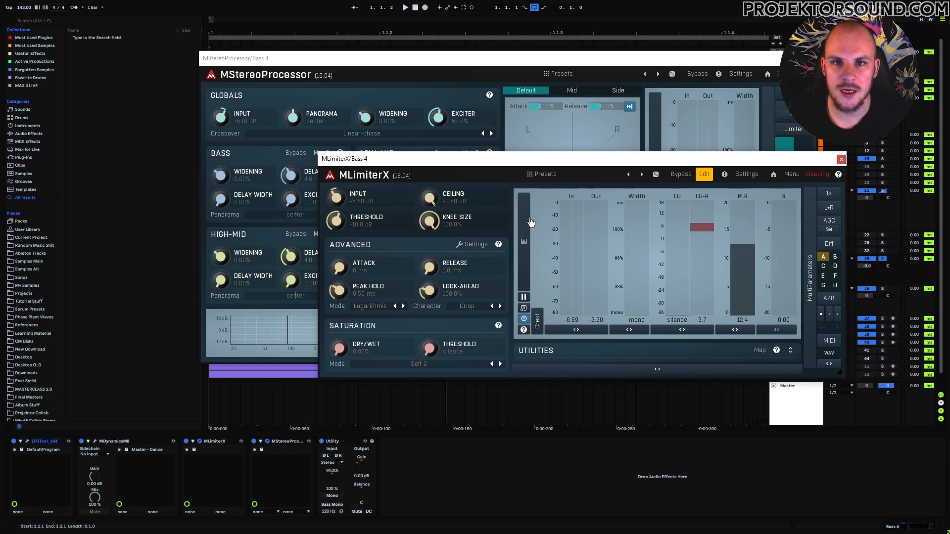
{"action": "left_click", "coordinate": [841, 160]}
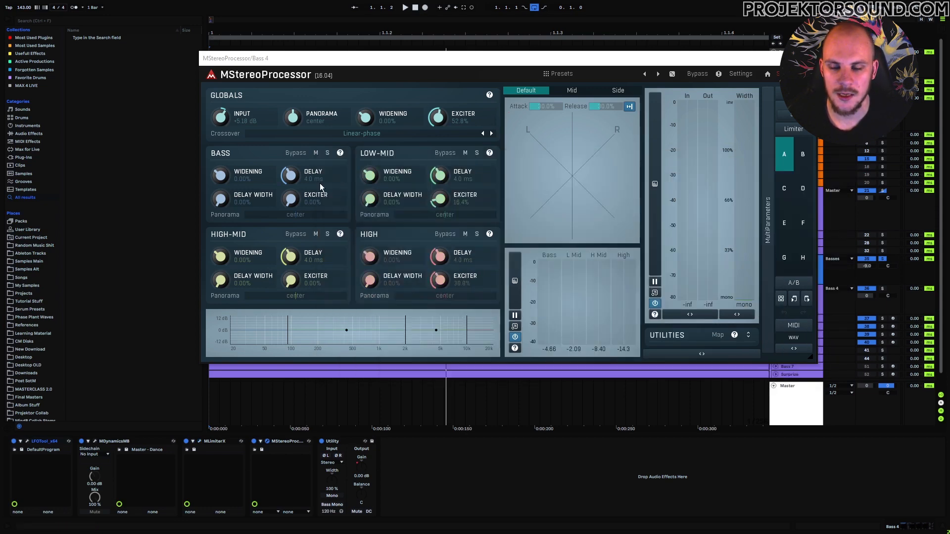
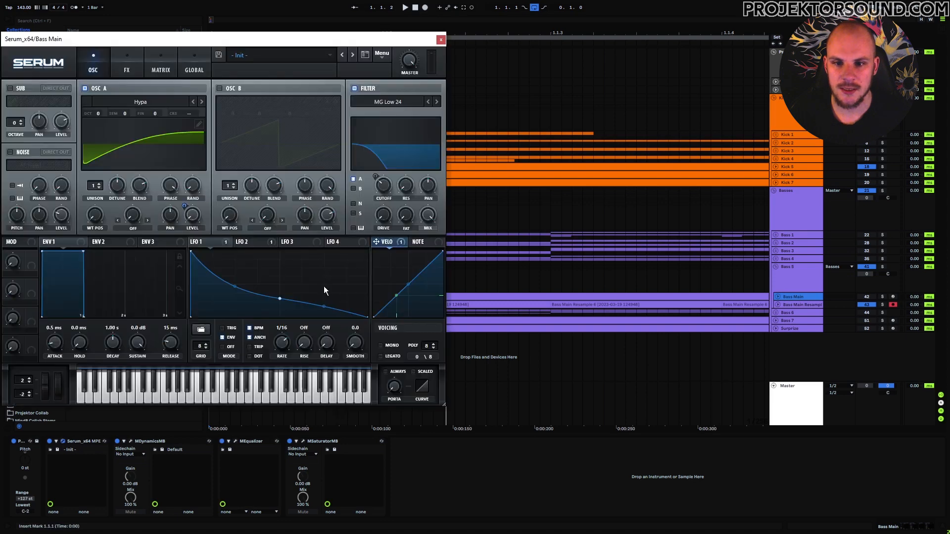
Step: Examine the Bass Main track's Serum oscillator, LFO 2 curve and distortion effect, and close the synth
{"action": "left_click_drag", "start_coordinate": [213, 40], "coordinate": [465, 29]}
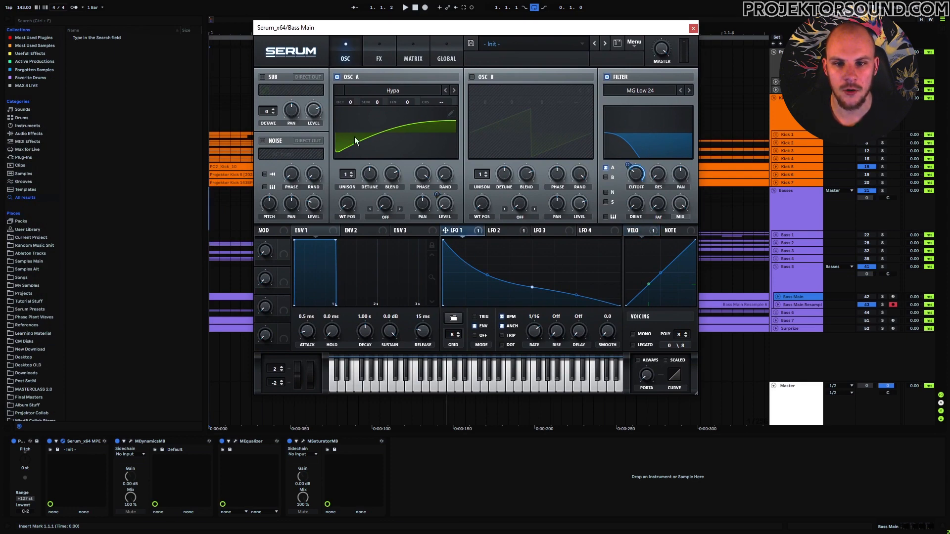
{"action": "left_click", "coordinate": [501, 230]}
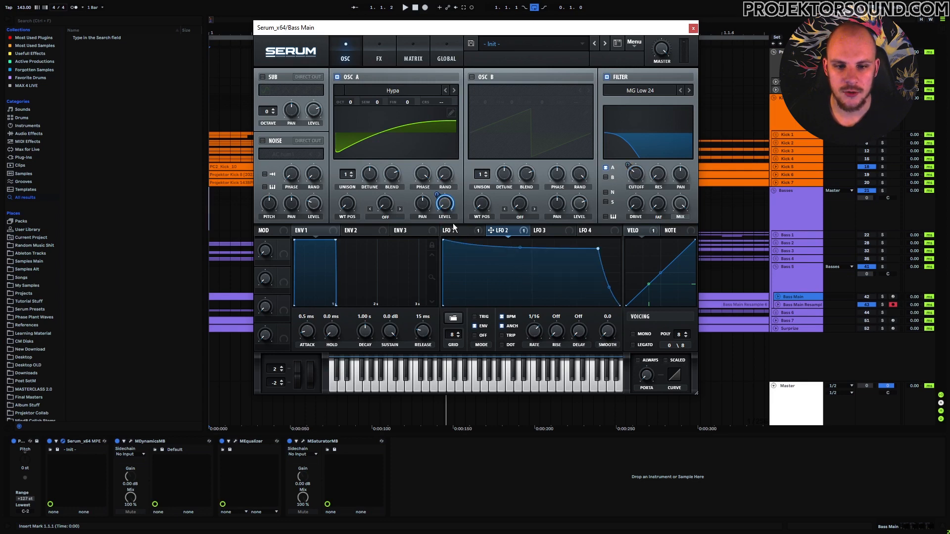
{"action": "left_click", "coordinate": [391, 60]}
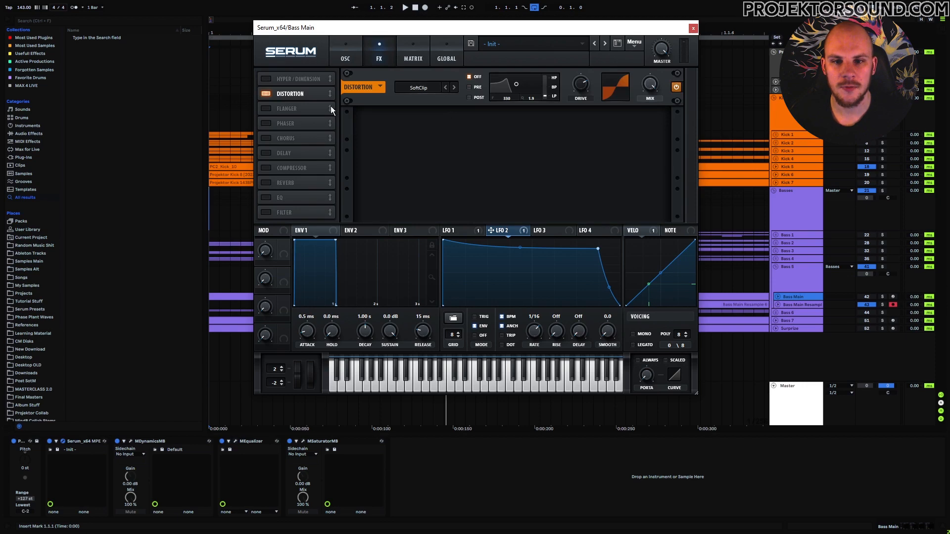
{"action": "left_click", "coordinate": [693, 28]}
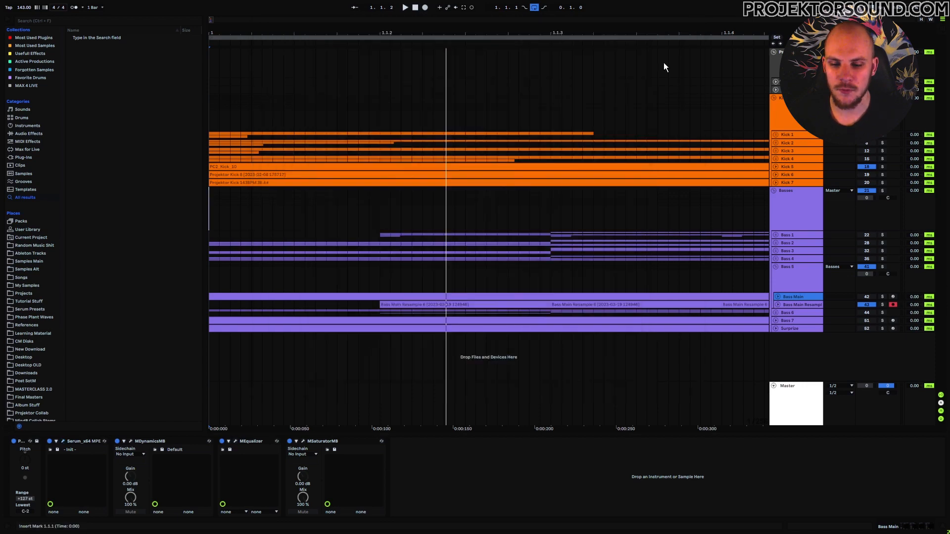
Step: Examine the three bands of the Bass Main track's MDynamicsMB and close the plug-in
{"action": "left_click", "coordinate": [130, 441]}
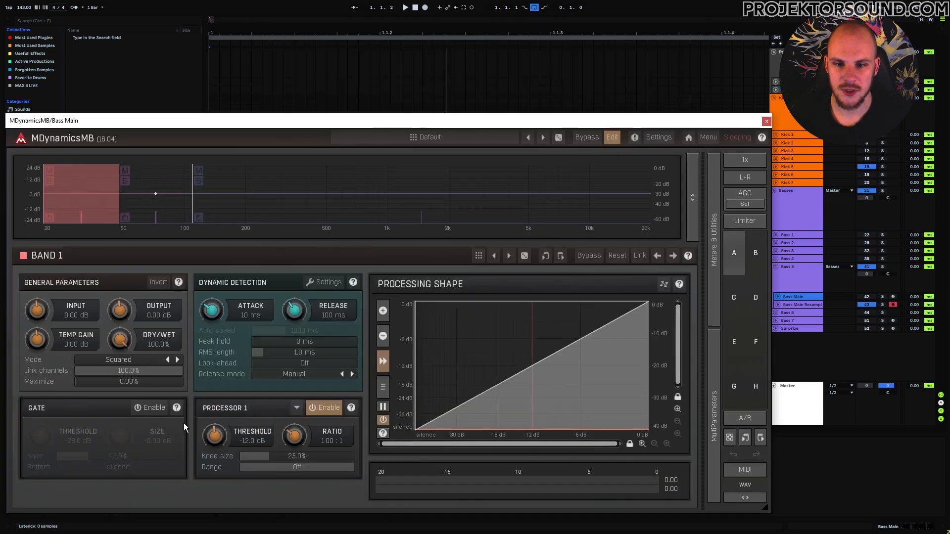
{"action": "left_click_drag", "start_coordinate": [310, 118], "coordinate": [423, 69]}
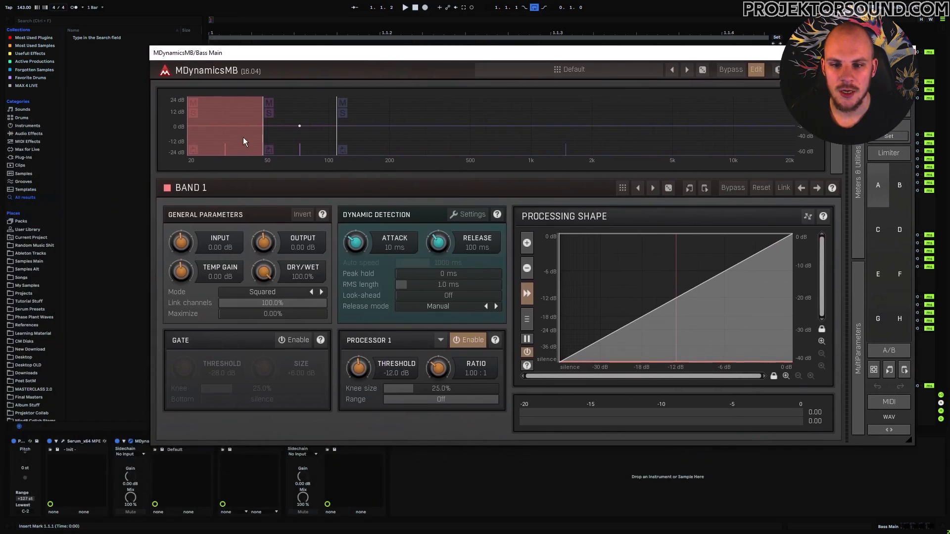
{"action": "left_click", "coordinate": [278, 142]}
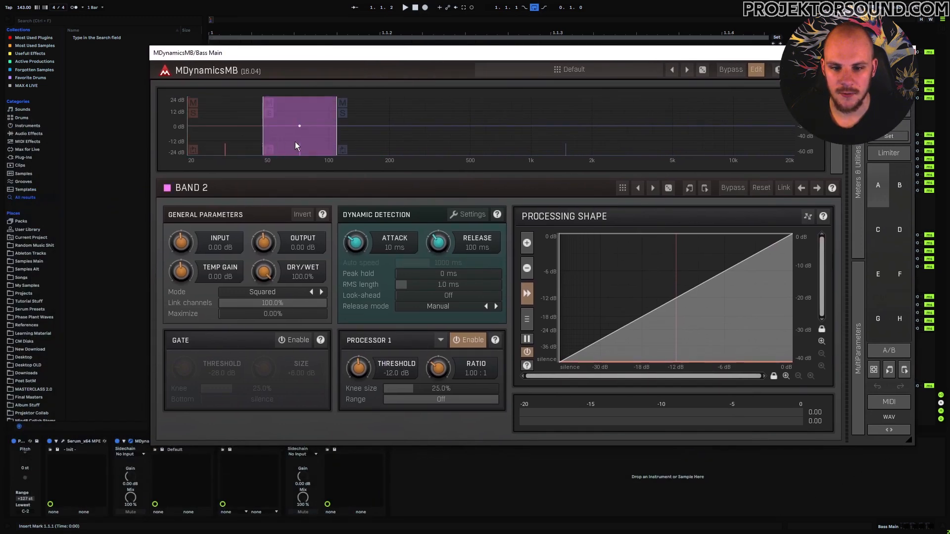
{"action": "left_click", "coordinate": [372, 145]}
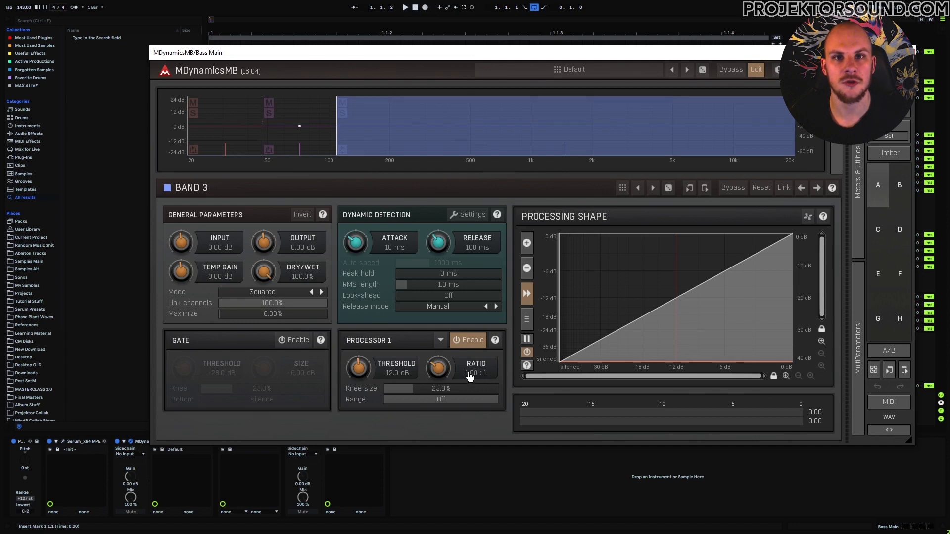
{"action": "left_click", "coordinate": [317, 143]}
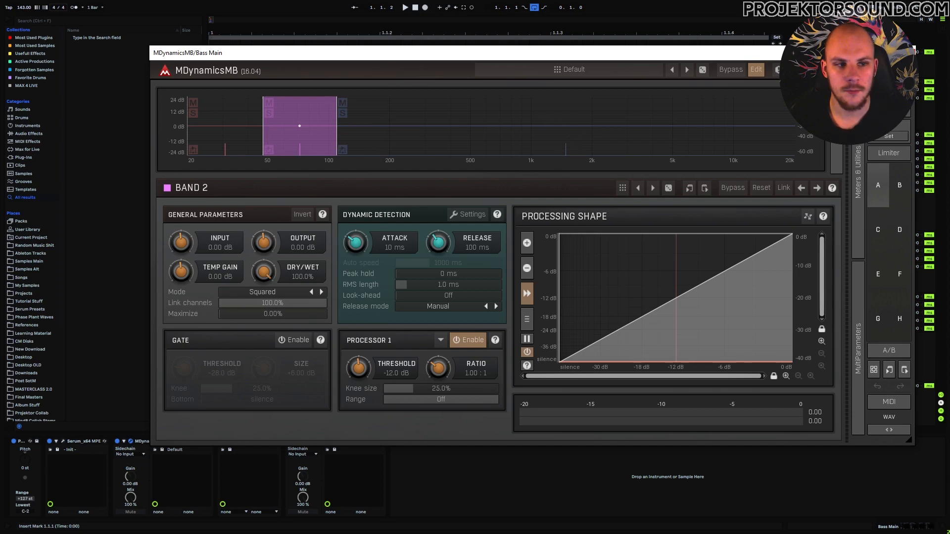
{"action": "left_click", "coordinate": [905, 53]}
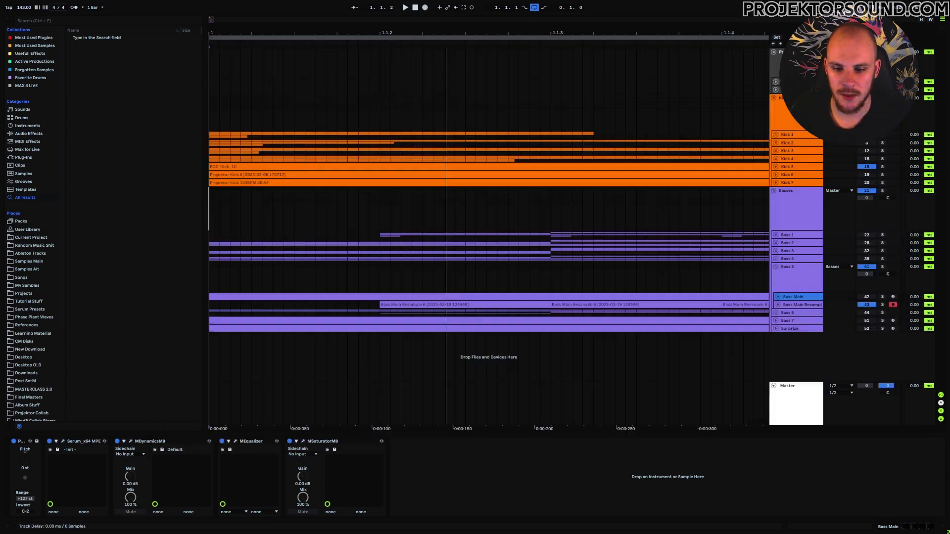
Step: Examine the MEqualizer curve and the MSaturatorMB saturation settings of each band on the Bass Main track
{"action": "left_click", "coordinate": [236, 441]}
{"action": "left_click_drag", "start_coordinate": [381, 75], "coordinate": [507, 34]}
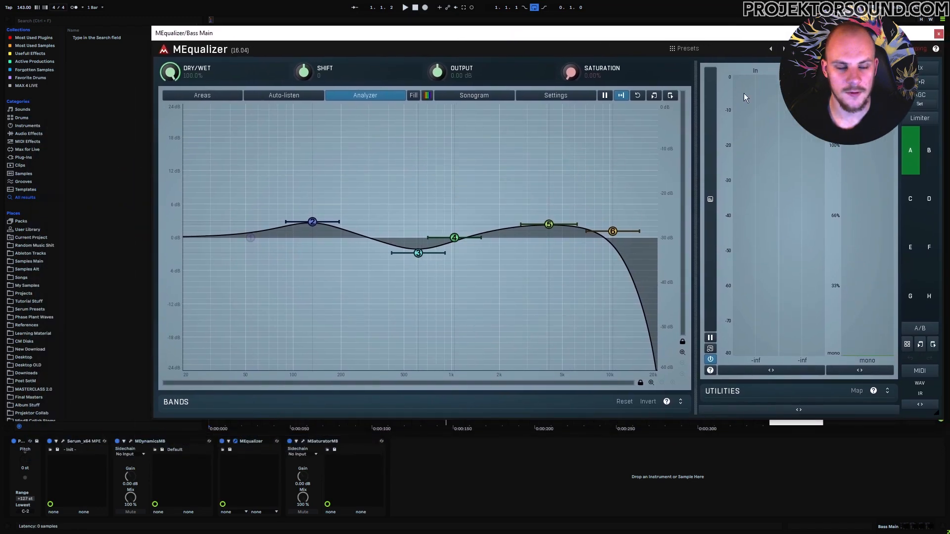
{"action": "left_click", "coordinate": [303, 442]}
{"action": "left_click_drag", "start_coordinate": [438, 173], "coordinate": [449, 60]}
{"action": "left_click", "coordinate": [396, 135]}
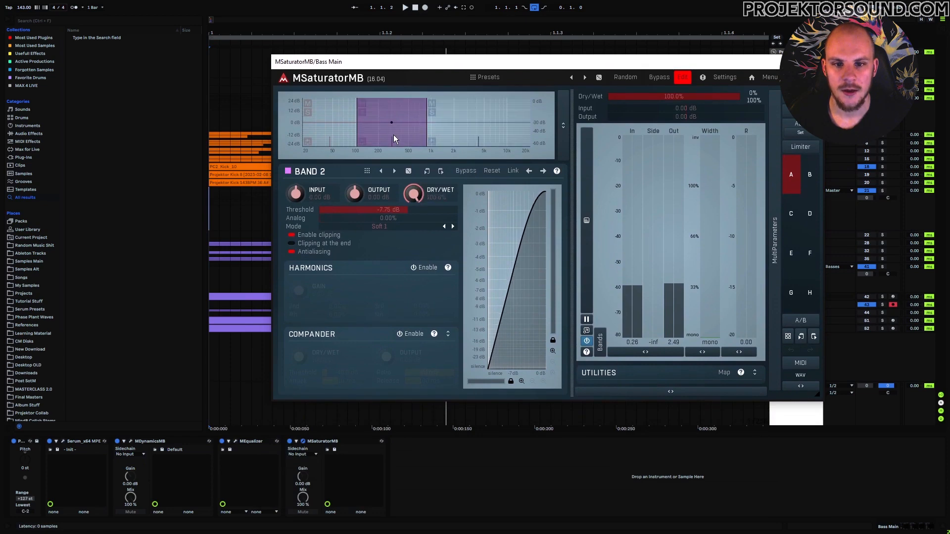
{"action": "left_click", "coordinate": [322, 132]}
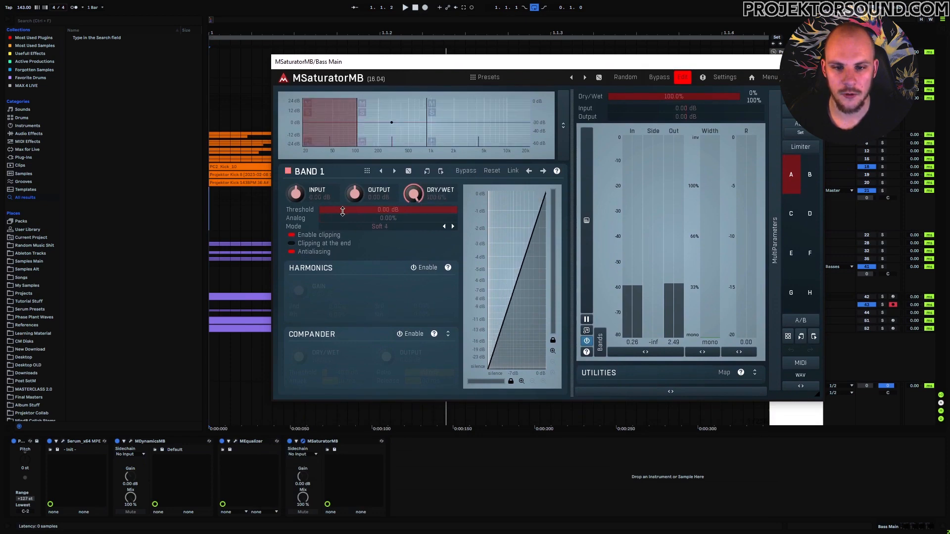
{"action": "left_click", "coordinate": [406, 136]}
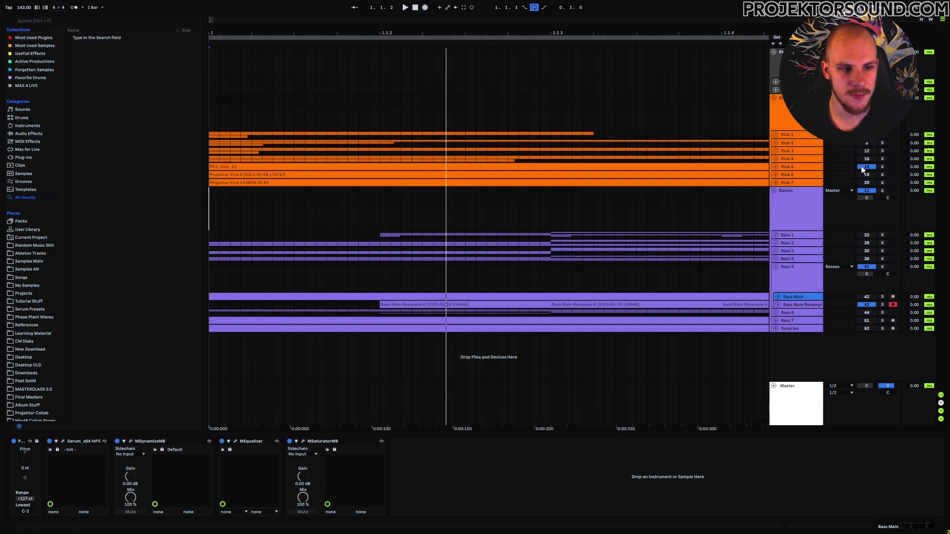
Step: Play the loop and compare the Bass 4 and Bass 5 groups by switching between them, ending on Bass 5
{"action": "key", "text": "space"}
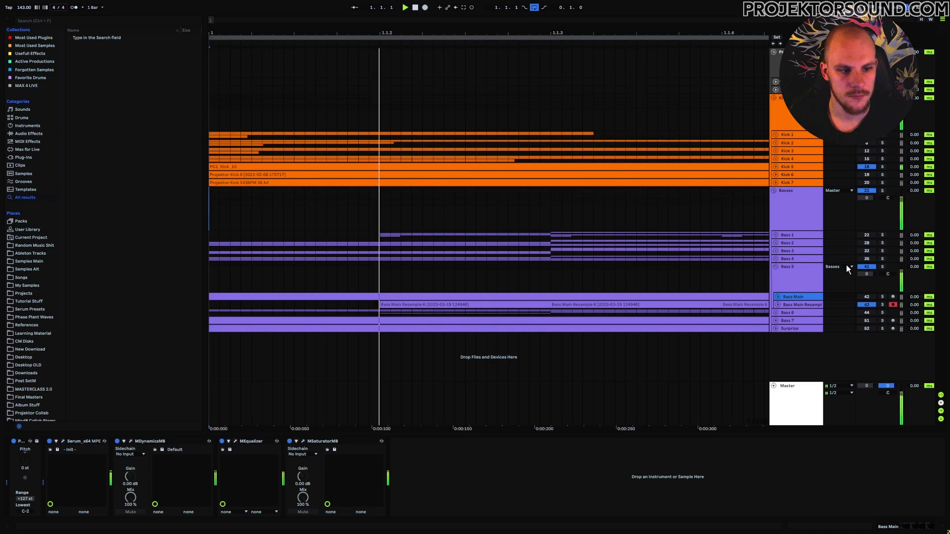
{"action": "left_click", "coordinate": [866, 259]}
{"action": "left_click", "coordinate": [866, 267]}
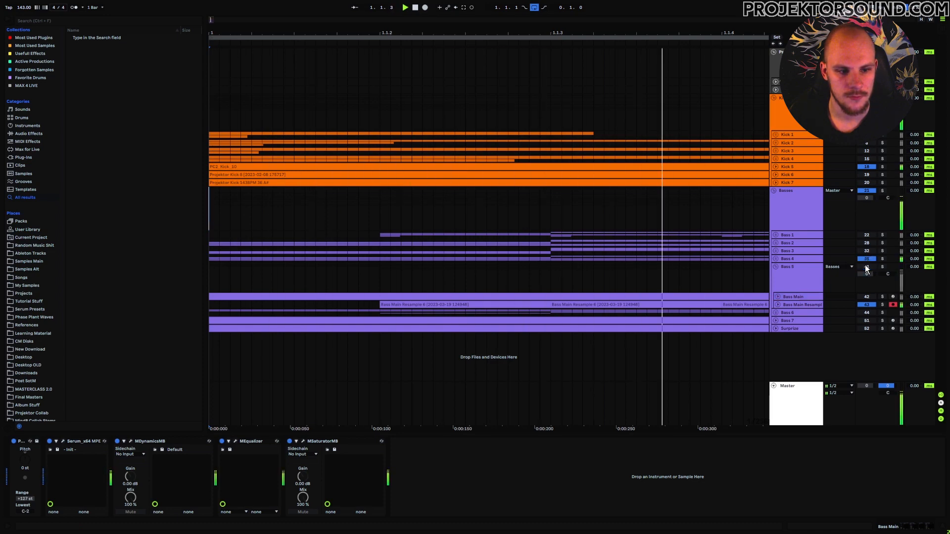
{"action": "left_click", "coordinate": [867, 267]}
{"action": "left_click", "coordinate": [869, 260]}
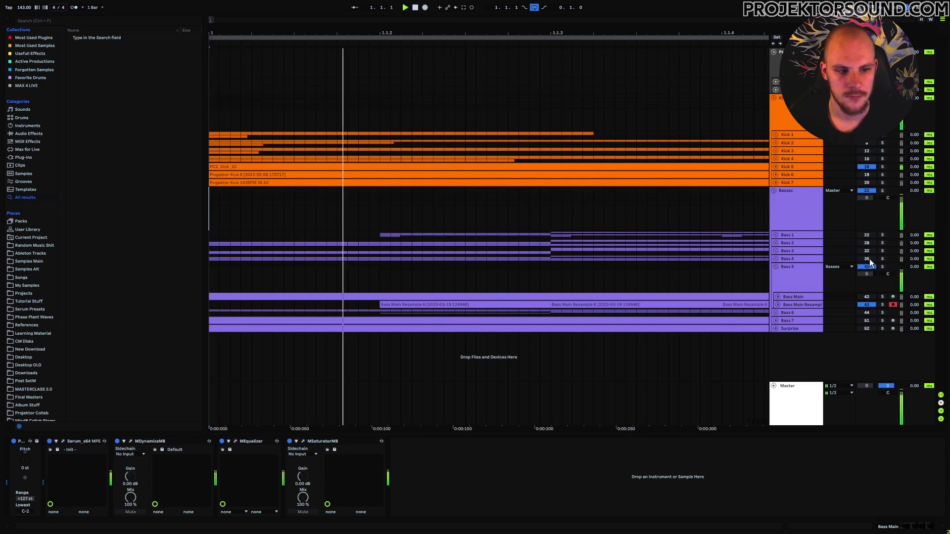
Step: Switch playback back and forth between the Bass 4 and Bass 5 groups to compare them, and stop the loop on Bass 5
{"action": "left_click", "coordinate": [869, 259]}
{"action": "left_click", "coordinate": [866, 267]}
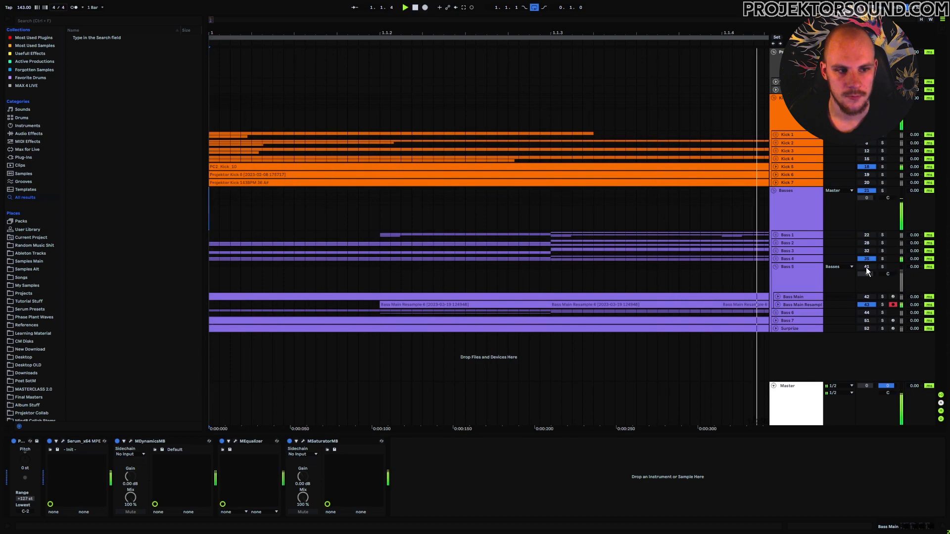
{"action": "left_click", "coordinate": [866, 267]}
{"action": "left_click", "coordinate": [869, 259]}
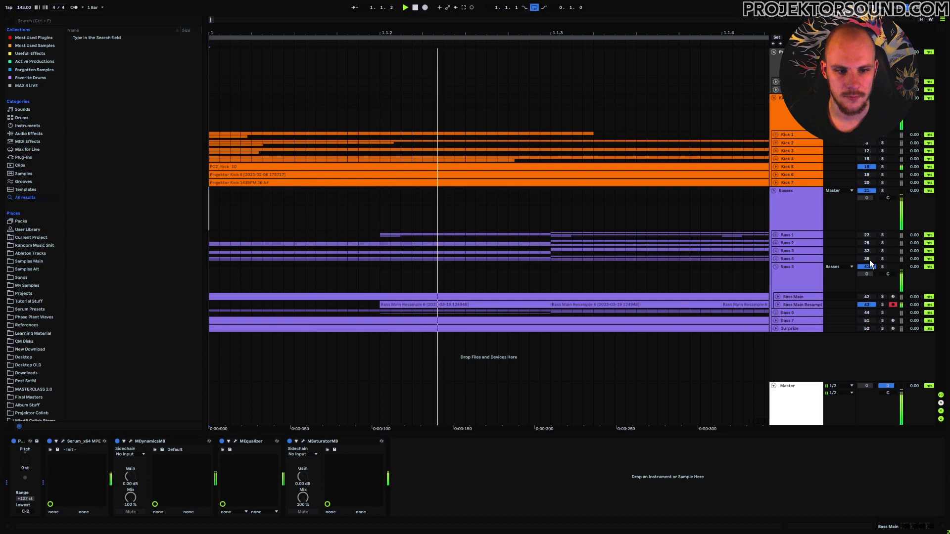
{"action": "key", "text": "space"}
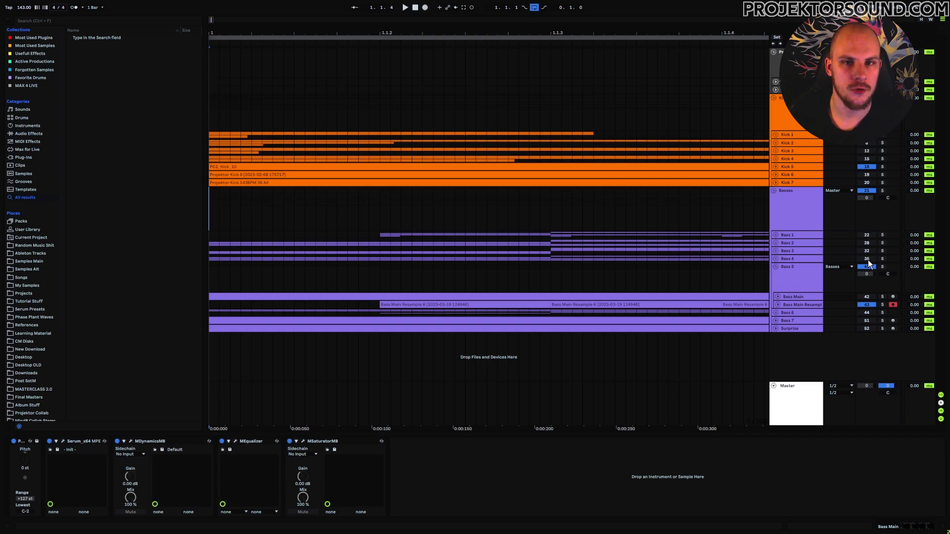
Step: Play the loop and compare the Bass 4 and Bass 5 waveforms against the kick in Psyscope, and close the scope
{"action": "left_click", "coordinate": [868, 259]}
{"action": "key", "text": "space"}
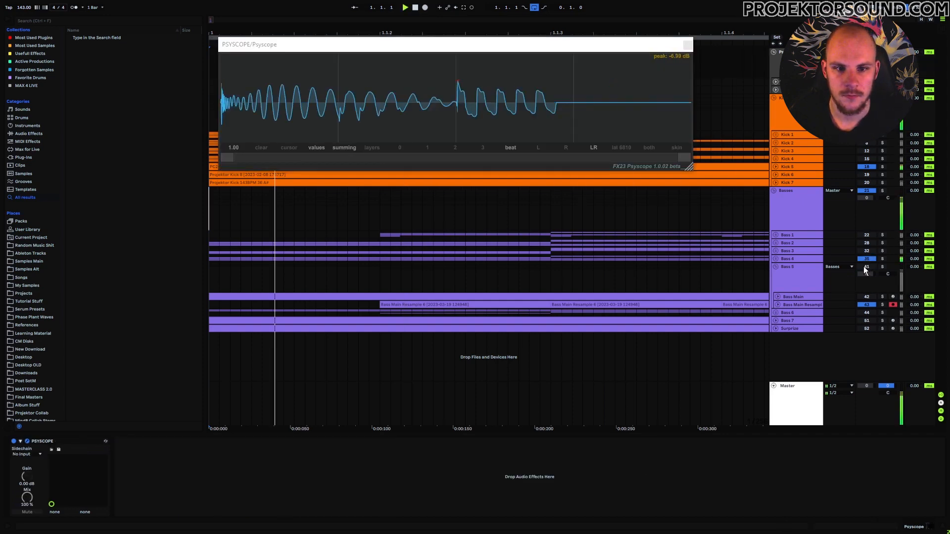
{"action": "key", "text": "space"}
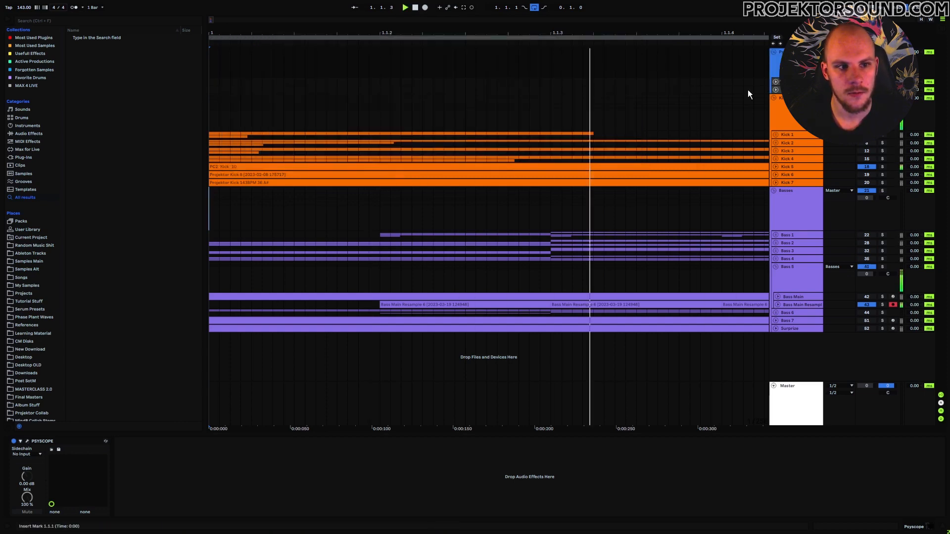
{"action": "left_click", "coordinate": [27, 441]}
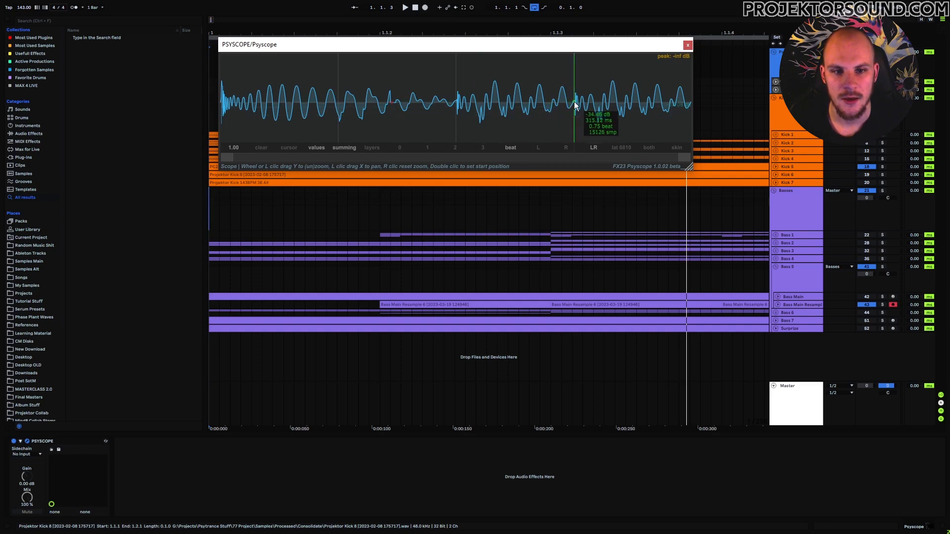
{"action": "left_click", "coordinate": [687, 45]}
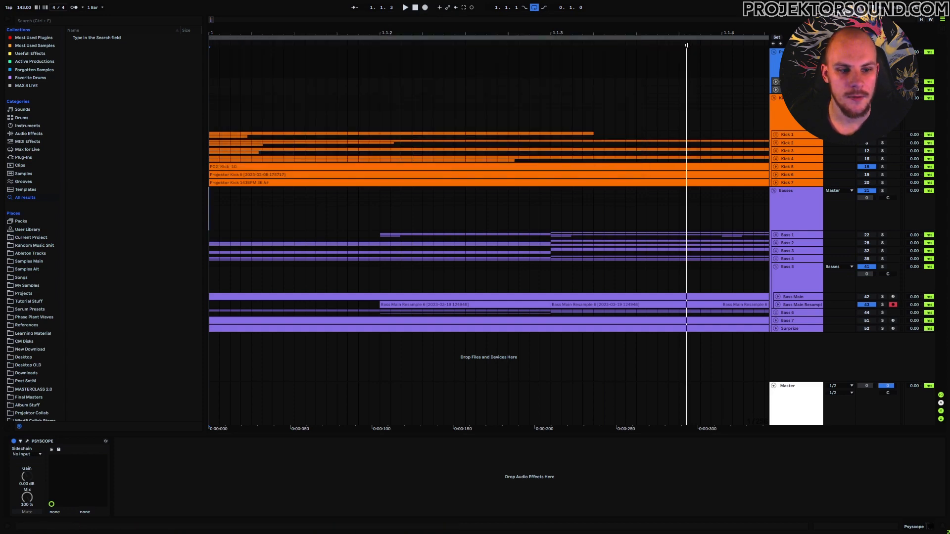
Step: Expand the Bass Main Resample track and examine its resampled clips, focusing on the second clip from 1.1.3 to 1.1.4 and its end
{"action": "left_click", "coordinate": [795, 304]}
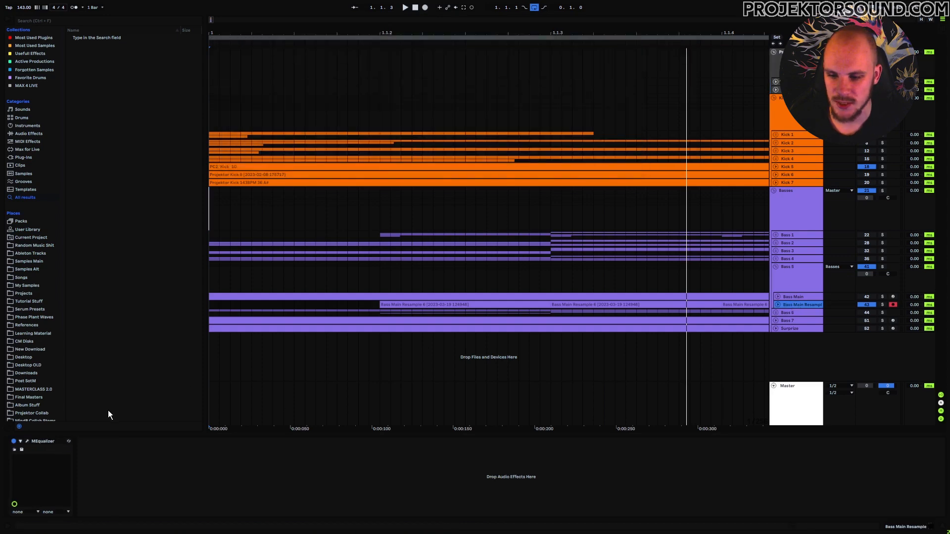
{"action": "key", "text": "Right"}
{"action": "scroll", "coordinate": [470, 74], "scroll_direction": "down", "scroll_amount": 5, "text": "ctrl"}
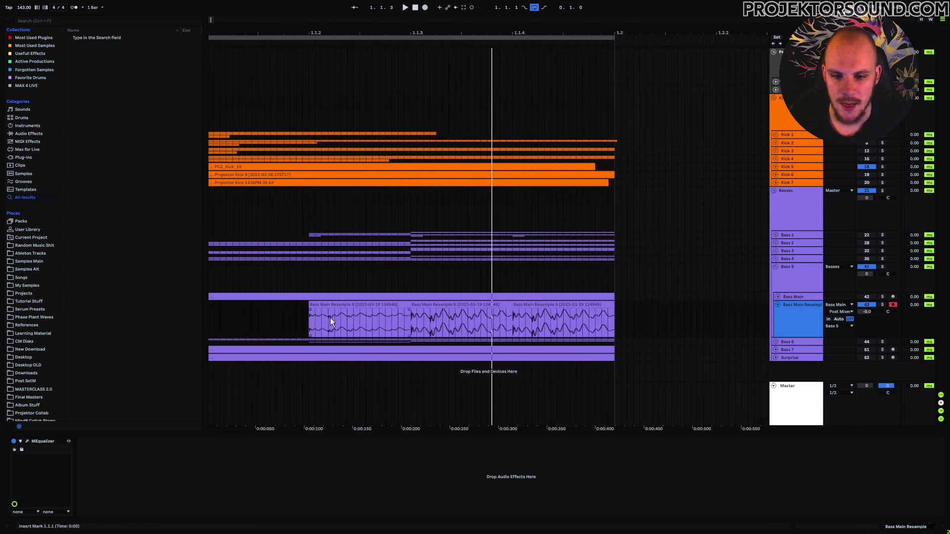
{"action": "left_click_drag", "start_coordinate": [413, 319], "coordinate": [510, 319]}
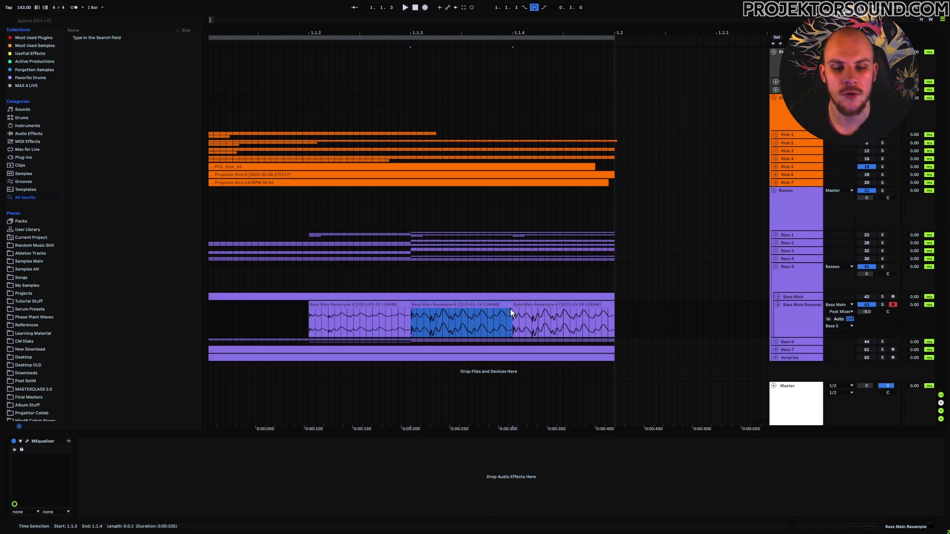
{"action": "left_click_drag", "start_coordinate": [510, 310], "coordinate": [492, 310]}
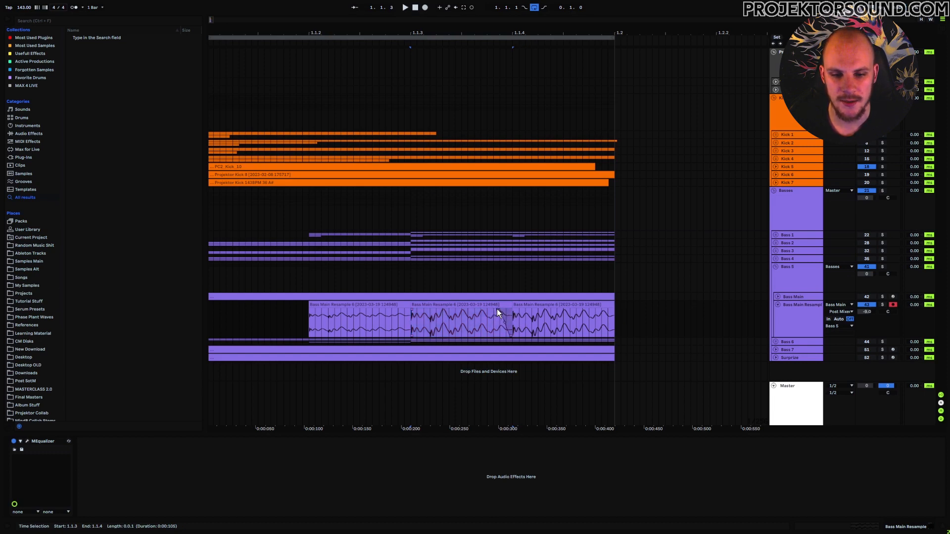
{"action": "left_click", "coordinate": [510, 320]}
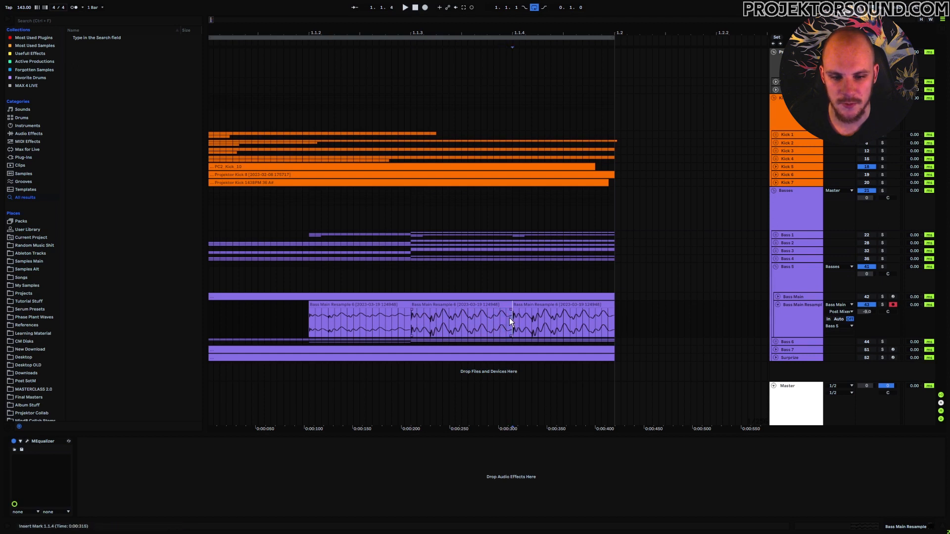
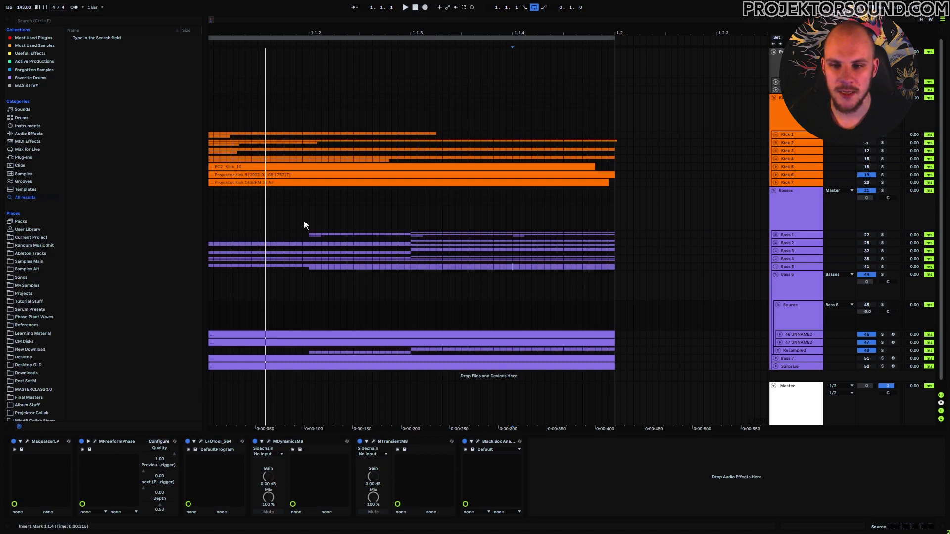
Step: Stop playback, unfold the Resampled group inside Bass 6, and activate and select the Source group
{"action": "key", "text": "space"}
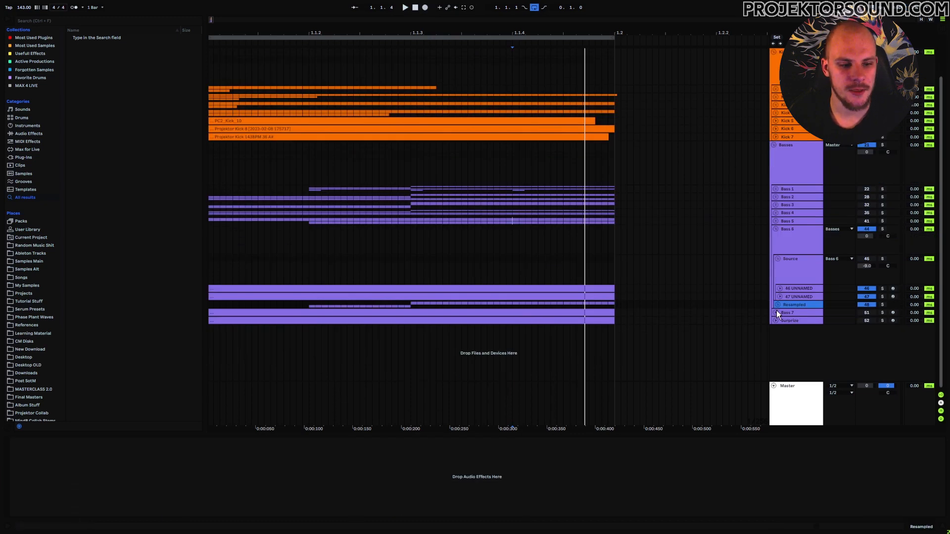
{"action": "left_click", "coordinate": [777, 305]}
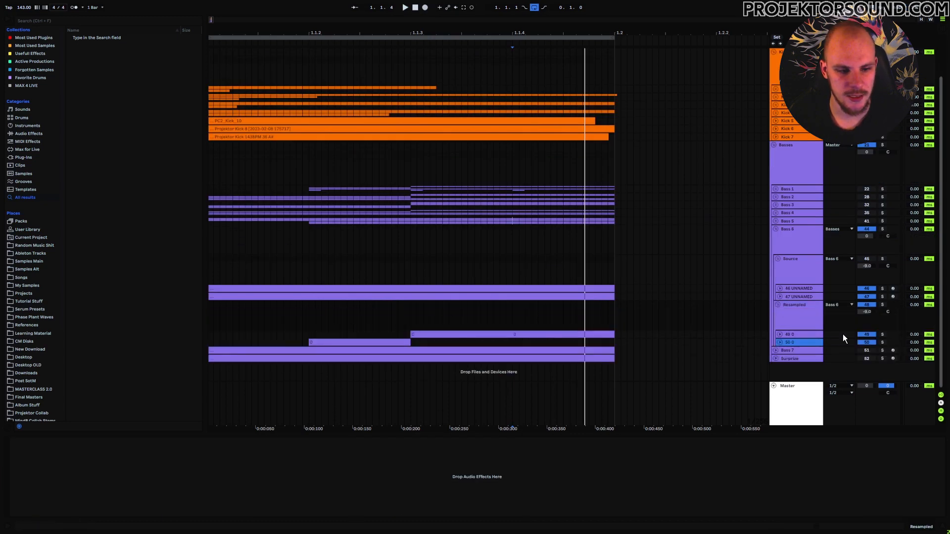
{"action": "left_click", "coordinate": [799, 277]}
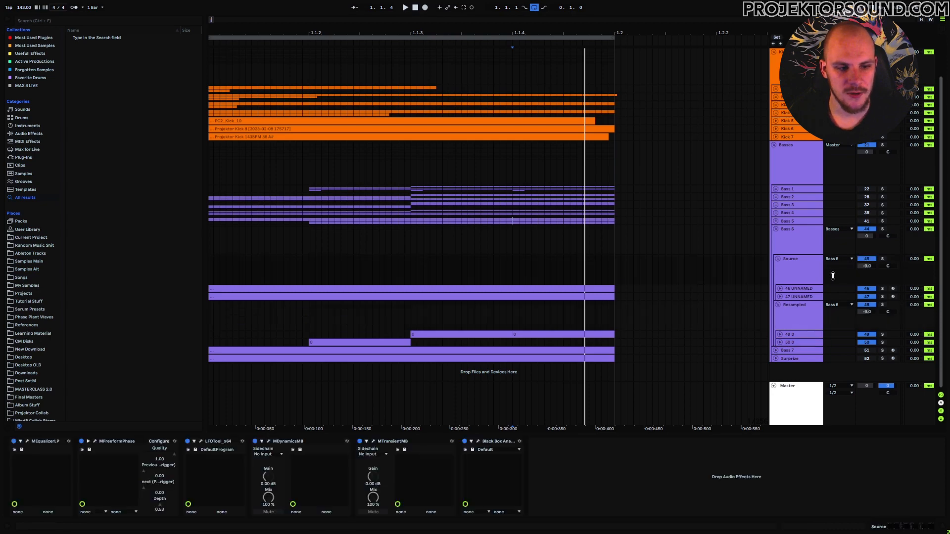
Step: Examine the 46 UNNAMED track's Serum oscillator, LFO 1 and LFO 2 curves and effects rack, and close the synth
{"action": "left_click", "coordinate": [800, 287]}
{"action": "left_click", "coordinate": [63, 441]}
{"action": "left_click_drag", "start_coordinate": [364, 154], "coordinate": [407, 73]}
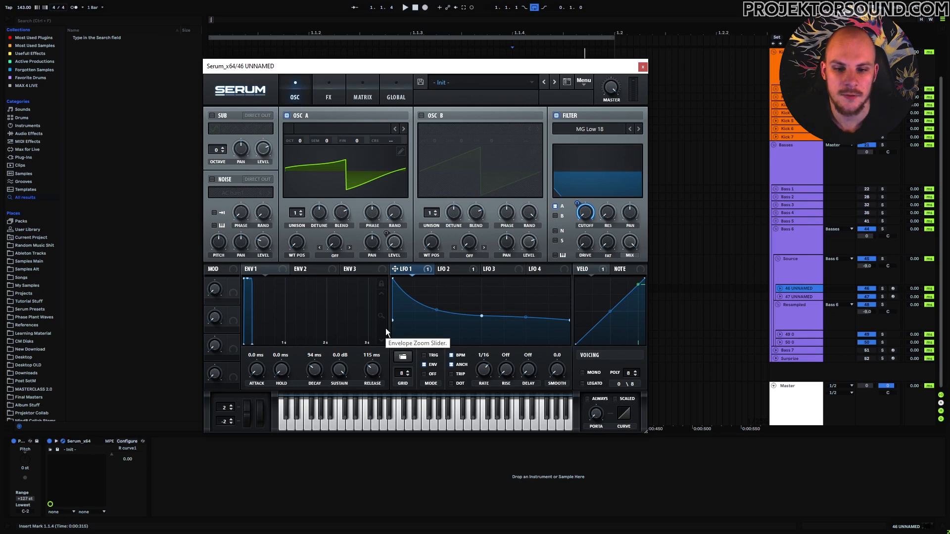
{"action": "left_click", "coordinate": [447, 268]}
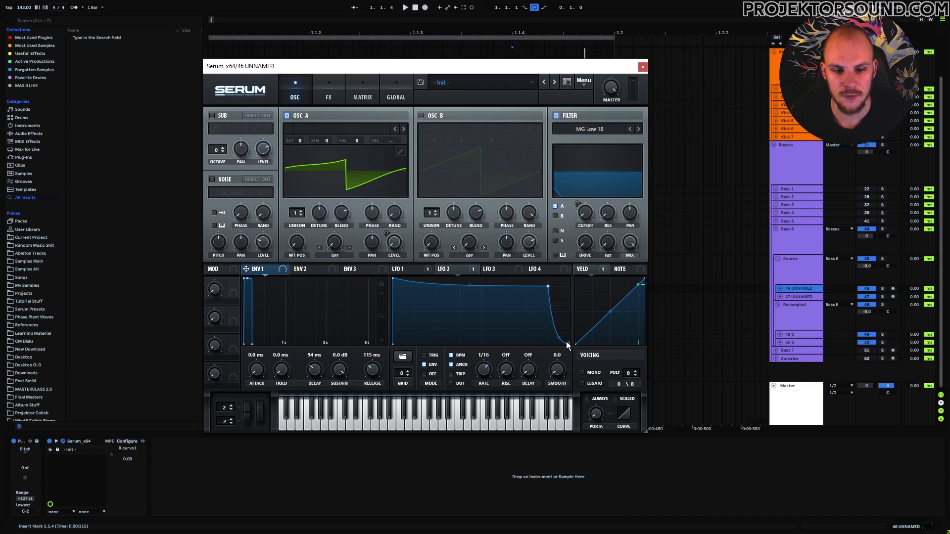
{"action": "left_click", "coordinate": [402, 269]}
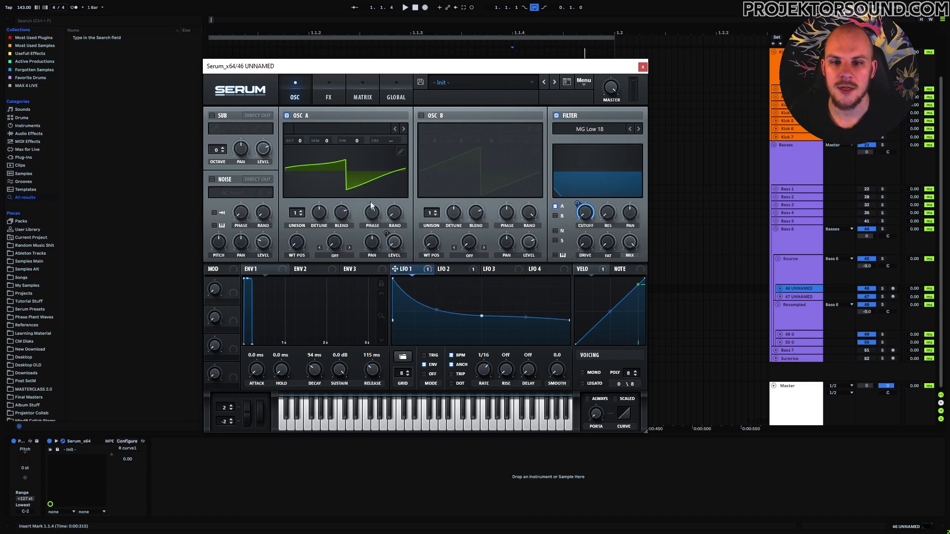
{"action": "left_click", "coordinate": [328, 94]}
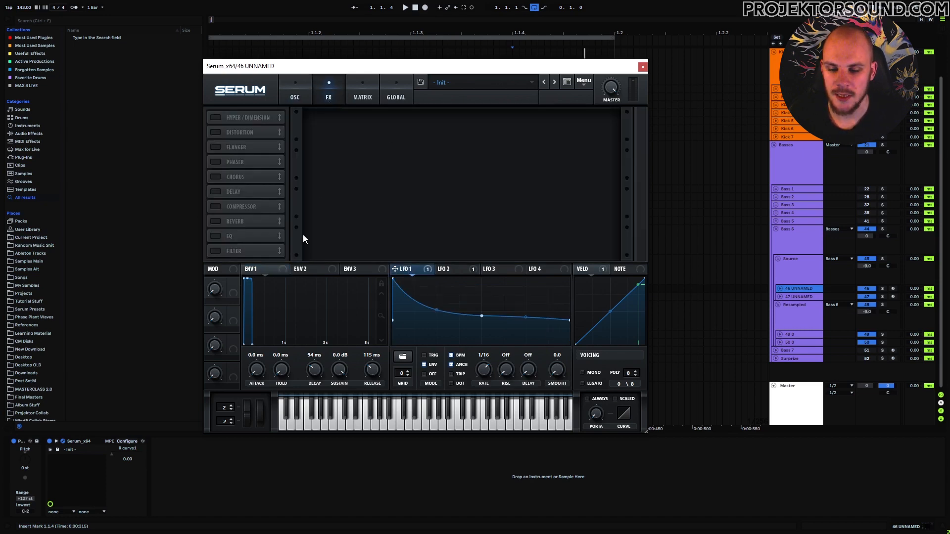
{"action": "left_click", "coordinate": [295, 97]}
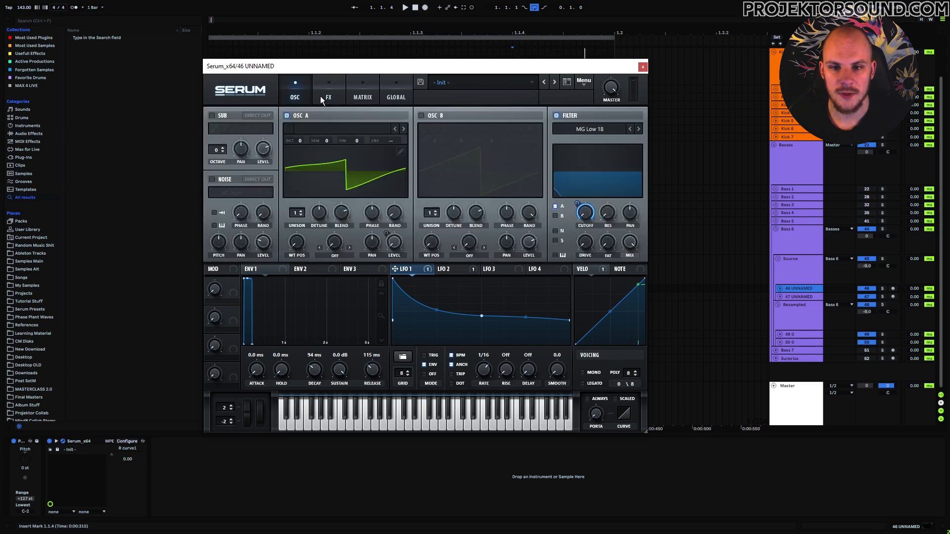
{"action": "left_click", "coordinate": [642, 68]}
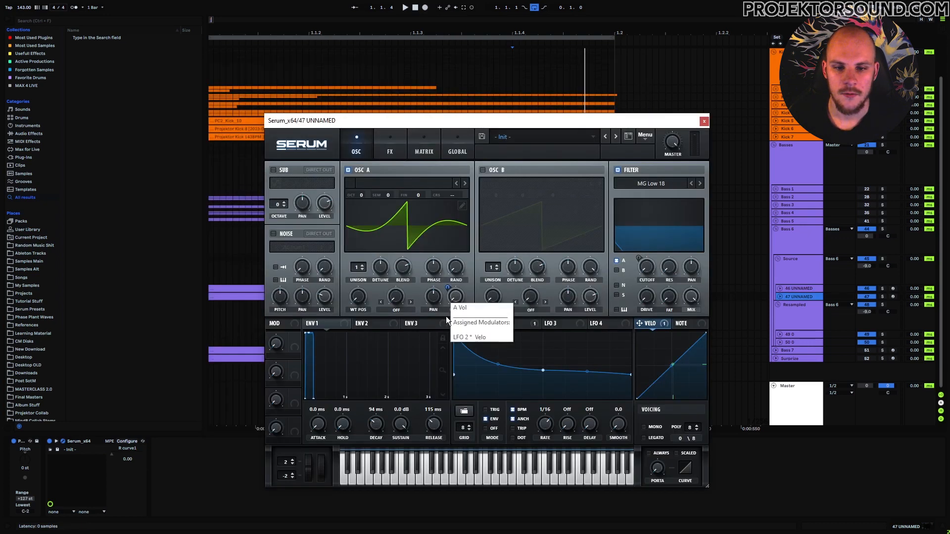
Step: Examine the oscillator A wavetable in the 47 UNNAMED track's Serum, and close the wavetable editor and the synth
{"action": "left_click", "coordinate": [462, 206]}
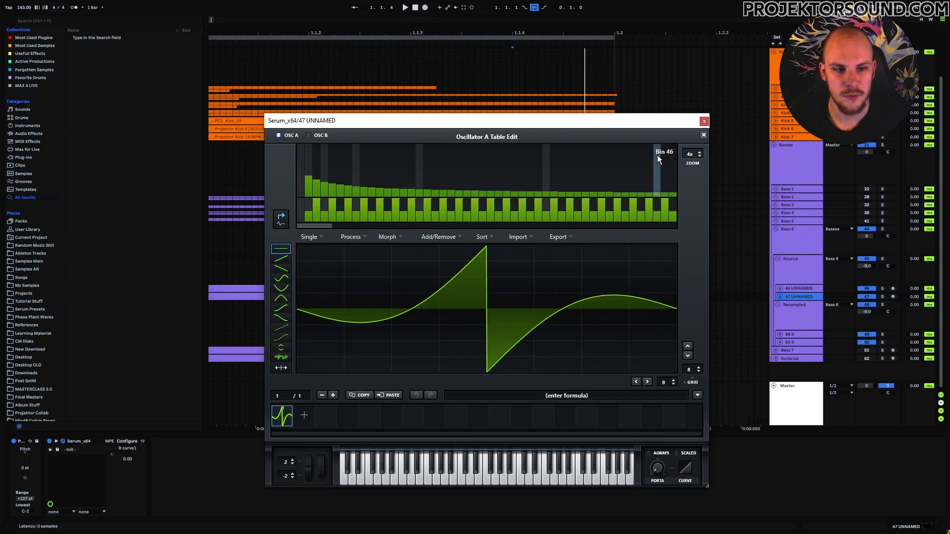
{"action": "left_click", "coordinate": [703, 135]}
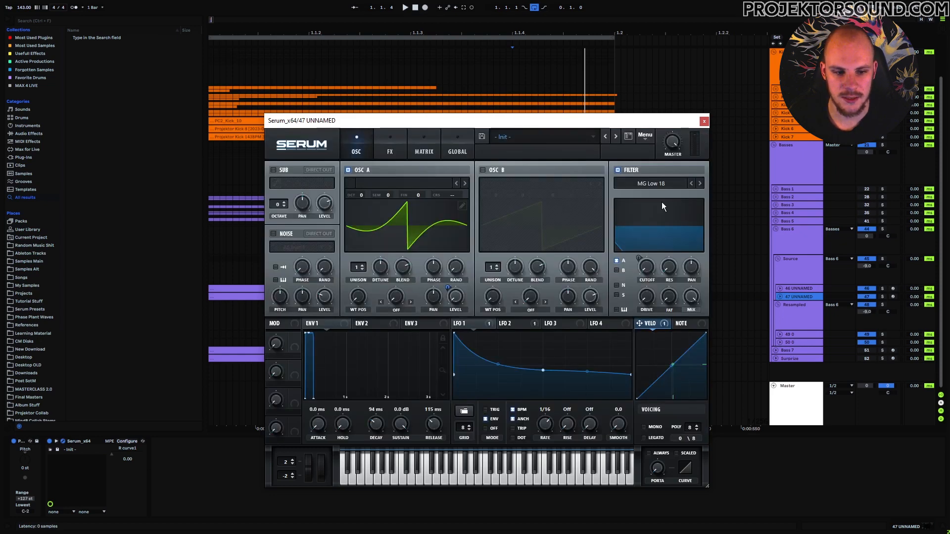
{"action": "left_click", "coordinate": [704, 122]}
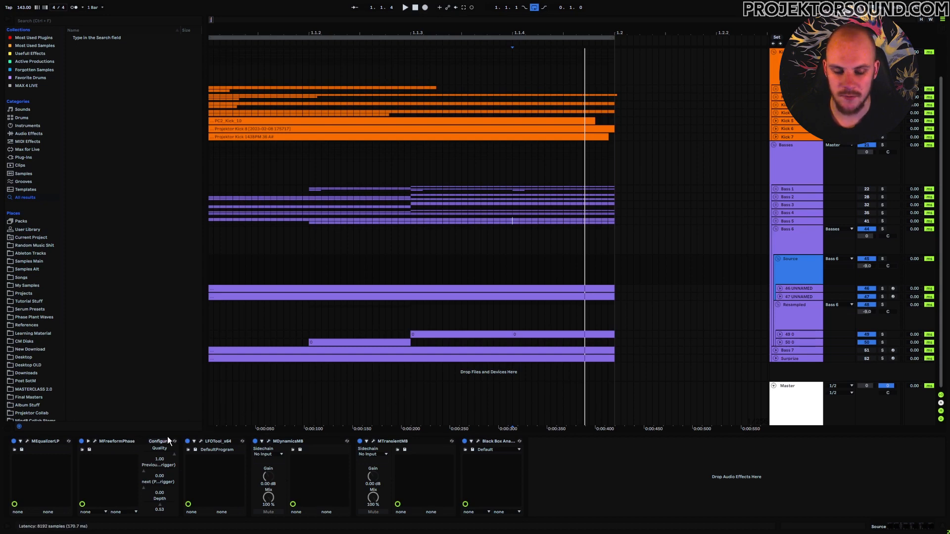
Step: Play the Source group briefly, examine its MEqualizerLP curve, and close the equalizer
{"action": "left_click", "coordinate": [794, 289]}
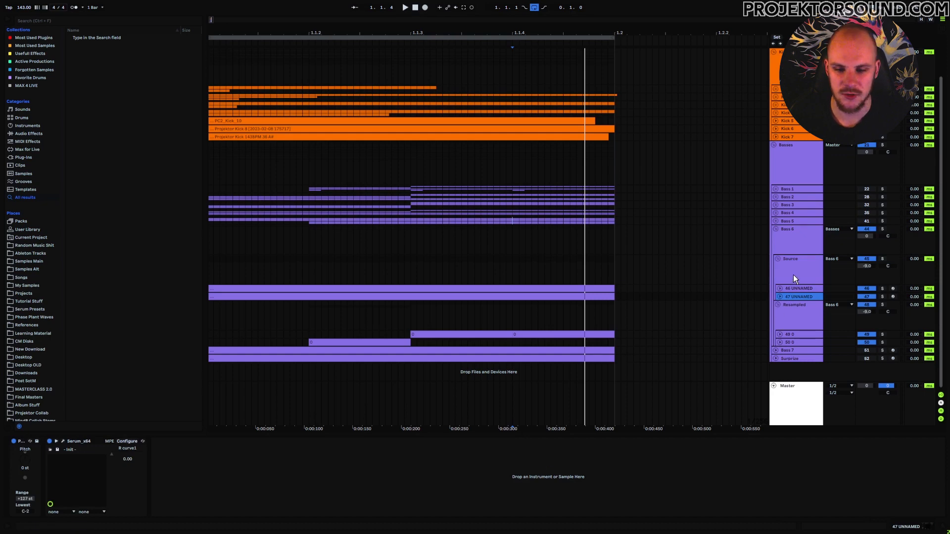
{"action": "left_click", "coordinate": [793, 275]}
{"action": "key", "text": "space"}
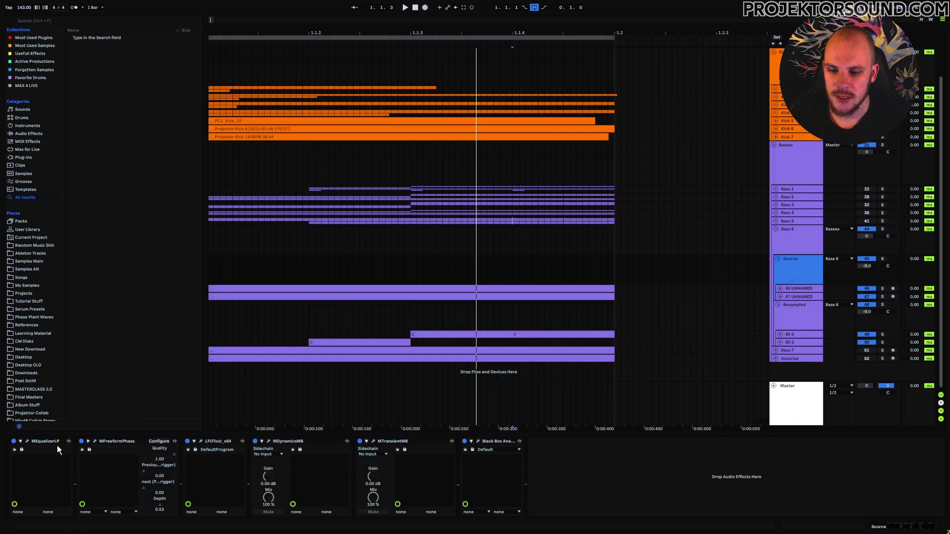
{"action": "left_click", "coordinate": [28, 442]}
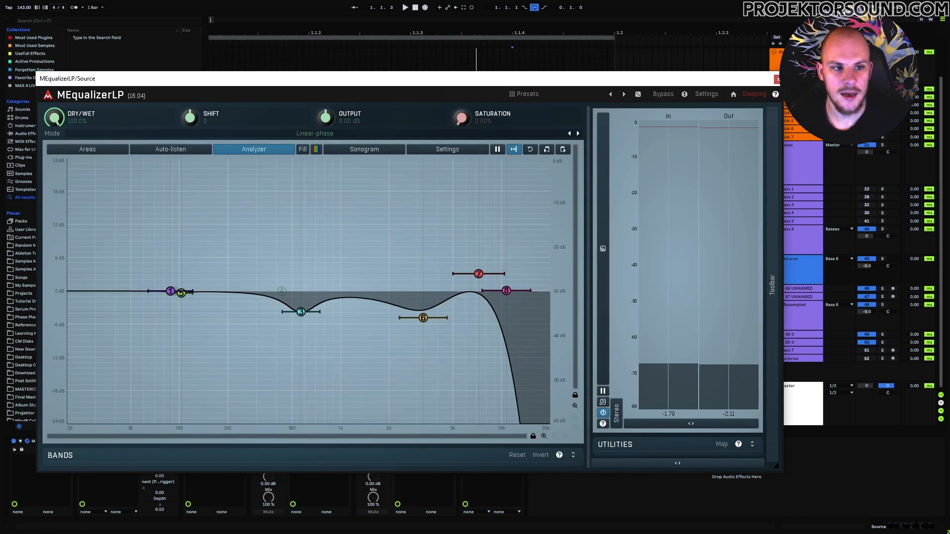
{"action": "left_click", "coordinate": [777, 78]}
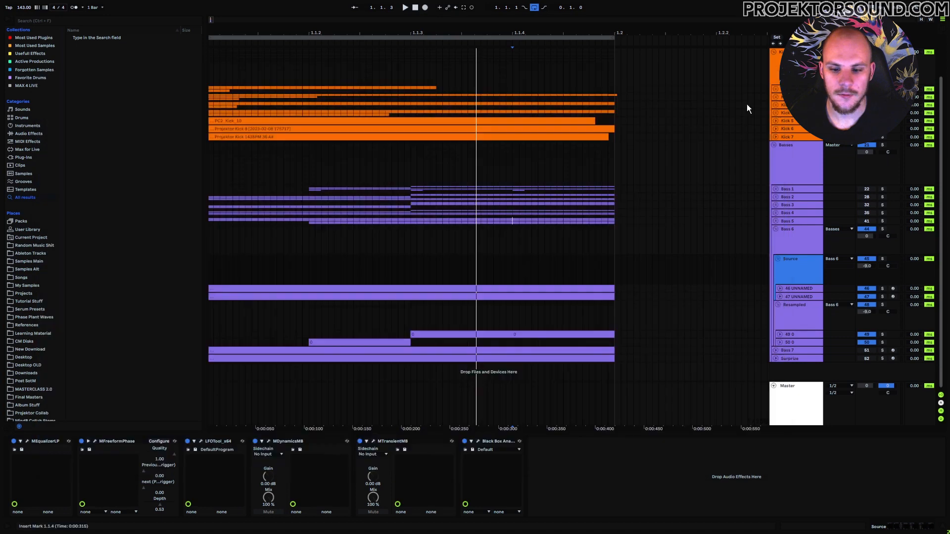
Step: Examine the phase adjustment curve and quality setting of the Source group's MFreeformPhase, close it, and check the equalizer and phase plug-ins' latency
{"action": "left_click", "coordinate": [95, 441]}
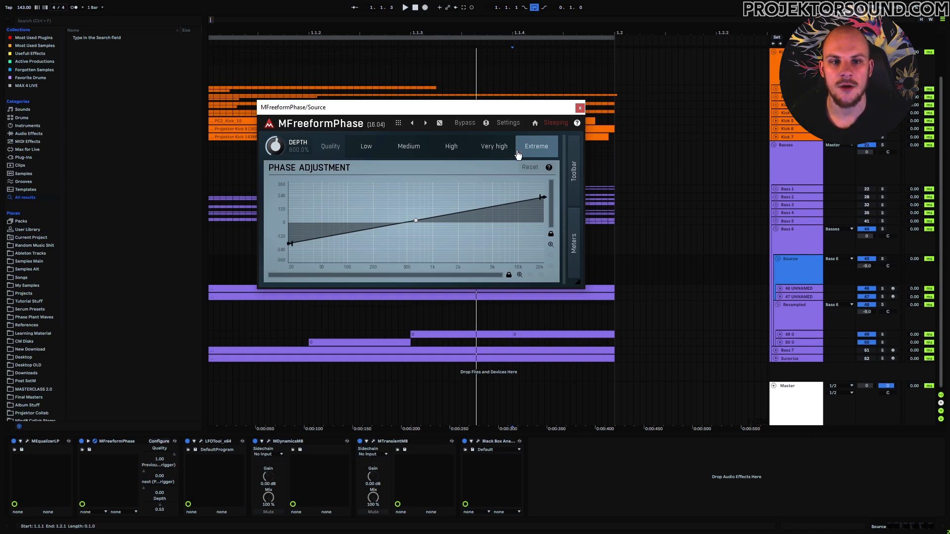
{"action": "left_click", "coordinate": [581, 109]}
{"action": "left_click", "coordinate": [39, 461]}
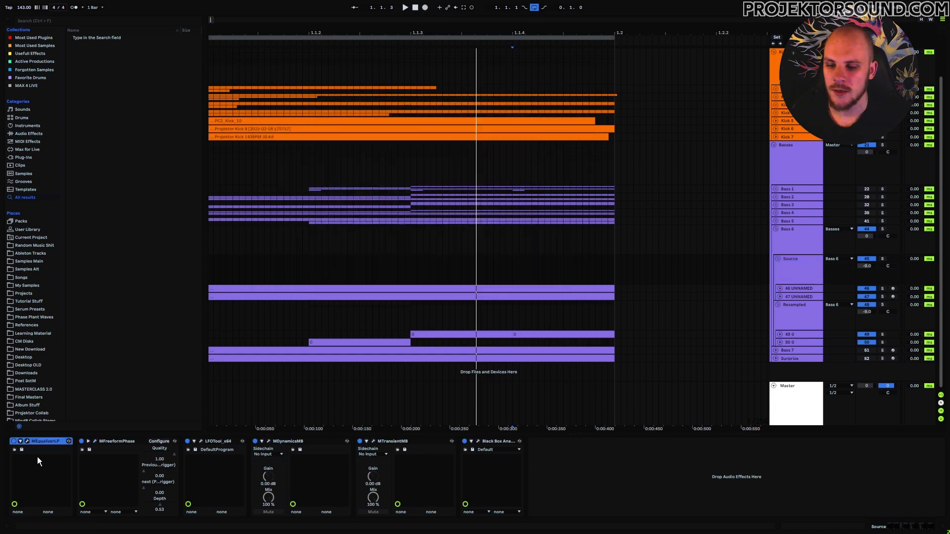
{"action": "left_click", "coordinate": [109, 442]}
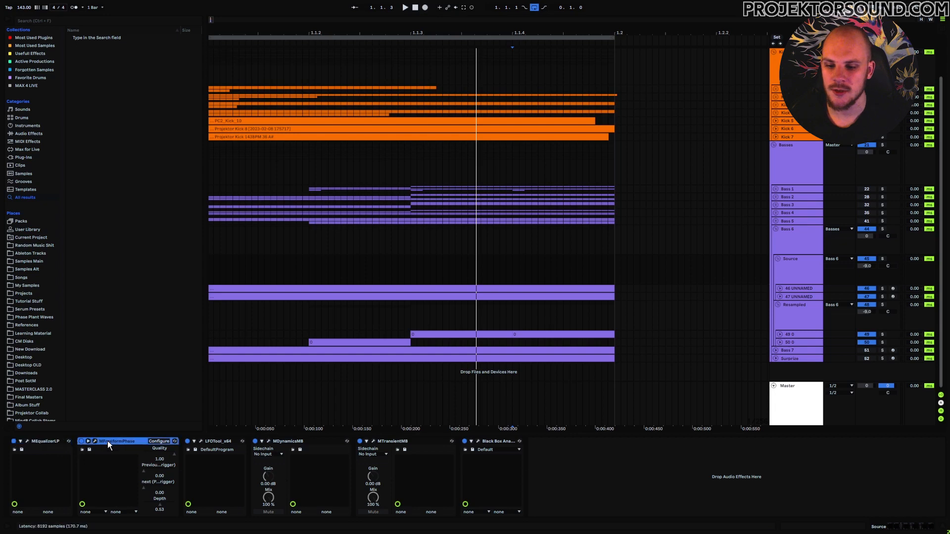
Step: Examine the Source group's LFOTool volume curve against the bass waveform during playback
{"action": "left_click", "coordinate": [201, 441]}
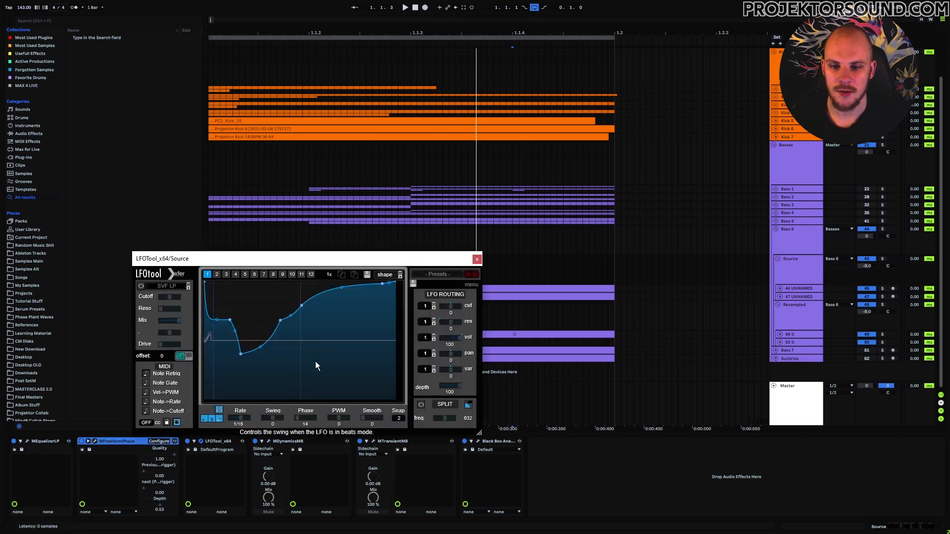
{"action": "left_click_drag", "start_coordinate": [304, 262], "coordinate": [438, 124]}
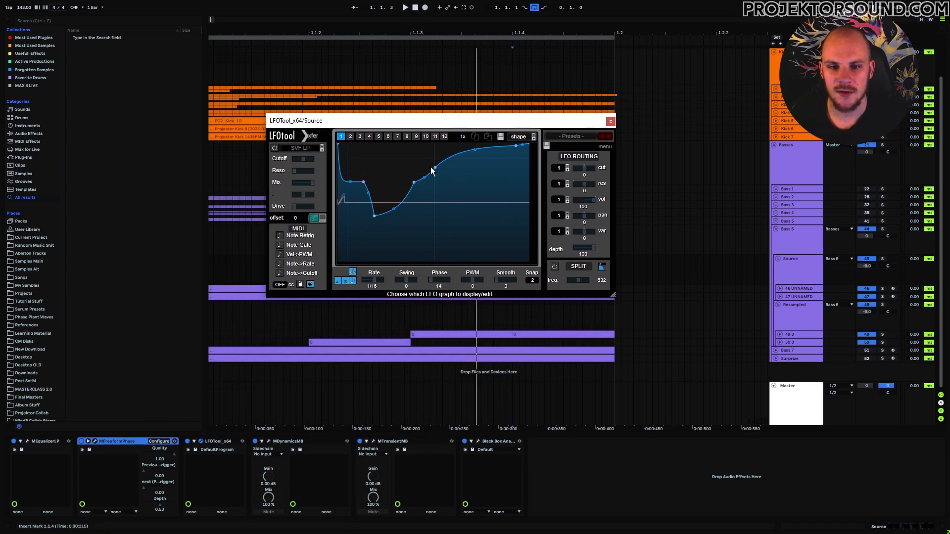
{"action": "key", "text": "space"}
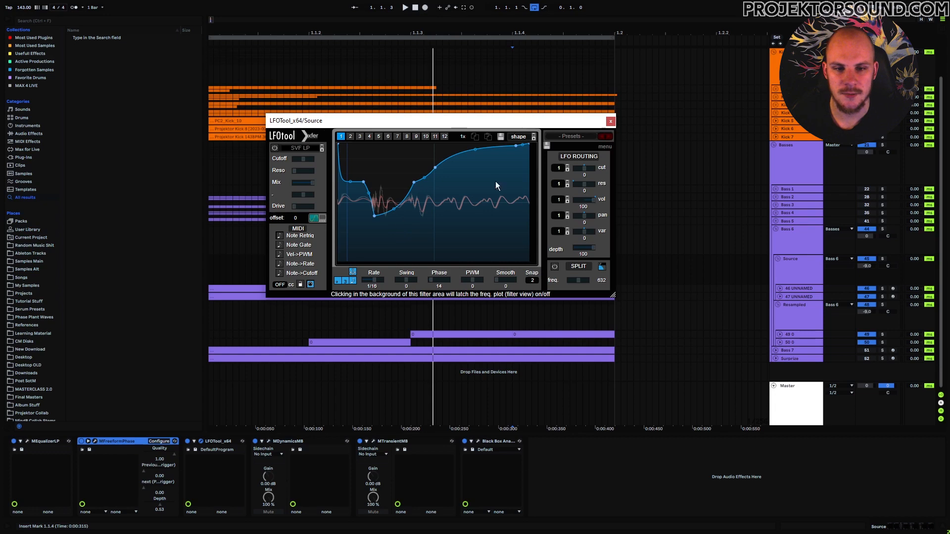
Step: Examine the Source group's MDynamicsMB, including Band 1's crossover types and compression settings, and close the plug-in
{"action": "left_click", "coordinate": [268, 441]}
{"action": "left_click_drag", "start_coordinate": [378, 112], "coordinate": [424, 57]}
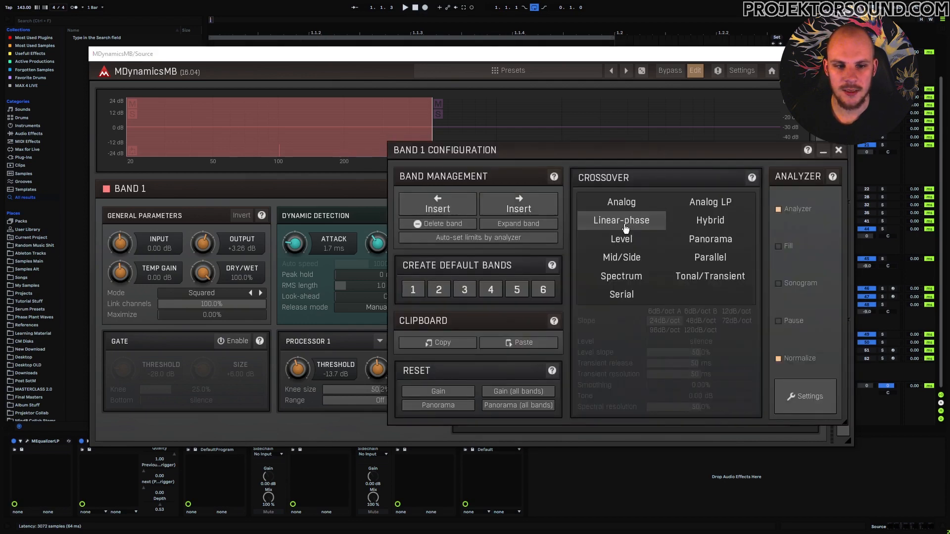
{"action": "left_click", "coordinate": [838, 150]}
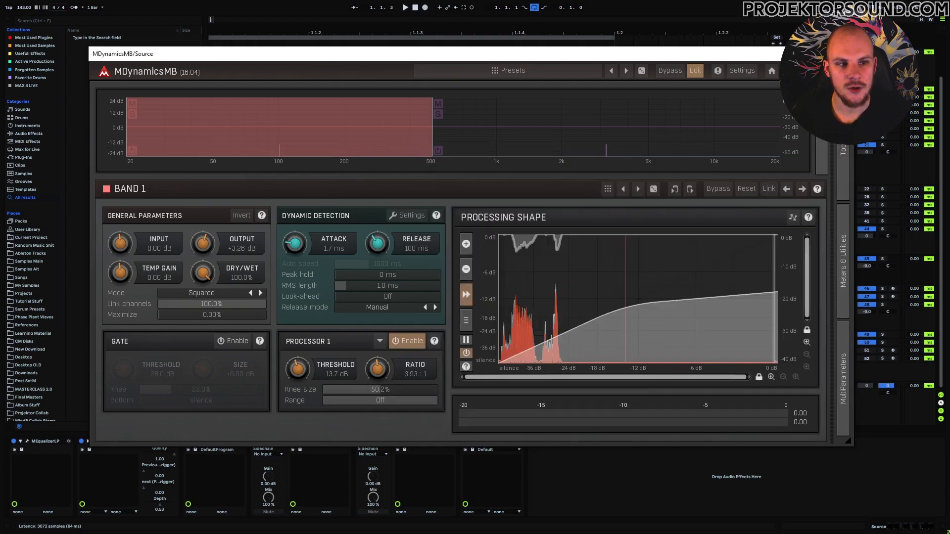
{"action": "left_click", "coordinate": [843, 54]}
Step: Review the Source group's MFreeformPhase curve again, close it, and look once more at MDynamicsMB's Band 1 processing shape
{"action": "left_click", "coordinate": [94, 440]}
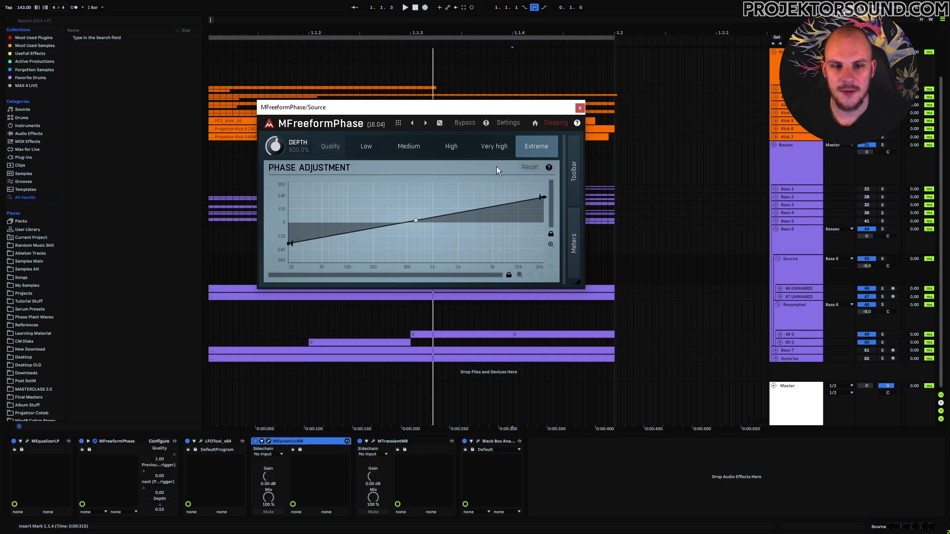
{"action": "left_click", "coordinate": [580, 108]}
{"action": "left_click", "coordinate": [268, 440]}
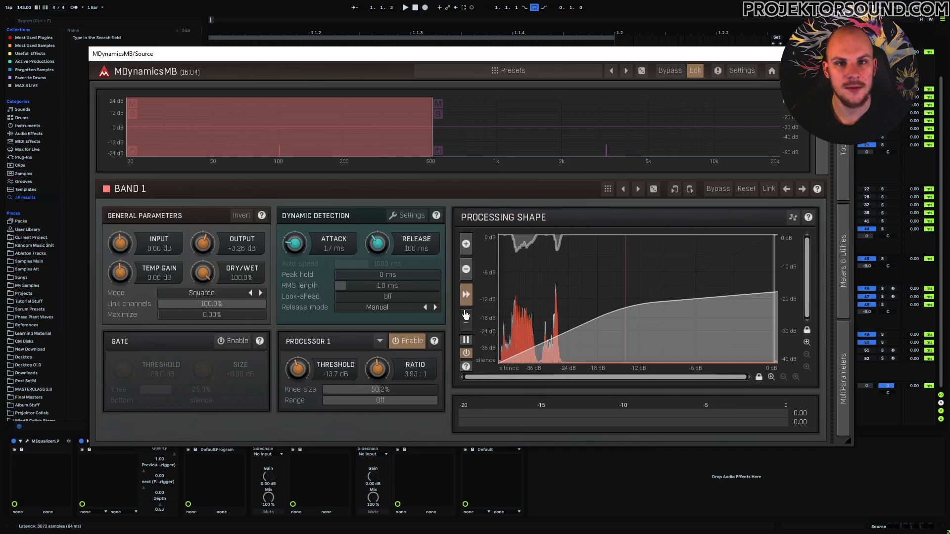
Step: Examine the Source group's MTransientMB settings and its Band 2 crossover configuration, and close the configuration window
{"action": "left_click", "coordinate": [372, 441]}
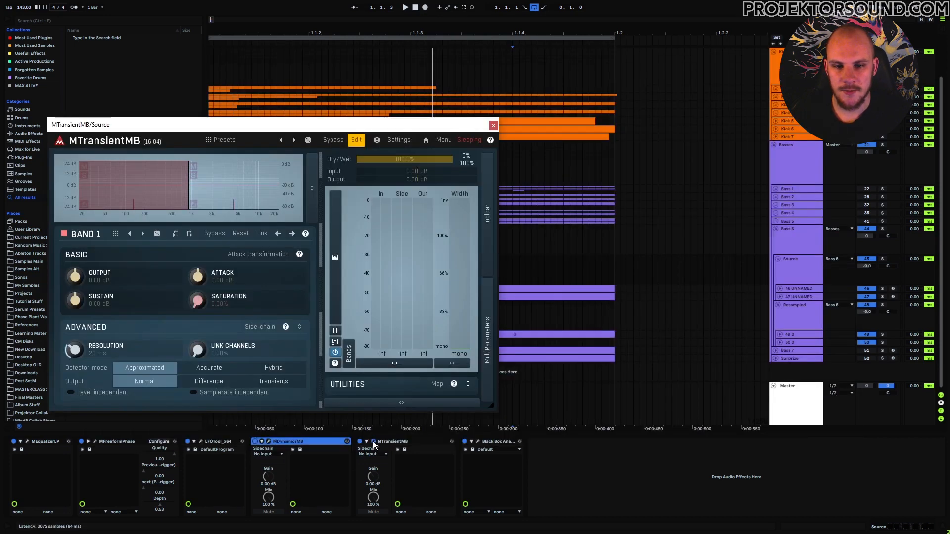
{"action": "right_click", "coordinate": [210, 195]}
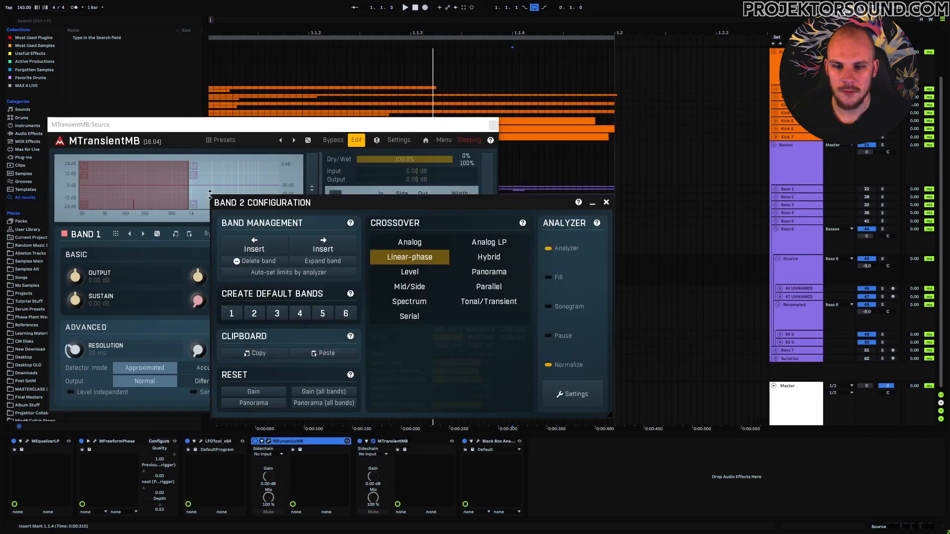
{"action": "left_click", "coordinate": [606, 202]}
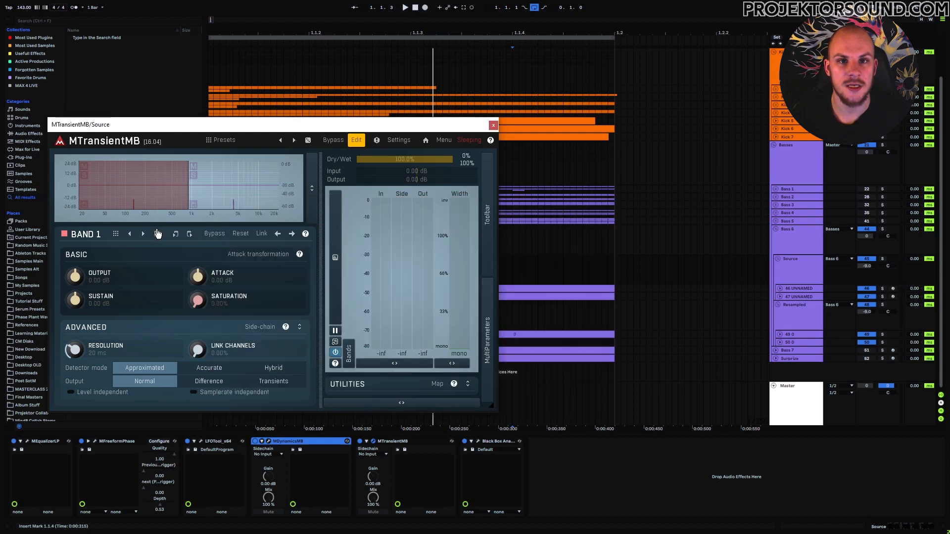
Step: Check the Bass 6 group's device chain and examine the oscillator A and filter settings in the 46 UNNAMED track's Serum
{"action": "left_click", "coordinate": [789, 239]}
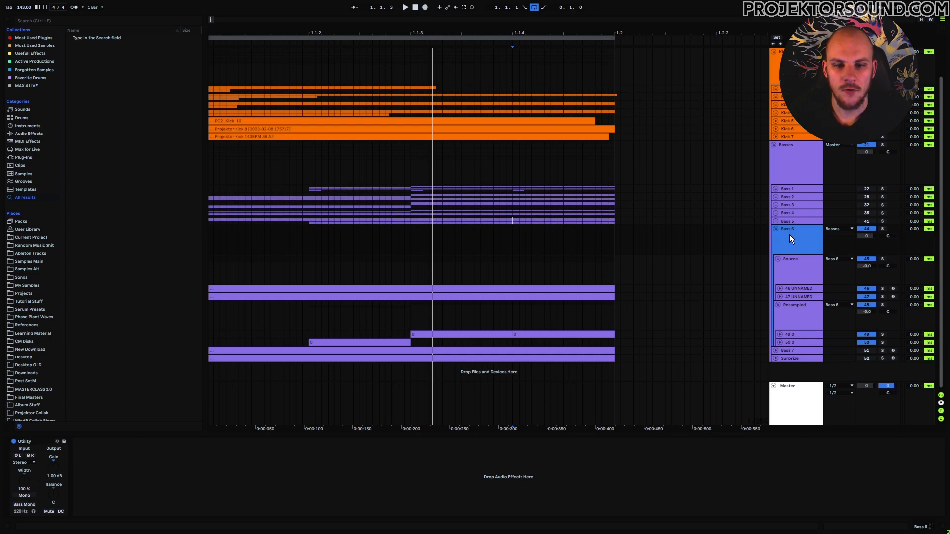
{"action": "left_click", "coordinate": [794, 288]}
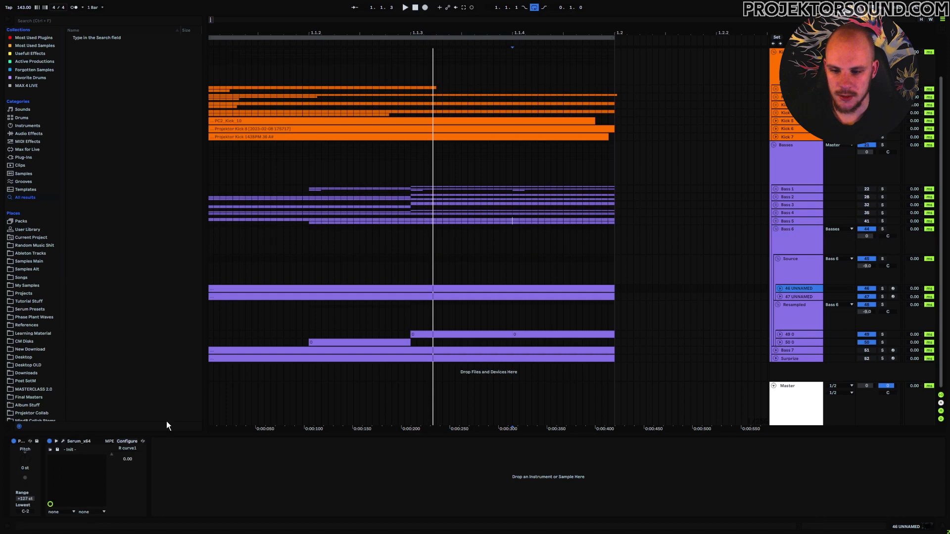
{"action": "left_click", "coordinate": [63, 440]}
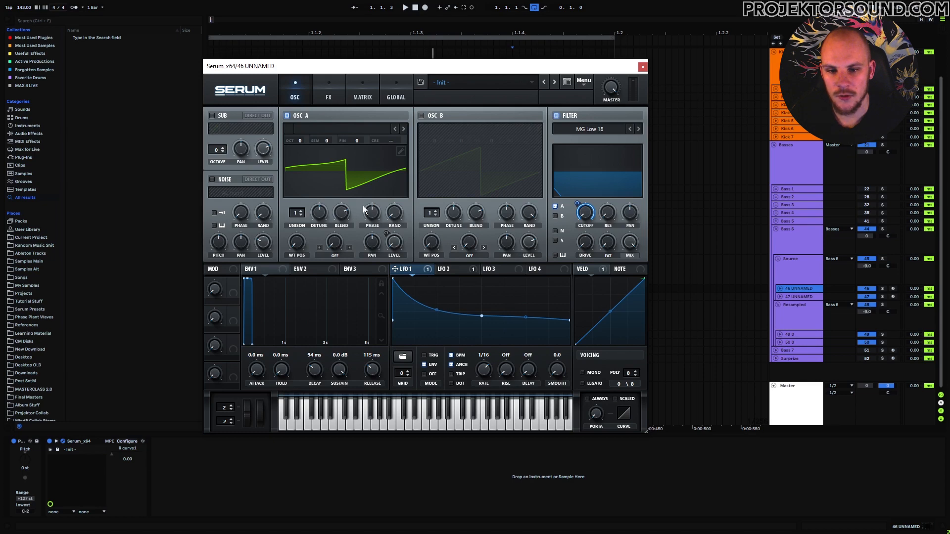
{"action": "left_click_drag", "start_coordinate": [373, 212], "coordinate": [372, 212]}
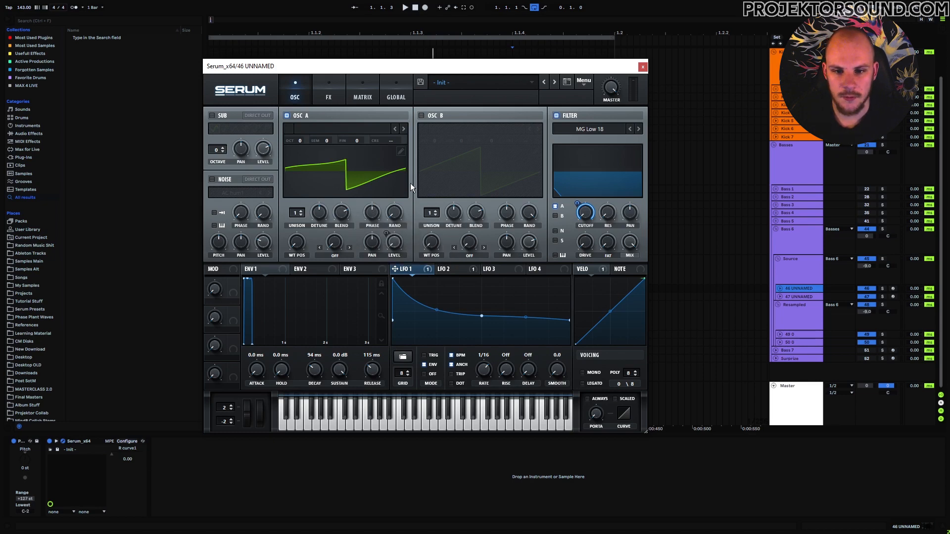
Step: Examine the harmonic amplitude and phase bins of the oscillator A wavetable in the 46 UNNAMED track's Serum
{"action": "left_click", "coordinate": [401, 152]}
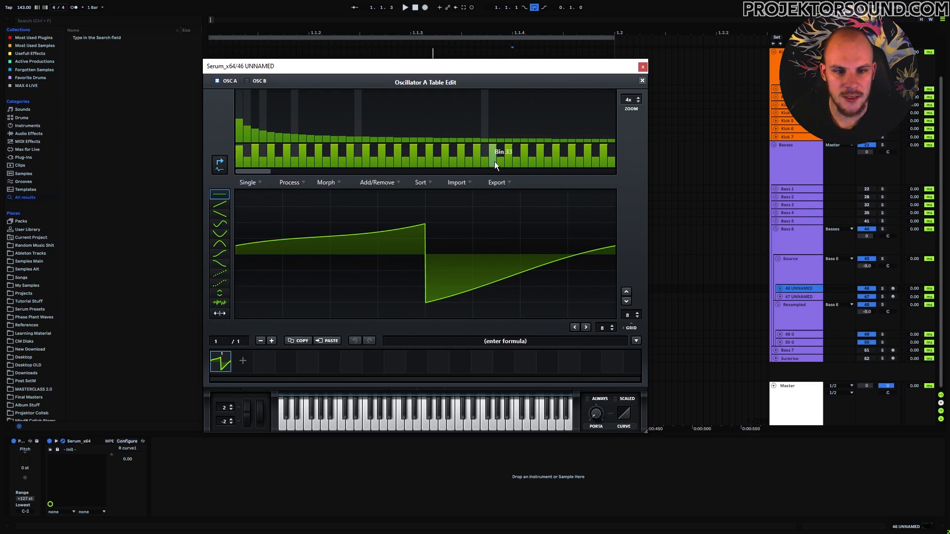
{"action": "left_click", "coordinate": [643, 81]}
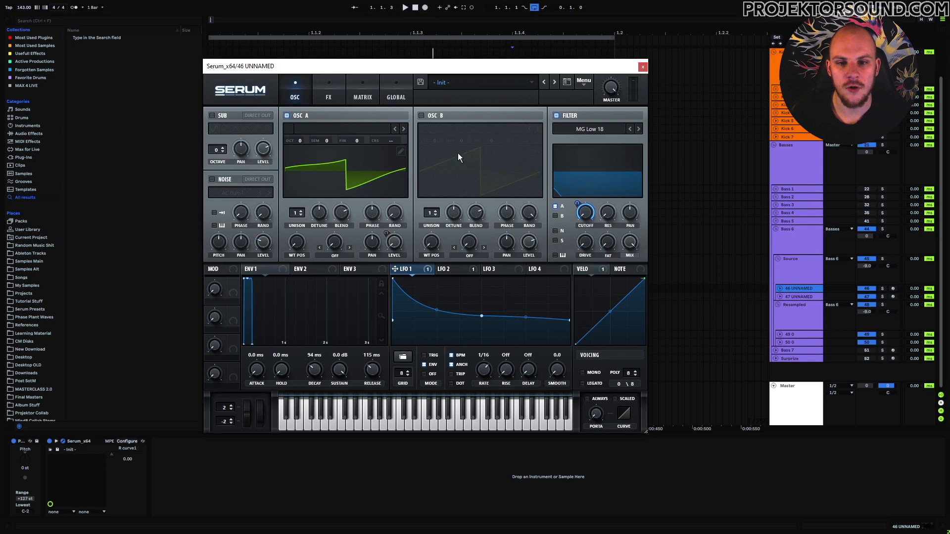
{"action": "left_click", "coordinate": [400, 152]}
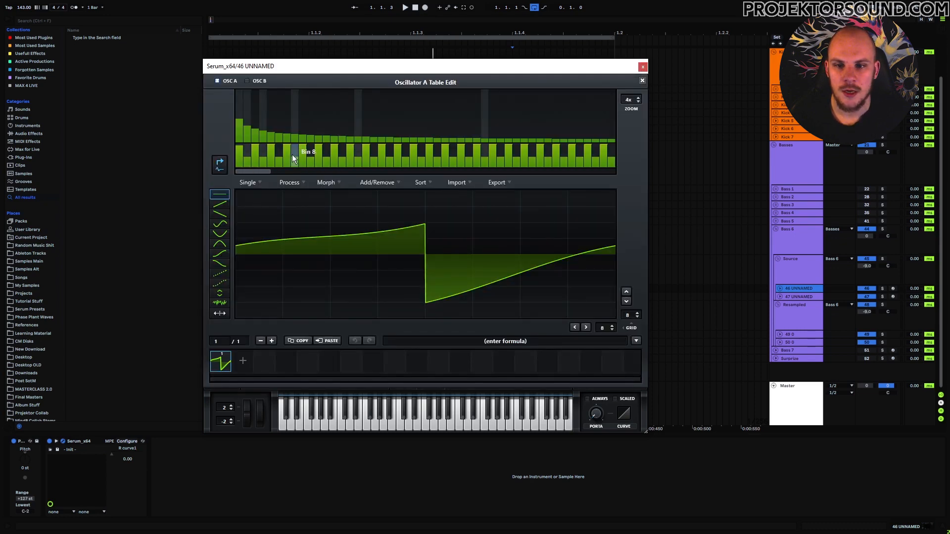
{"action": "left_click_drag", "start_coordinate": [287, 149], "coordinate": [372, 291]}
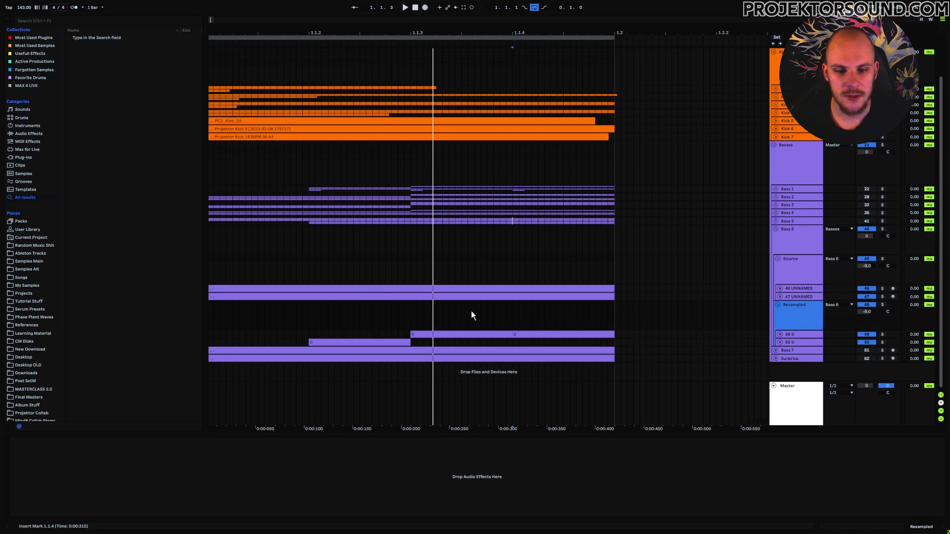
Step: Unfold the 49-0 track in the Resampled group and inspect the waveform of its audio clip between 1.1.3 and 1.1.4
{"action": "left_click", "coordinate": [780, 335]}
{"action": "left_click_drag", "start_coordinate": [409, 345], "coordinate": [509, 349]}
{"action": "scroll", "coordinate": [408, 344], "scroll_direction": "down", "scroll_amount": 2}
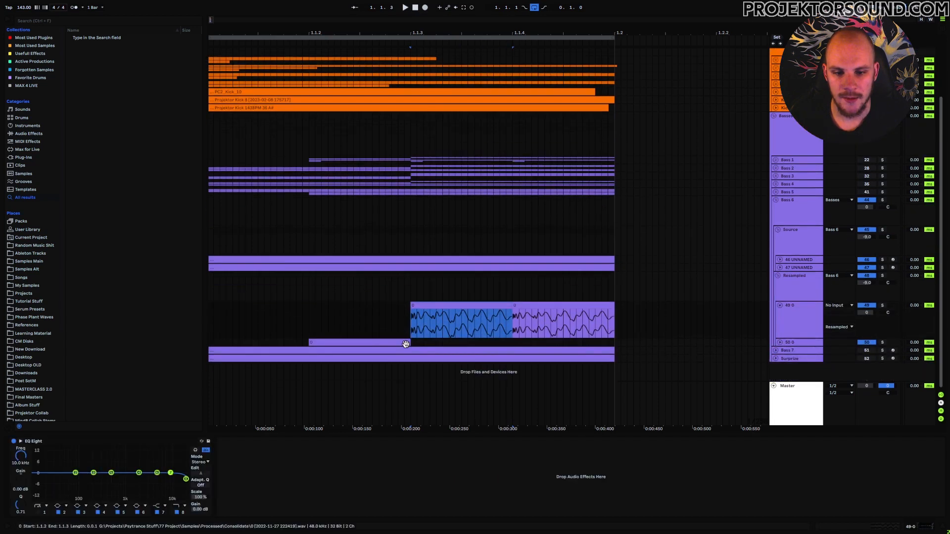
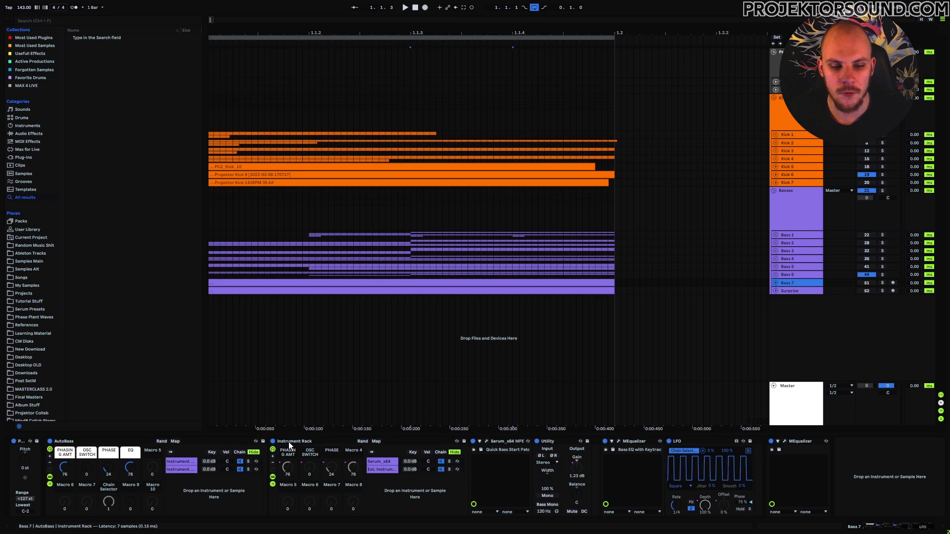
Step: Examine the oscillators, macros and LFO shape of Bass 7's Serum Quick Bass Start Patch, and close the synth
{"action": "left_click", "coordinate": [487, 441]}
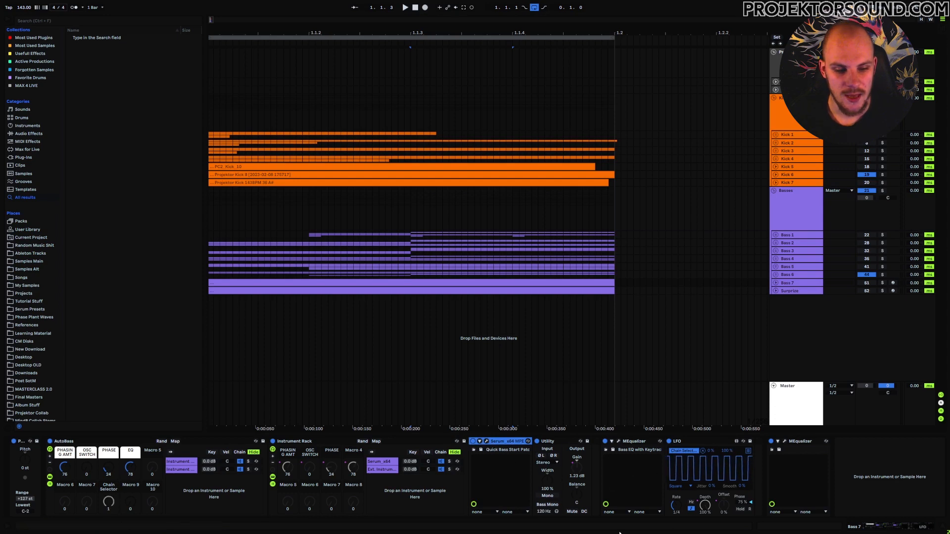
{"action": "left_click", "coordinate": [486, 442]}
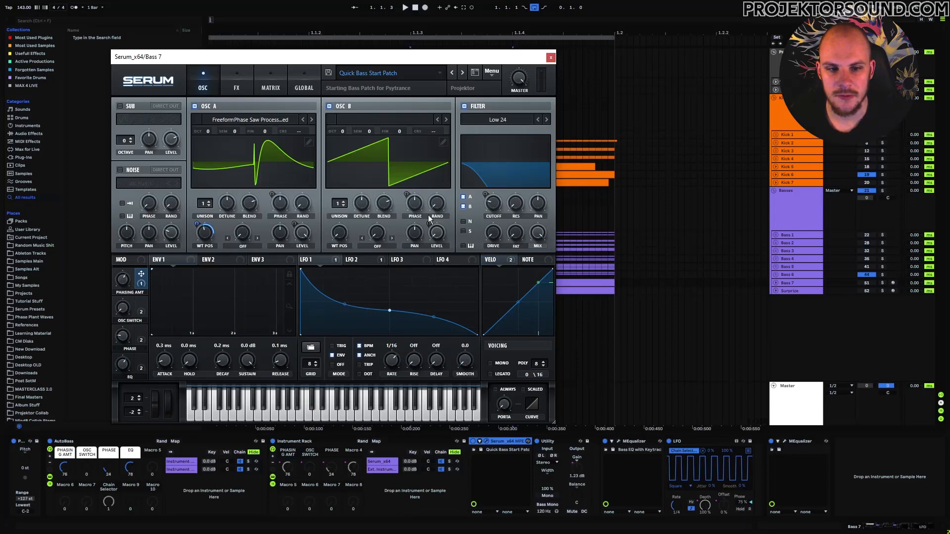
{"action": "left_click", "coordinate": [550, 57]}
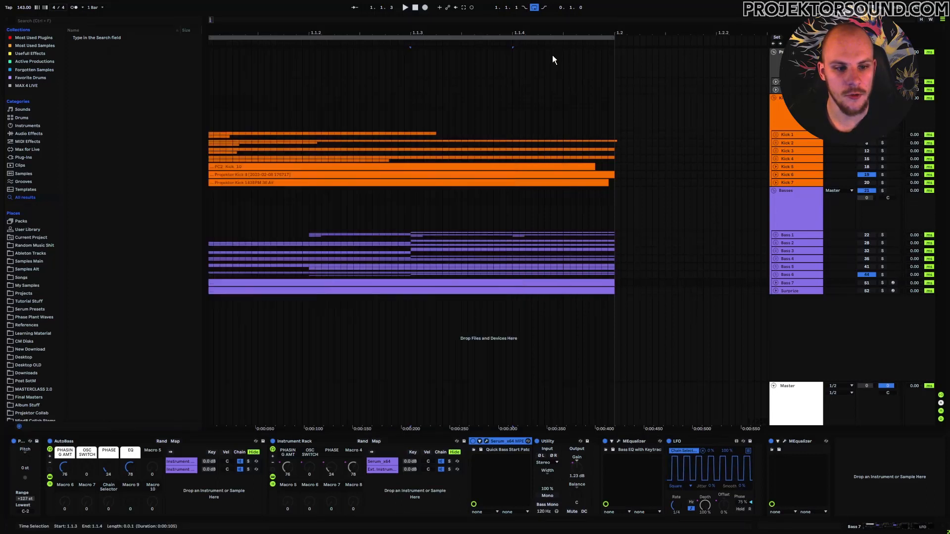
Step: Unfold the Bass 6 group and revisit the Source group's MFreeformPhase
{"action": "left_click", "coordinate": [790, 275]}
{"action": "left_click", "coordinate": [775, 275]}
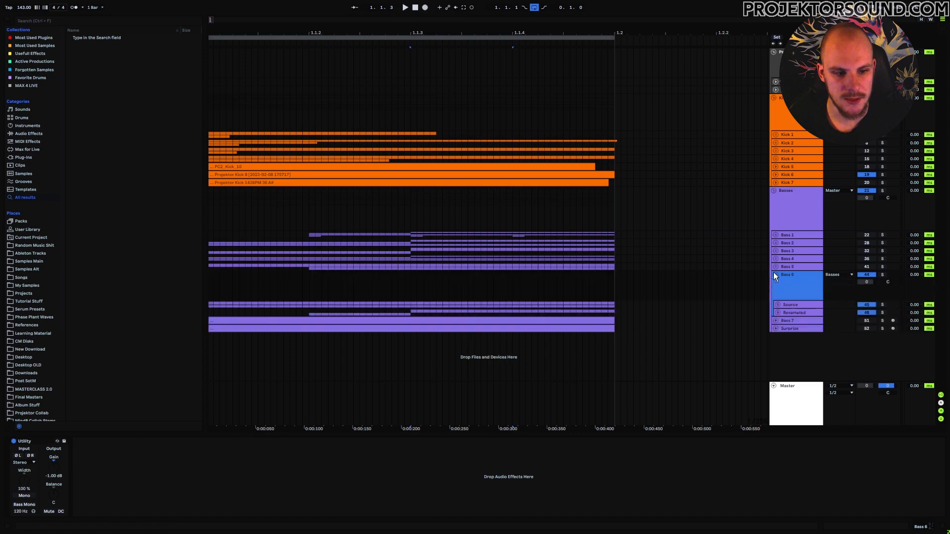
{"action": "left_click", "coordinate": [790, 304]}
{"action": "left_click", "coordinate": [94, 440]}
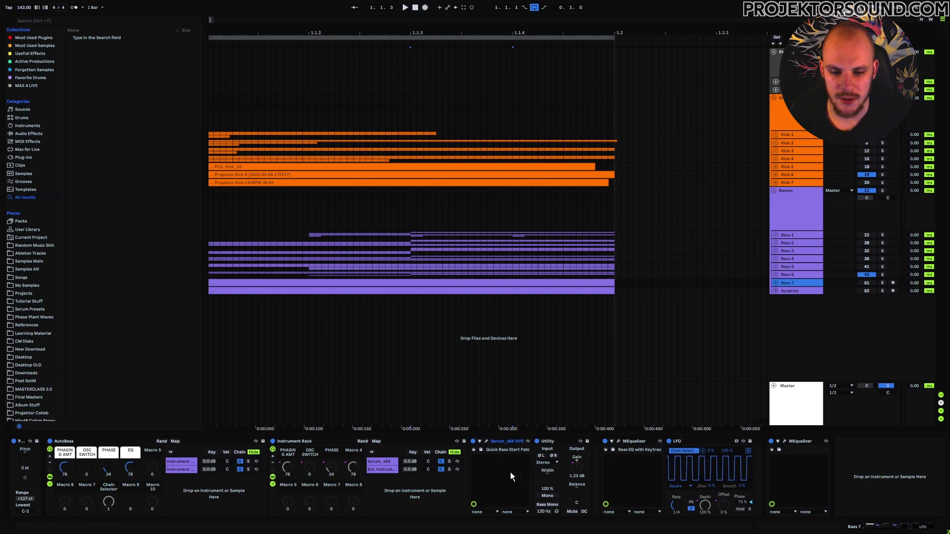
Step: Select the second AutoBass chain on Bass 7, examine its Serum's oscillator A wavetable and Process options, and close the wavetable editor
{"action": "left_click", "coordinate": [183, 469]}
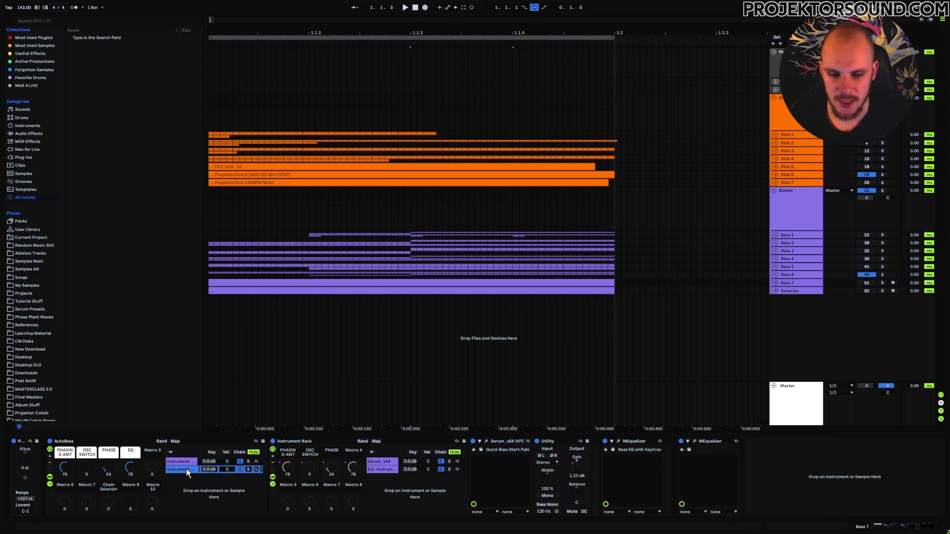
{"action": "left_click", "coordinate": [487, 441]}
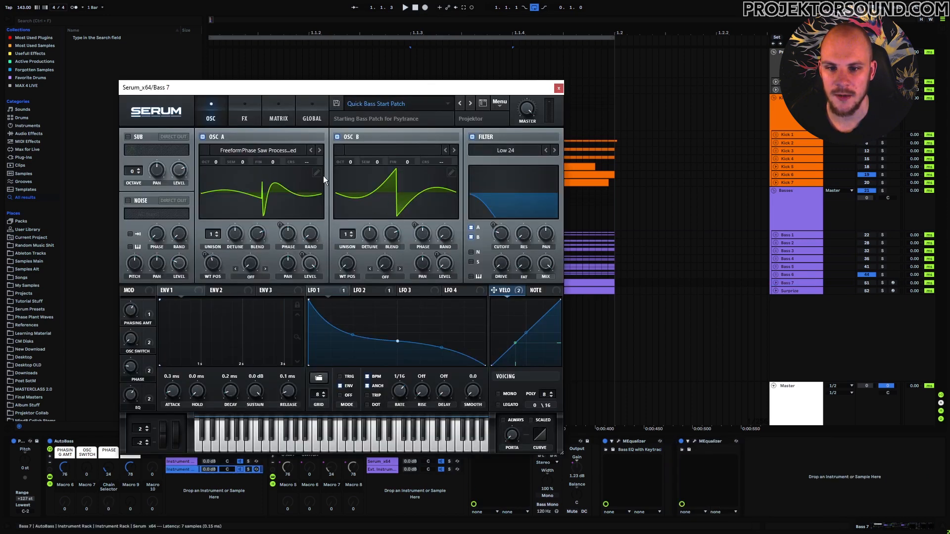
{"action": "left_click", "coordinate": [316, 172]}
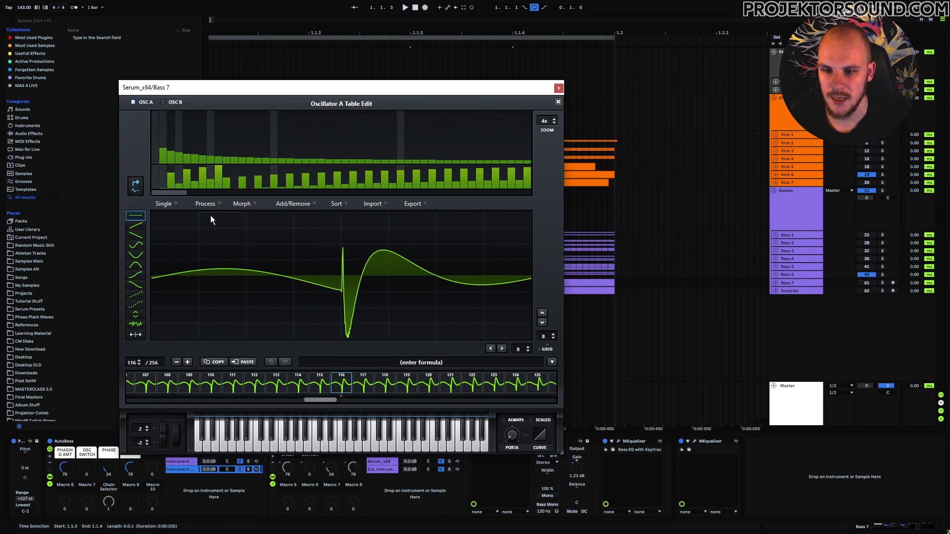
{"action": "left_click", "coordinate": [218, 204]}
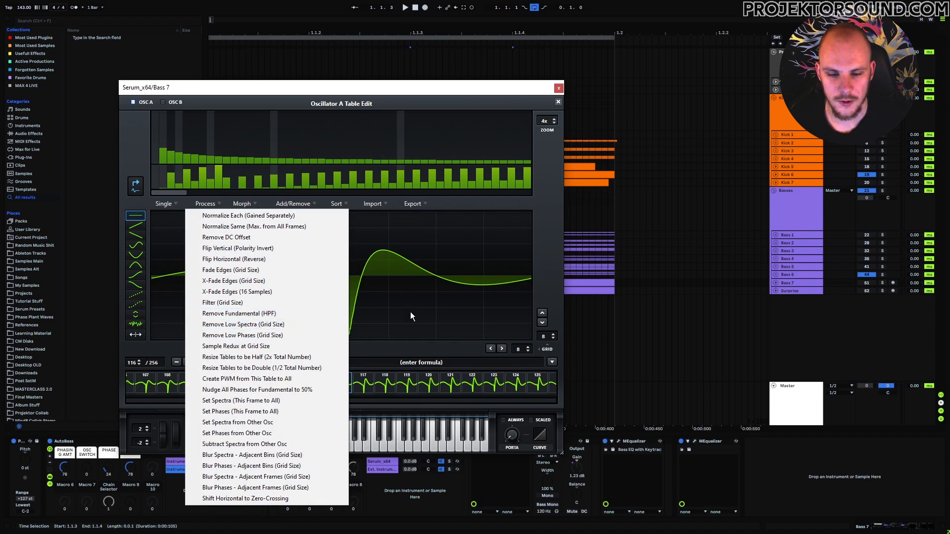
{"action": "left_click", "coordinate": [138, 138]}
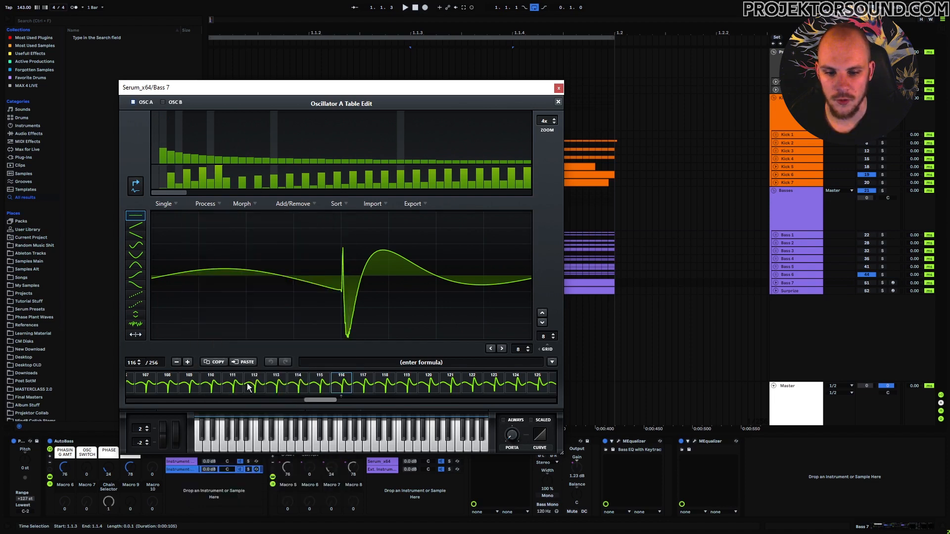
{"action": "left_click", "coordinate": [558, 101]}
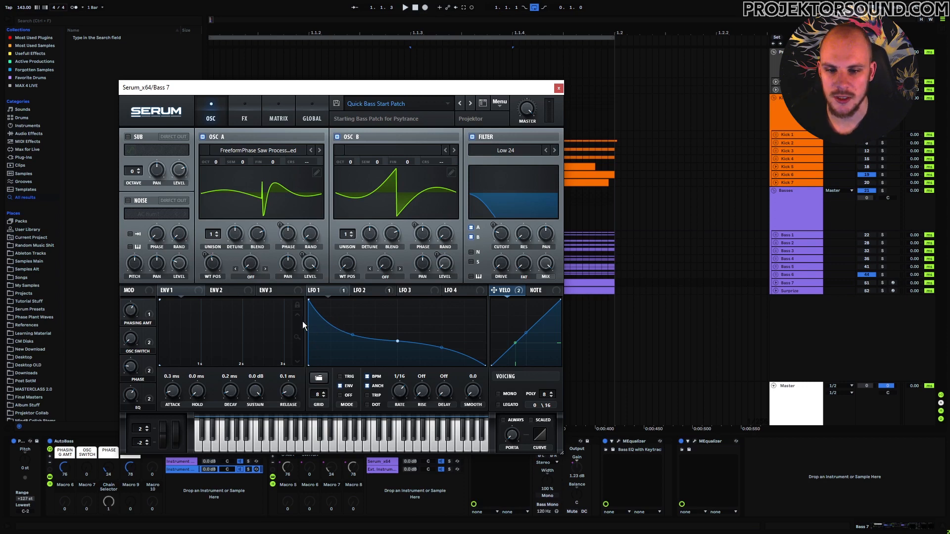
Step: Check the OSC SWITCH macro's modulation targets, examine the oscillator B wavetable, and close Bass 7's Serum
{"action": "left_click", "coordinate": [152, 335]}
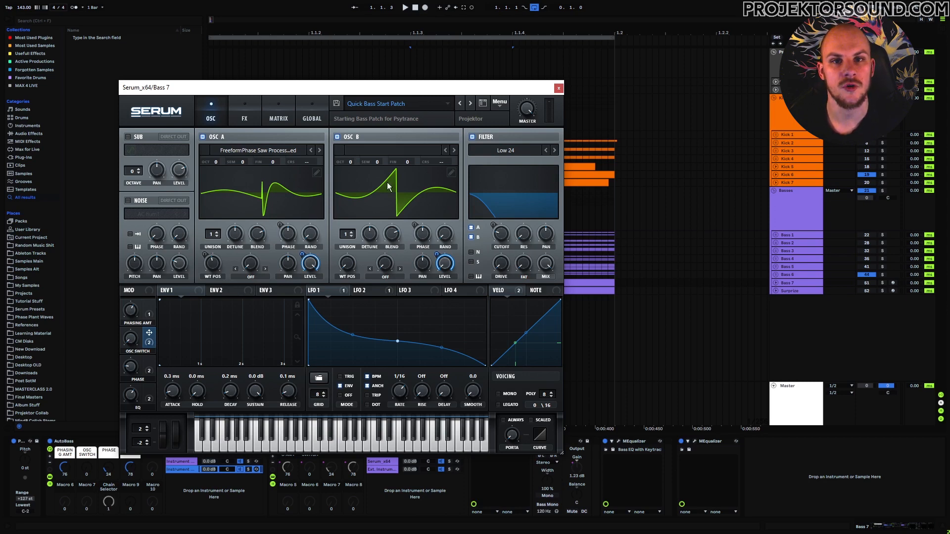
{"action": "left_click", "coordinate": [450, 173]}
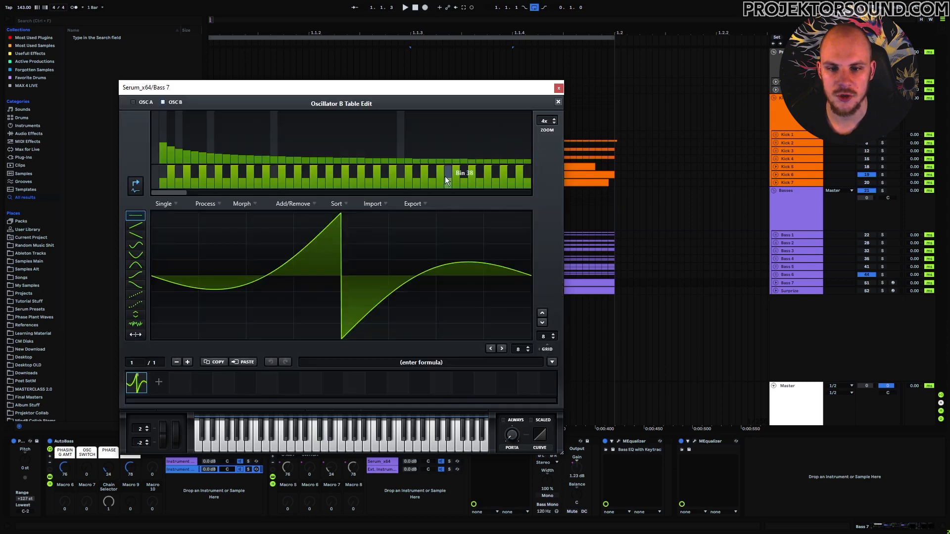
{"action": "left_click", "coordinate": [559, 88]}
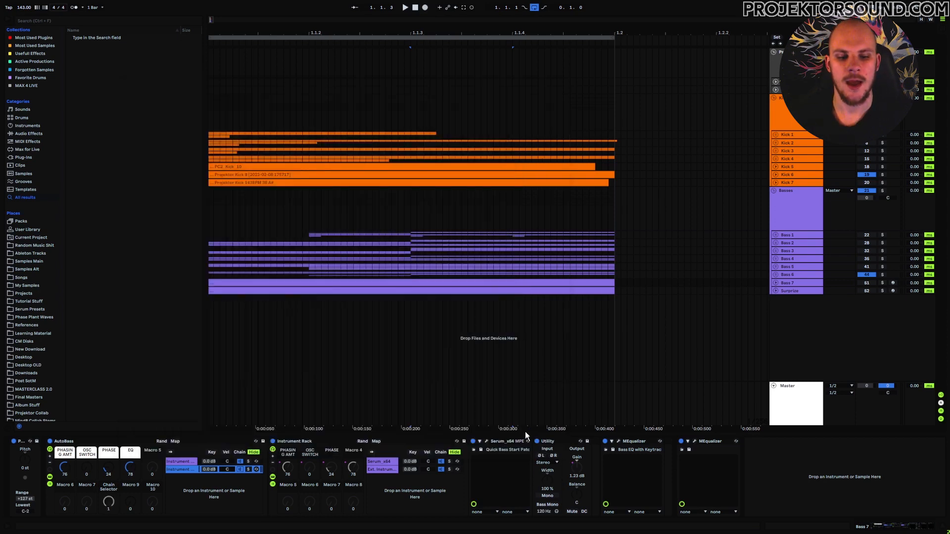
Step: Examine the Bass EQ with Keytrack curve in Bass 7's first MEqualizer, and close the equalizer
{"action": "left_click", "coordinate": [619, 441]}
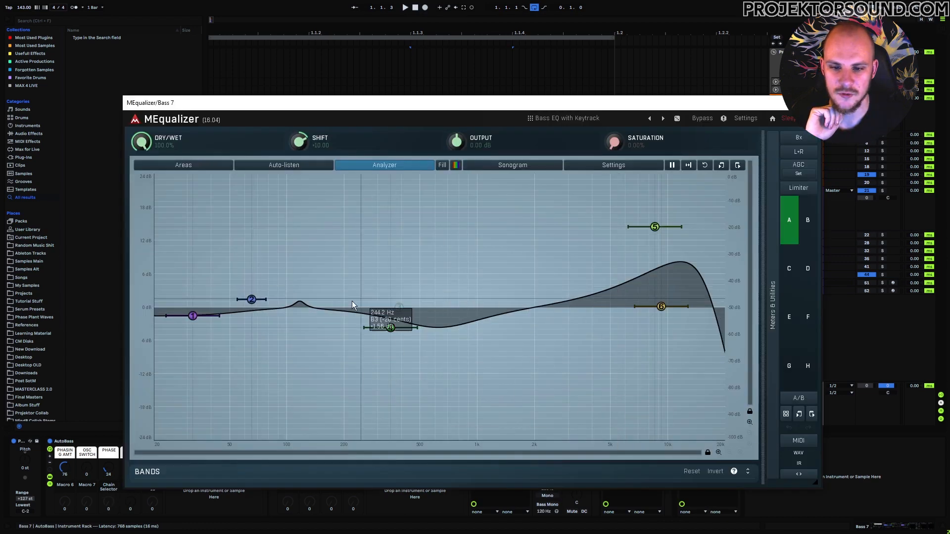
{"action": "left_click_drag", "start_coordinate": [252, 298], "coordinate": [251, 299]}
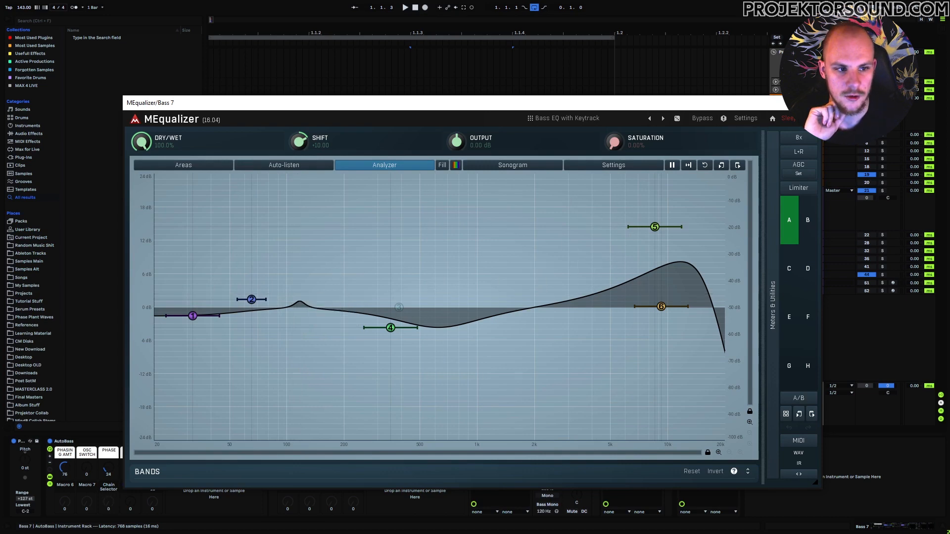
{"action": "left_click", "coordinate": [810, 103]}
Step: Compare the devices in the nested Instrument Rack's Serum and External Instrument chains on Bass 7, ending on the Serum chain
{"action": "left_click", "coordinate": [383, 470]}
{"action": "left_click", "coordinate": [386, 461]}
{"action": "left_click", "coordinate": [388, 468]}
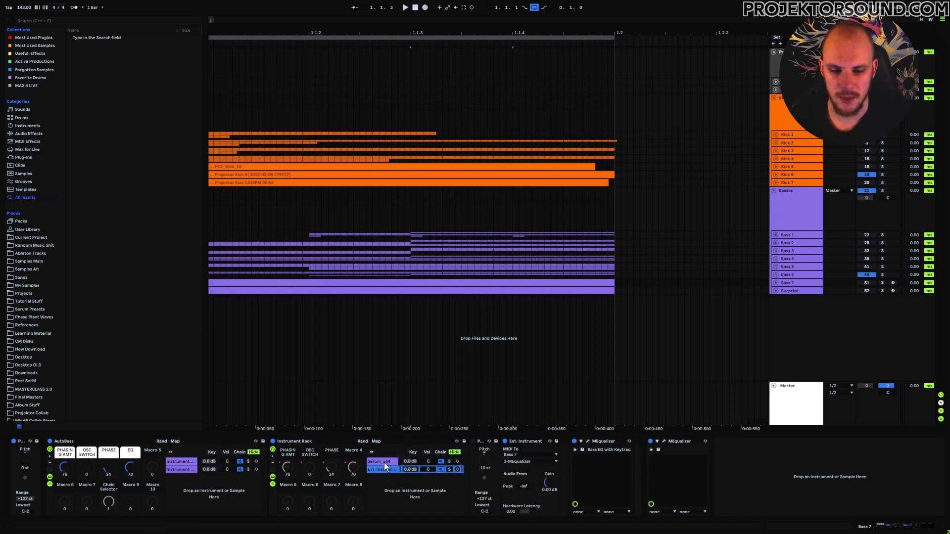
{"action": "left_click", "coordinate": [384, 463]}
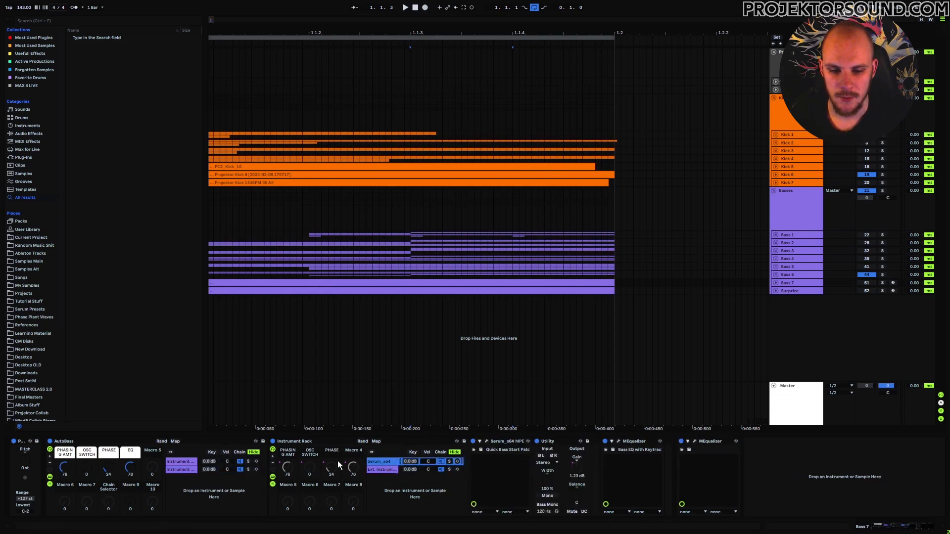
Step: Examine the nested rack's External Instrument chain on Bass 7 and the track's clip between 1.1.2 and 1.1.3, folding the track
{"action": "left_click", "coordinate": [384, 469]}
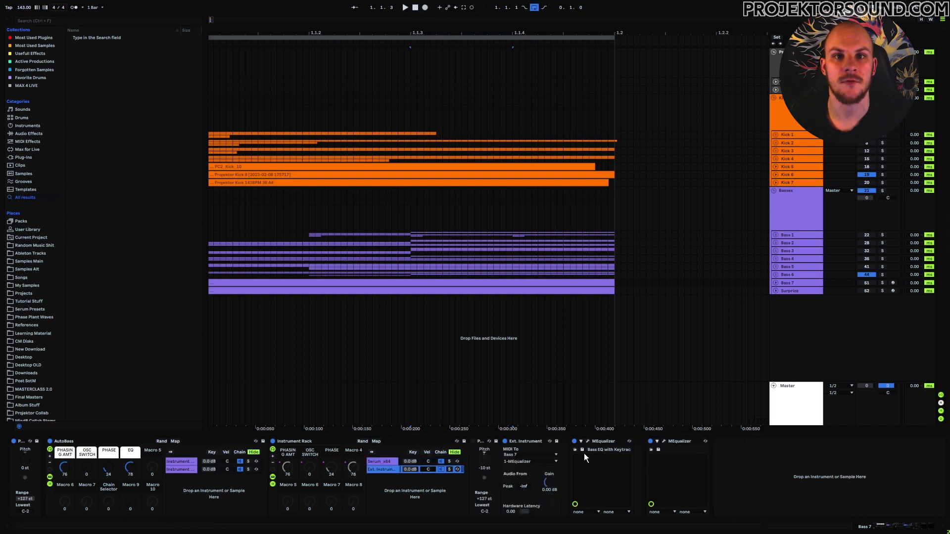
{"action": "left_click", "coordinate": [664, 441]}
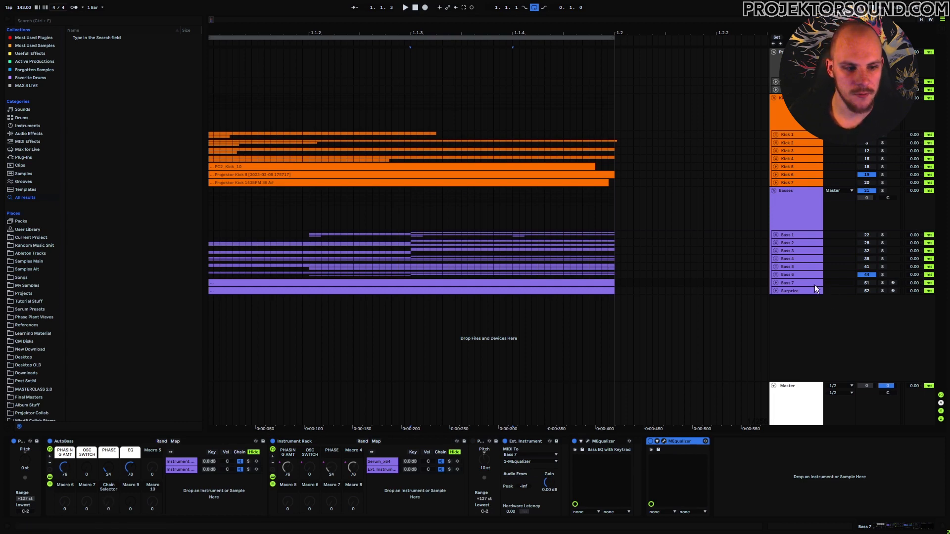
{"action": "left_click", "coordinate": [776, 283]}
{"action": "left_click_drag", "start_coordinate": [311, 301], "coordinate": [413, 305]}
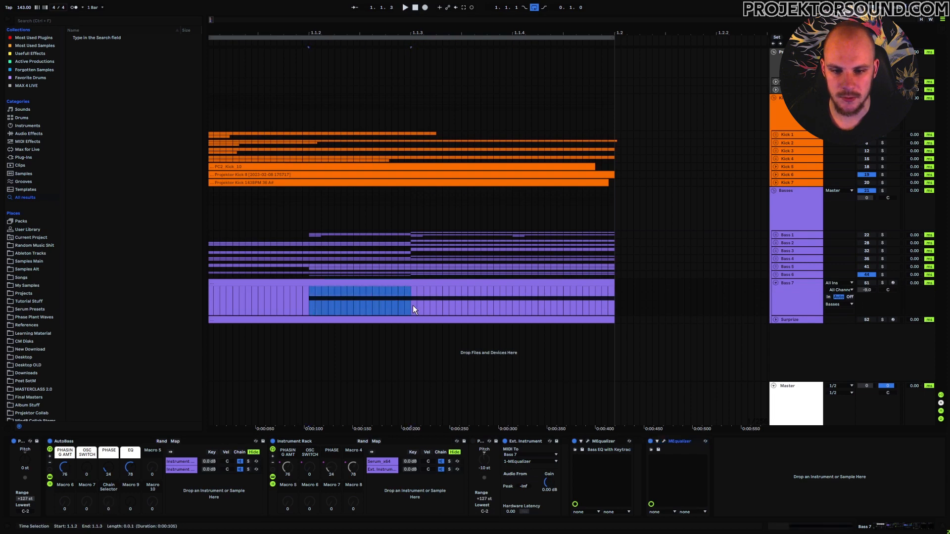
{"action": "left_click", "coordinate": [776, 284]}
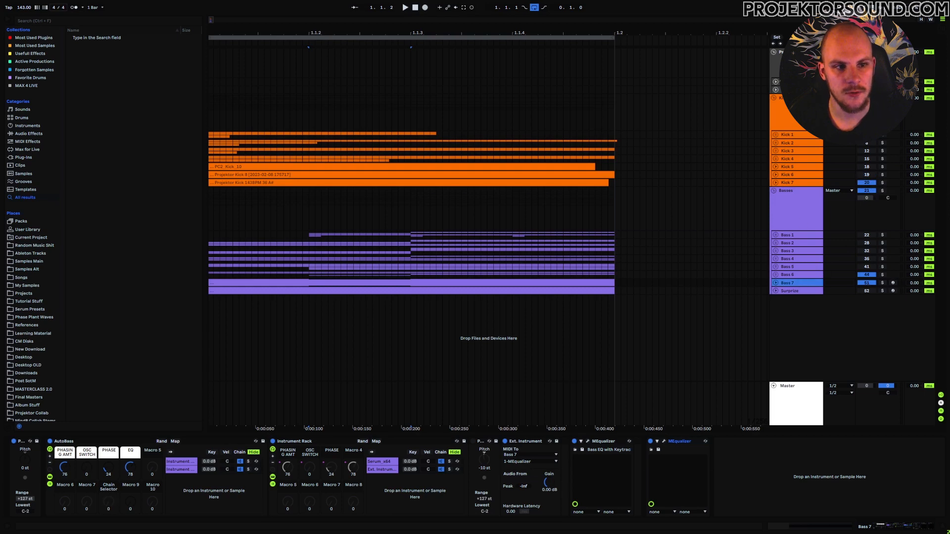
Step: Open Psyscope, deactivate Bass 6, and play Kick 7 with Bass 7 to capture their waveform
{"action": "left_click", "coordinate": [796, 65]}
{"action": "left_click", "coordinate": [27, 441]}
{"action": "left_click", "coordinate": [865, 275]}
{"action": "key", "text": "space"}
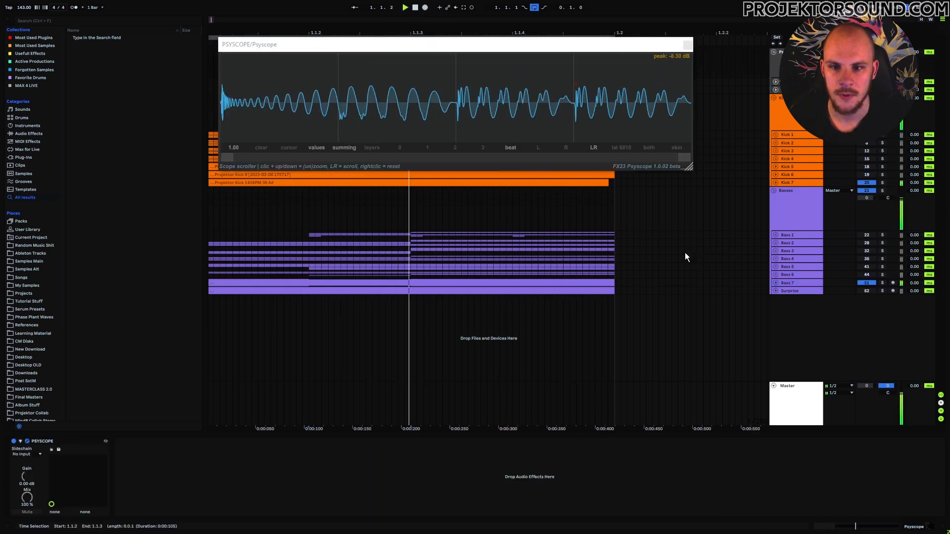
Step: Display the separate layers in Psyscope and zoom in on the kick's attack
{"action": "mouse_move", "coordinate": [455, 105]}
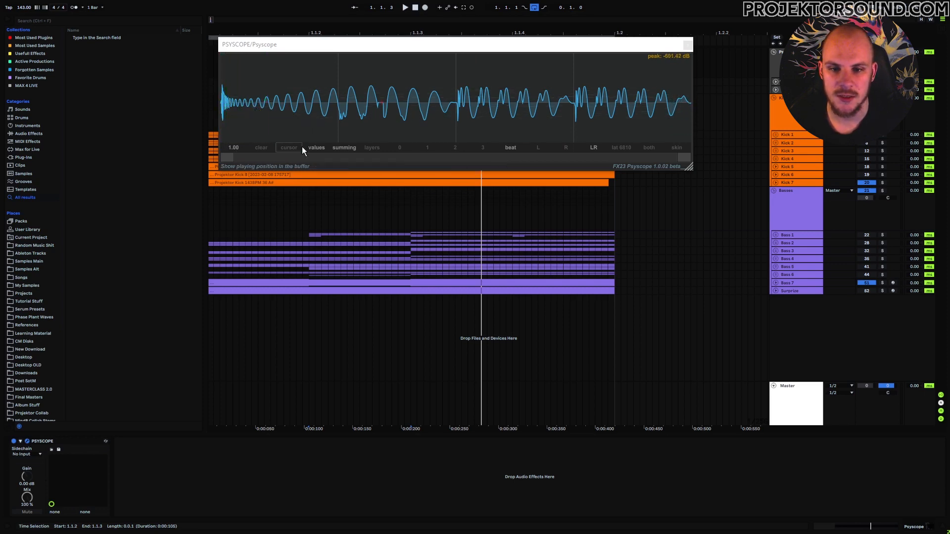
{"action": "left_click", "coordinate": [372, 150]}
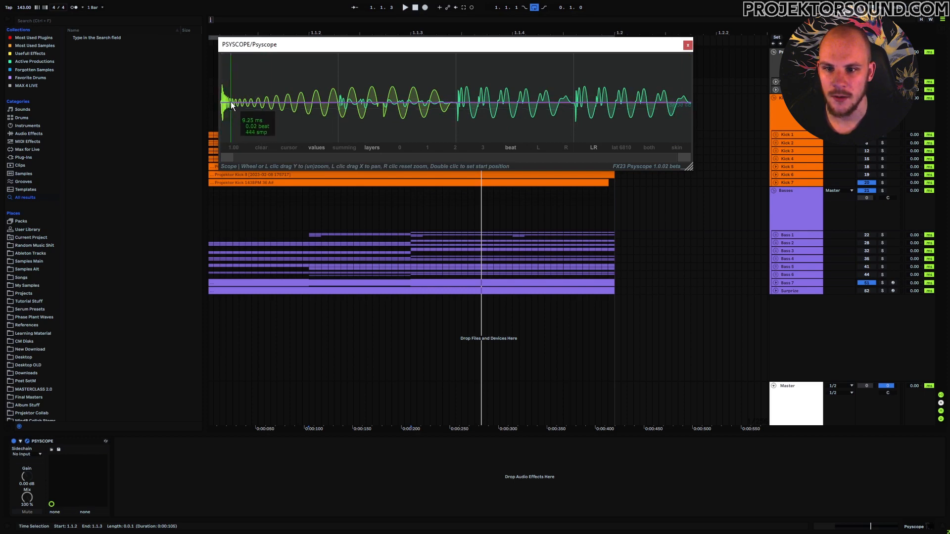
{"action": "scroll", "coordinate": [320, 126], "scroll_direction": "up", "scroll_amount": 5}
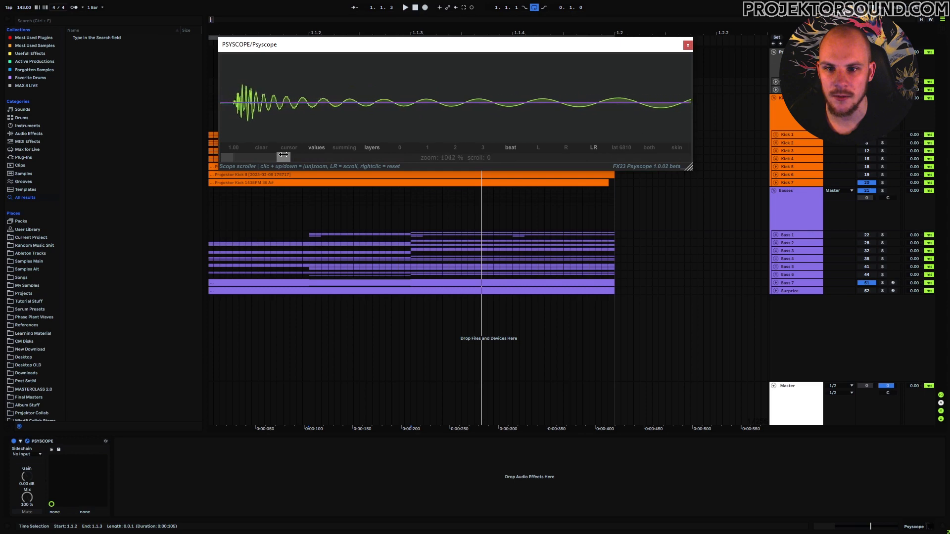
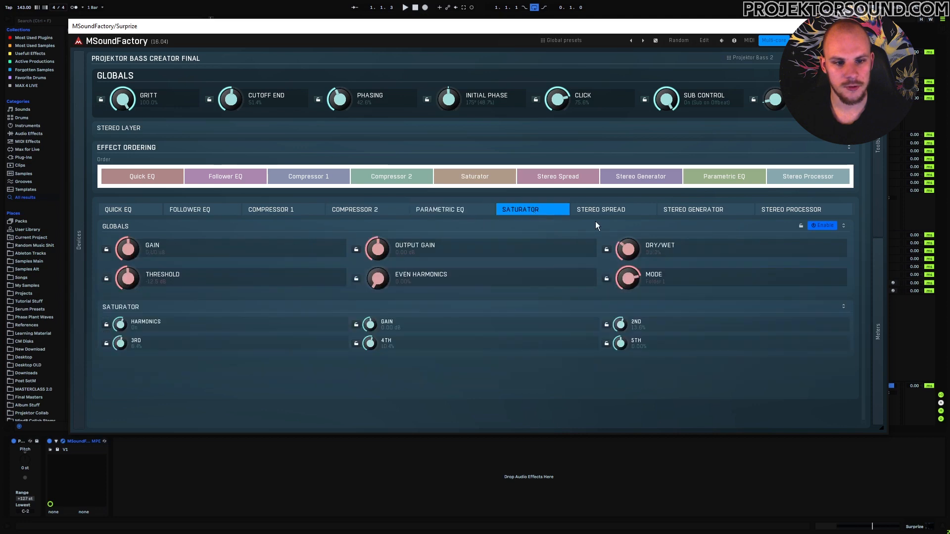
Step: Look through the Stereo Generator, Stereo Spread, Stereo Processor and Quick EQ settings in the Surprise track's MSoundFactory
{"action": "left_click", "coordinate": [732, 213]}
{"action": "left_click", "coordinate": [619, 212]}
{"action": "left_click", "coordinate": [731, 209]}
{"action": "left_click", "coordinate": [786, 211]}
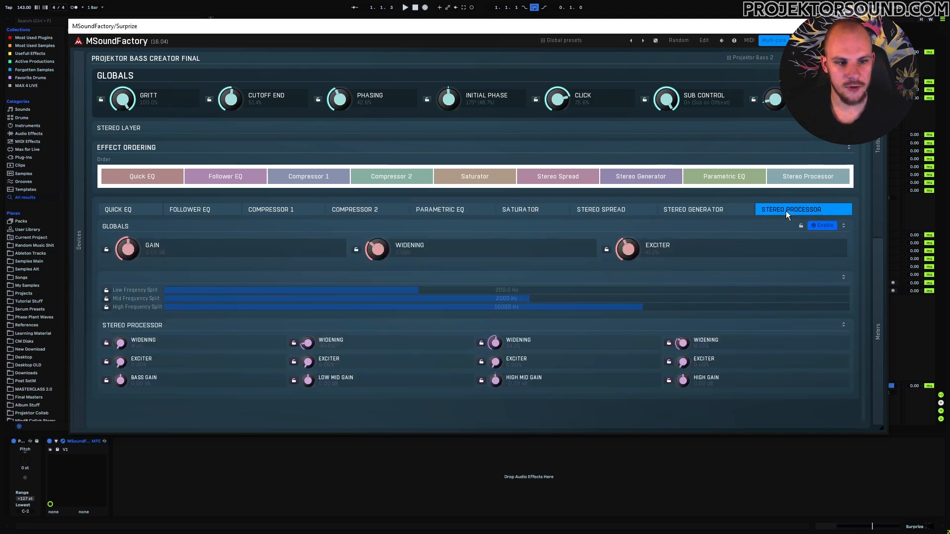
{"action": "left_click", "coordinate": [577, 212]}
{"action": "left_click", "coordinate": [119, 213]}
Step: Try Follower EQ ahead of Quick EQ in MSoundFactory's effect order, and restore the original order
{"action": "left_click_drag", "start_coordinate": [243, 177], "coordinate": [146, 185]}
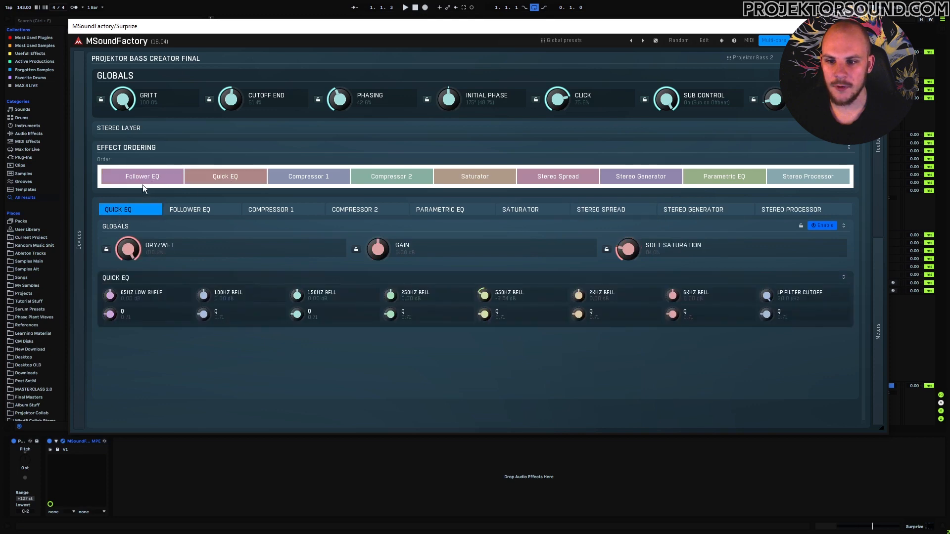
{"action": "mouse_move", "coordinate": [230, 179]}
{"action": "left_mouse_down"}
{"action": "mouse_move", "coordinate": [381, 177]}
{"action": "mouse_move", "coordinate": [235, 177]}
{"action": "left_mouse_up"}
{"action": "left_click_drag", "start_coordinate": [132, 177], "coordinate": [221, 178]}
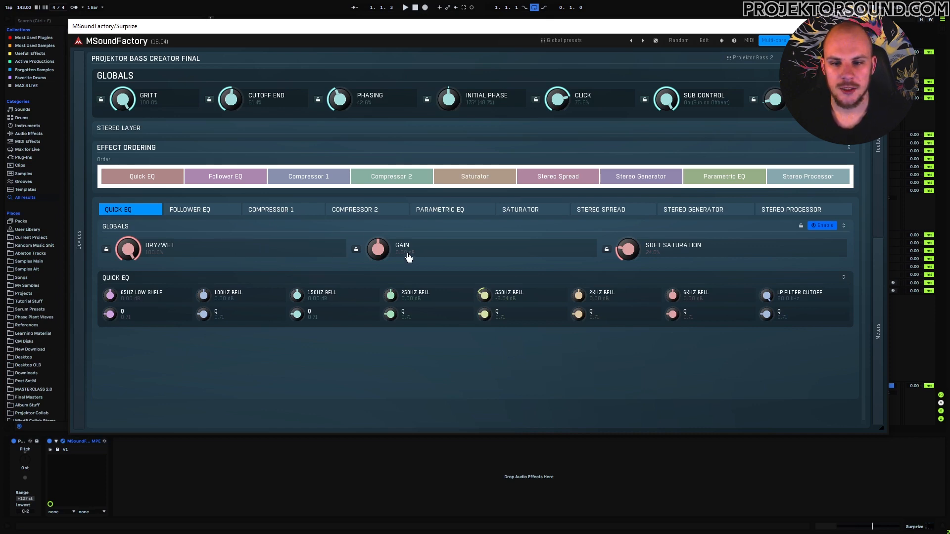
Step: Review each effect's controls from Follower EQ through Stereo Processor, and return to the Quick EQ settings
{"action": "left_click", "coordinate": [203, 212]}
{"action": "left_click", "coordinate": [269, 212]}
{"action": "left_click", "coordinate": [378, 213]}
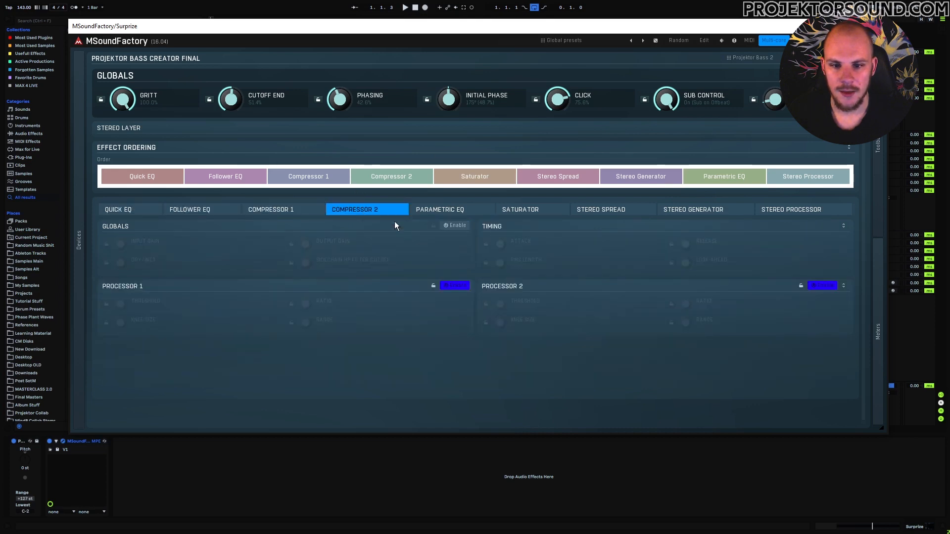
{"action": "left_click", "coordinate": [456, 212]}
{"action": "left_click", "coordinate": [530, 209]}
{"action": "left_click", "coordinate": [606, 210]}
{"action": "left_click", "coordinate": [705, 212]}
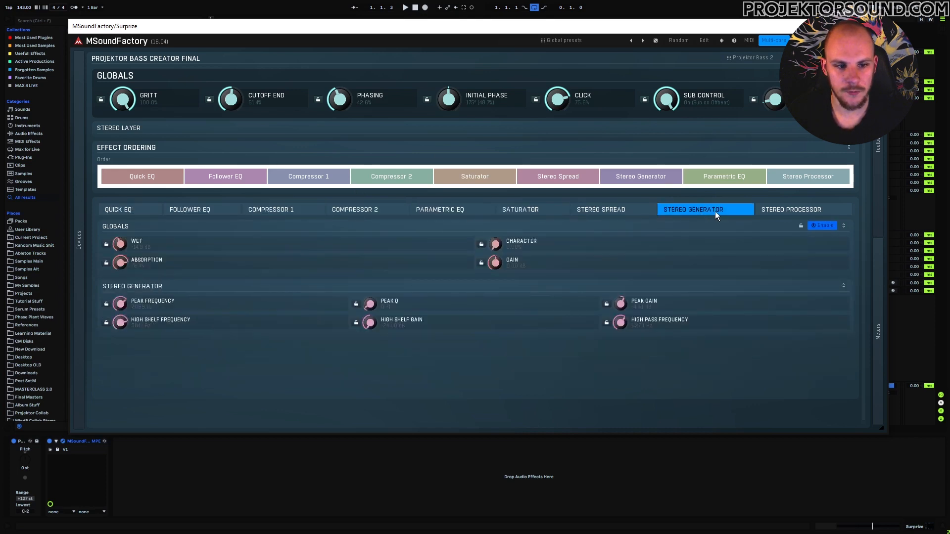
{"action": "left_click", "coordinate": [781, 213]}
{"action": "left_click", "coordinate": [153, 208]}
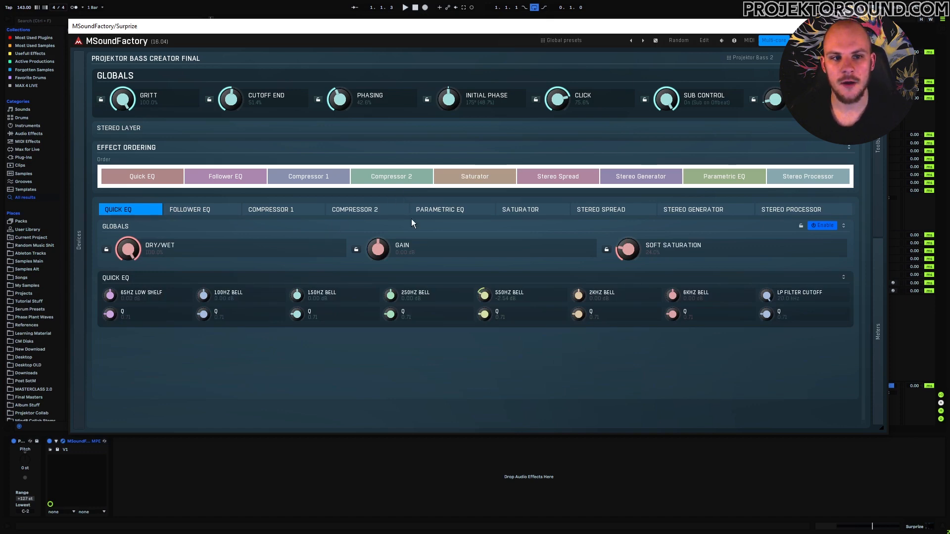
Step: Open MSoundFactory's edit view and compare the two 256-wave wavetable modules in the generator
{"action": "left_click", "coordinate": [704, 41]}
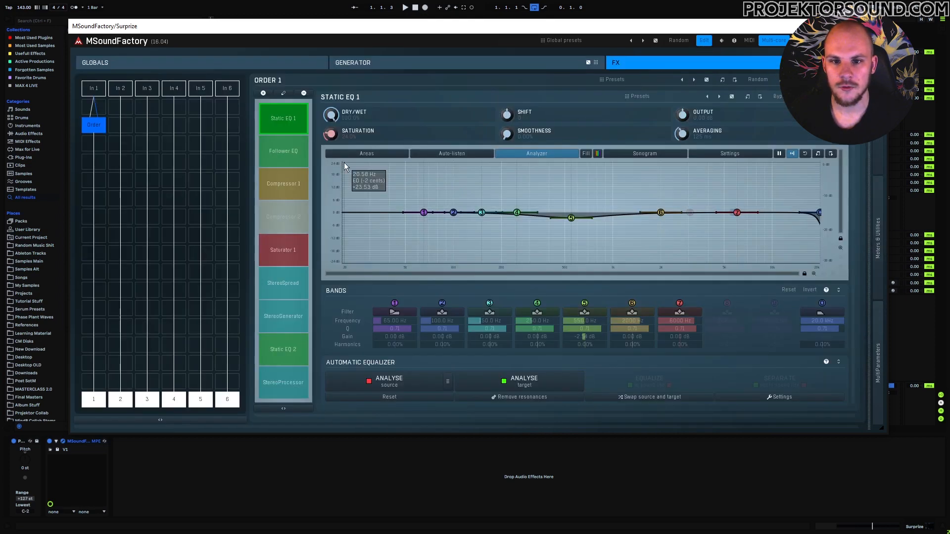
{"action": "left_click", "coordinate": [360, 64]}
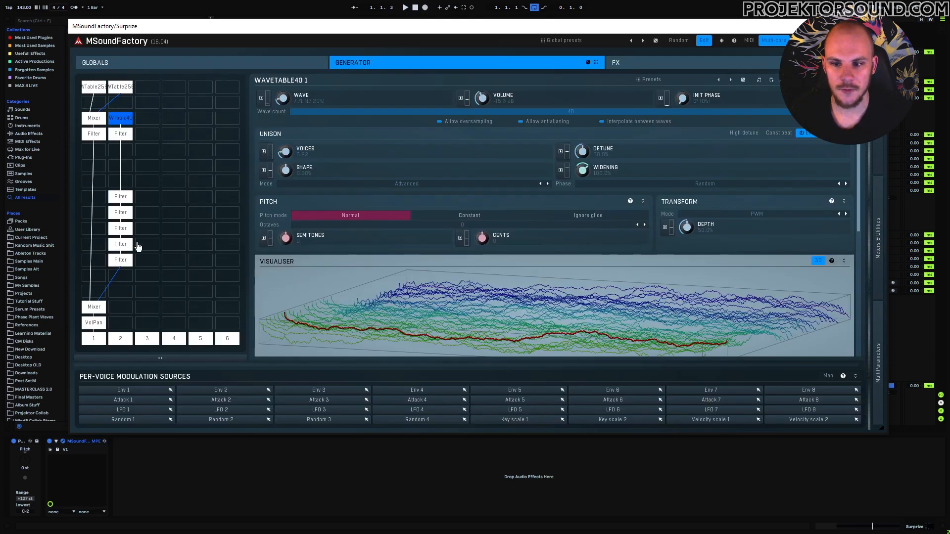
{"action": "left_click", "coordinate": [98, 92]}
{"action": "left_click", "coordinate": [116, 90]}
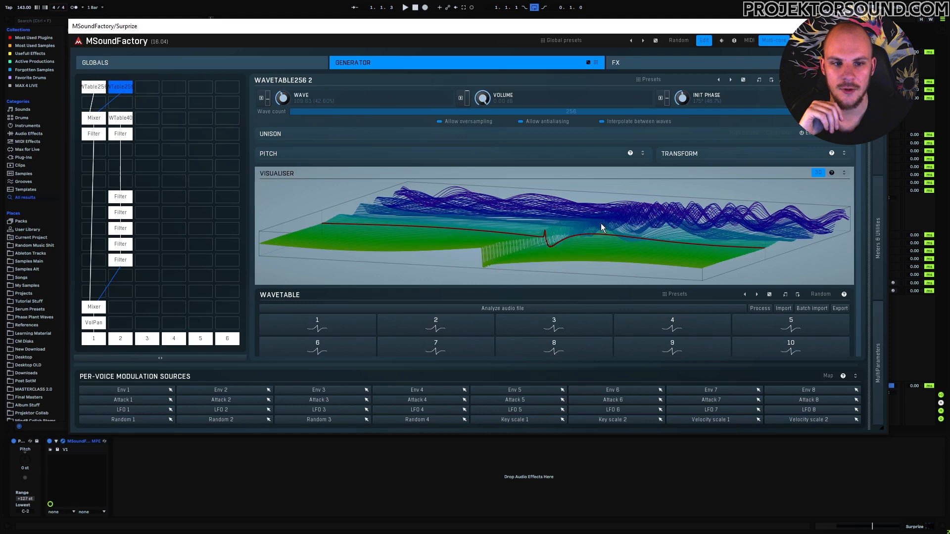
{"action": "left_click", "coordinate": [94, 88]}
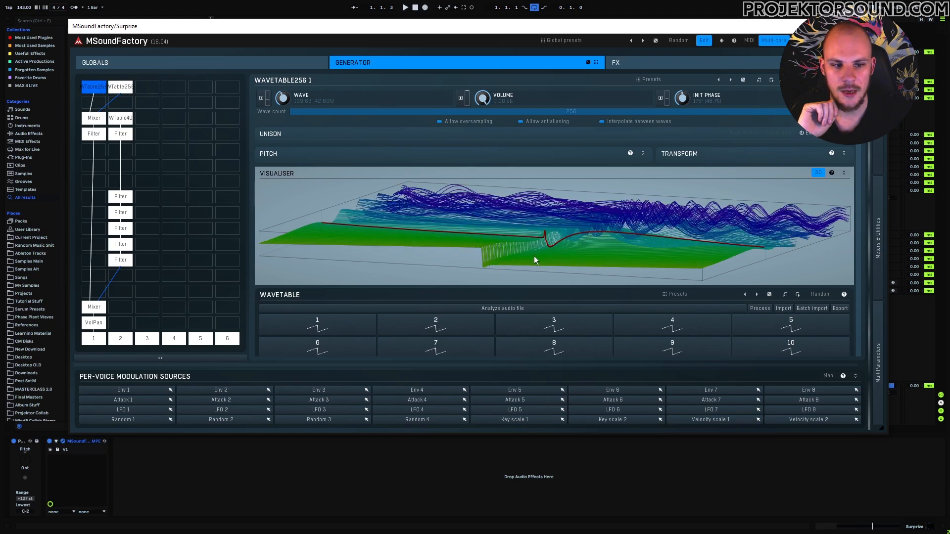
{"action": "left_click", "coordinate": [121, 88]}
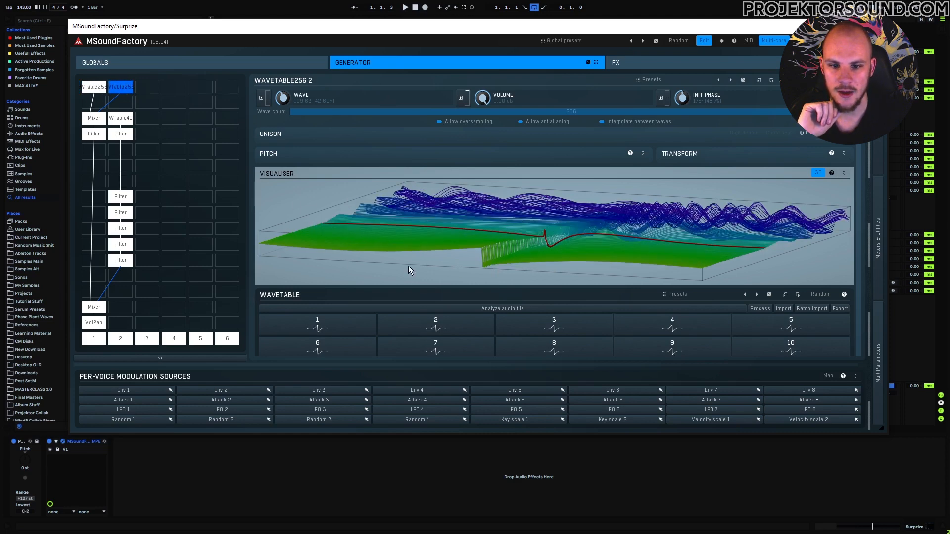
Step: Examine the generator's first-column Mixer 1, Filter 1, Mixer 2 and Volume & Panorama modules
{"action": "left_click", "coordinate": [94, 118]}
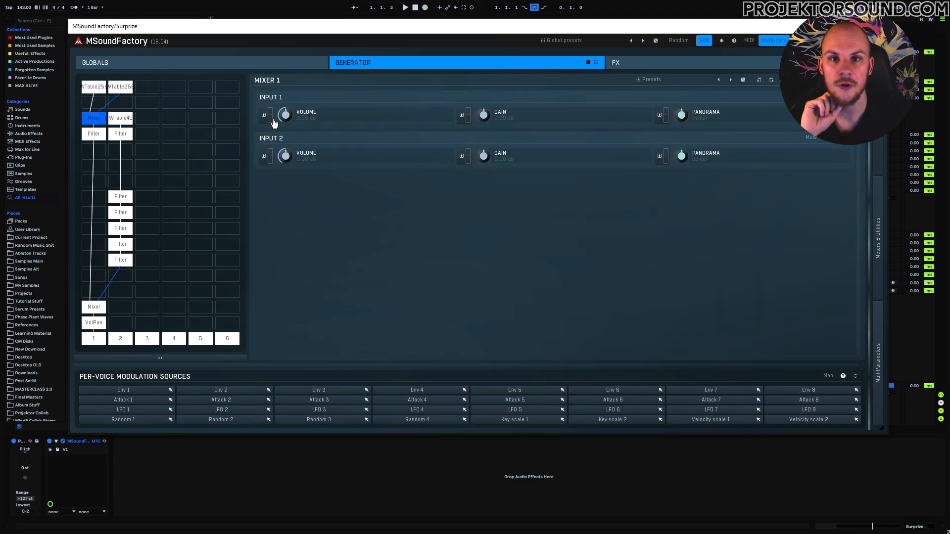
{"action": "left_click", "coordinate": [95, 136]}
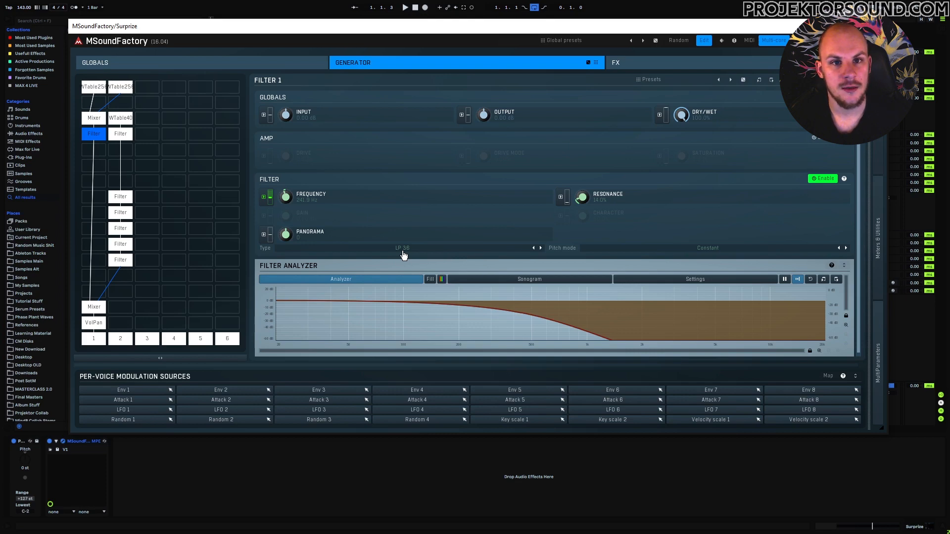
{"action": "left_click", "coordinate": [93, 307]}
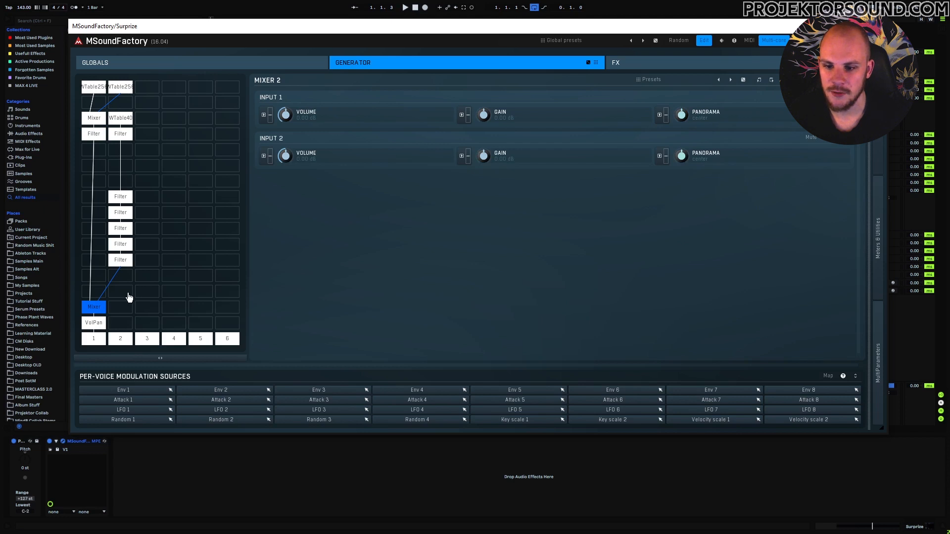
{"action": "left_click", "coordinate": [95, 324]}
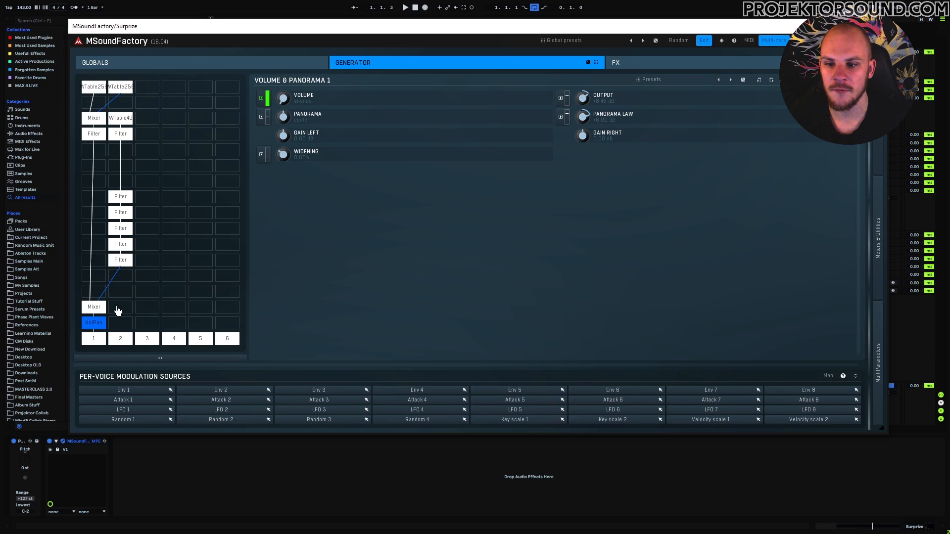
Step: Check the generator's second-column filters against Filter 1, ending on the Volume & Panorama module
{"action": "left_click", "coordinate": [122, 261]}
{"action": "left_click", "coordinate": [121, 244]}
{"action": "left_click", "coordinate": [122, 228]}
{"action": "left_click", "coordinate": [122, 213]}
{"action": "left_click", "coordinate": [123, 199]}
{"action": "left_click", "coordinate": [94, 133]}
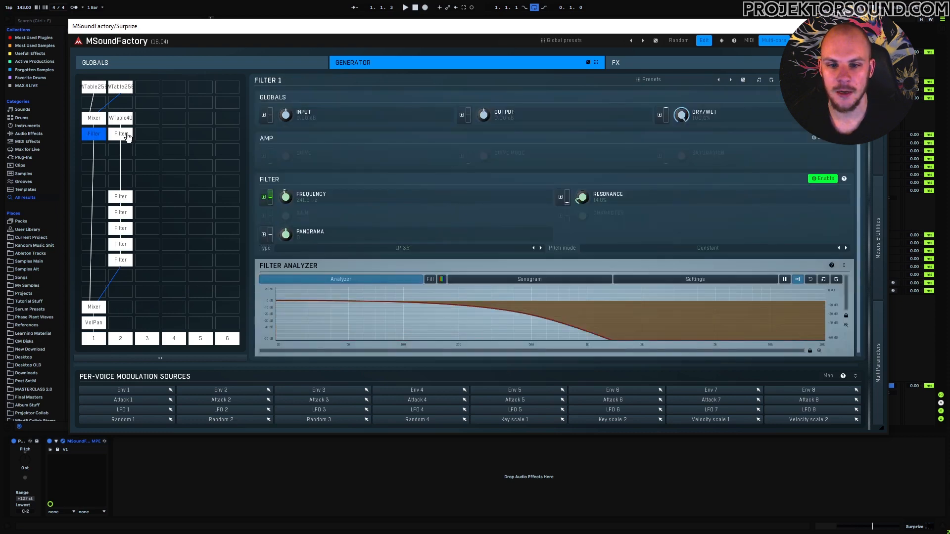
{"action": "left_click", "coordinate": [121, 134]}
{"action": "left_click", "coordinate": [96, 323]}
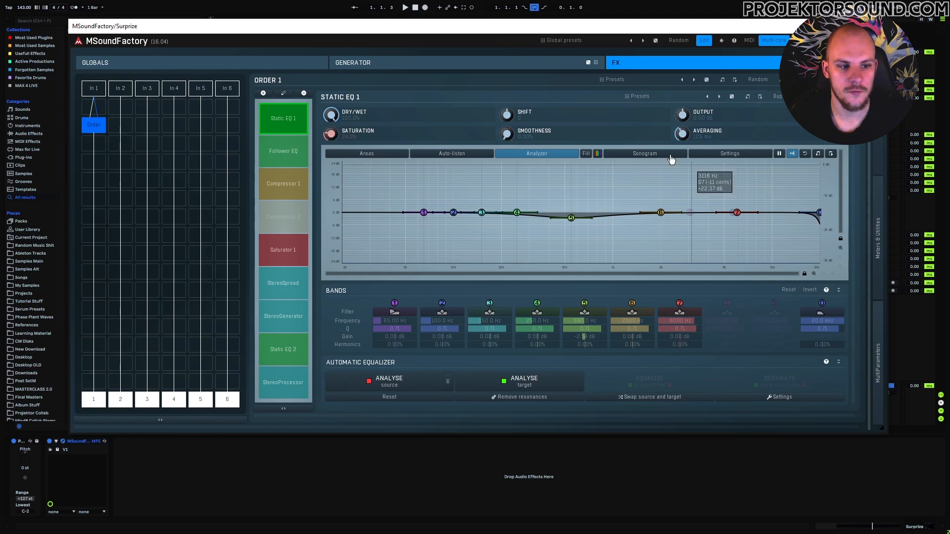
Step: Examine the FX Order module's processors from Static EQ 1 and Follower EQ through both compressors to Saturator 1
{"action": "left_click", "coordinate": [284, 159]}
{"action": "left_click", "coordinate": [286, 179]}
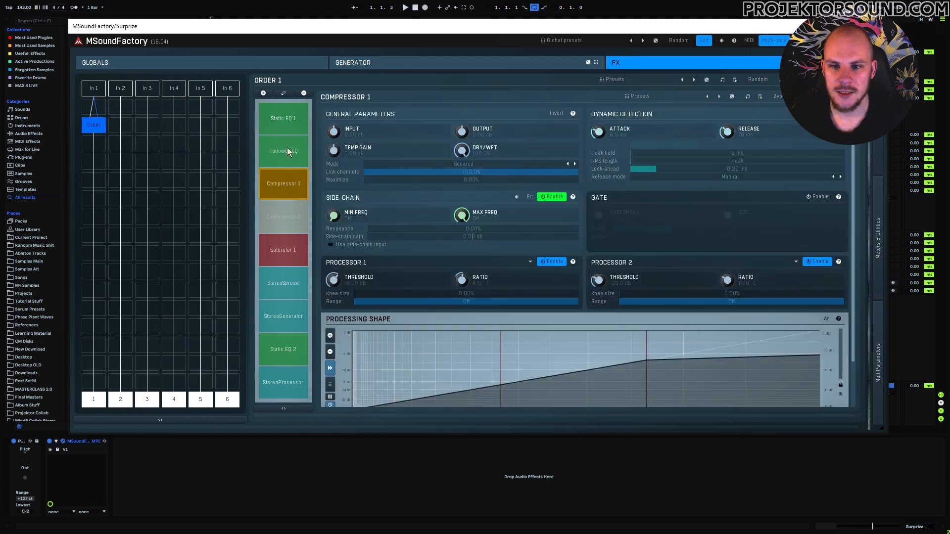
{"action": "left_click", "coordinate": [285, 121]}
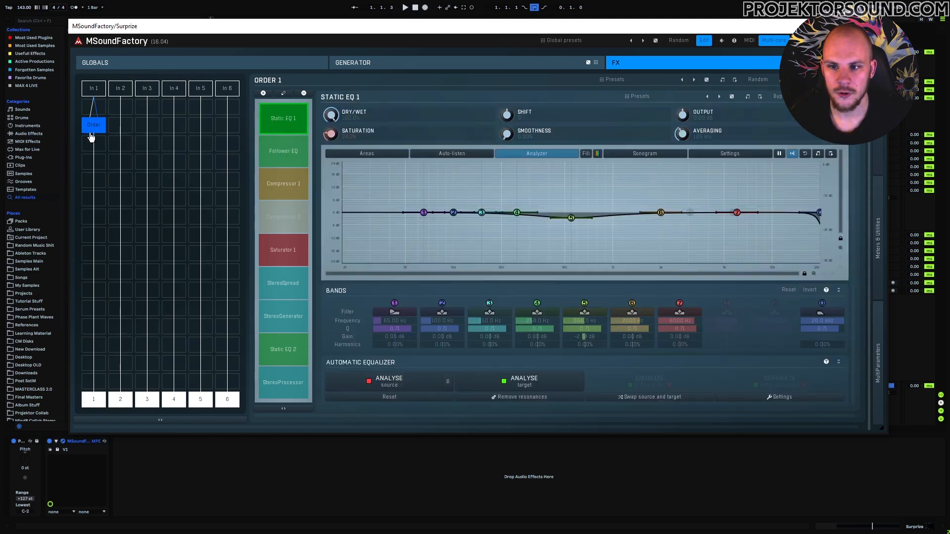
{"action": "left_click", "coordinate": [293, 148]}
{"action": "left_click", "coordinate": [280, 174]}
{"action": "left_click", "coordinate": [283, 217]}
{"action": "left_click", "coordinate": [290, 251]}
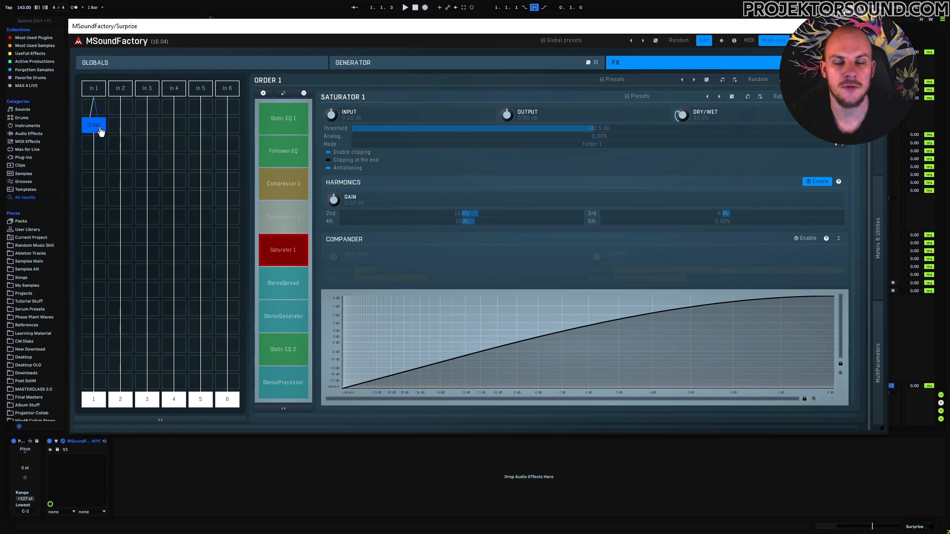
Step: Compare Static EQ 1, Follower EQ and Compressor 1 in the FX order, and switch from the edit view to the simplified controls and back
{"action": "left_click", "coordinate": [270, 144]}
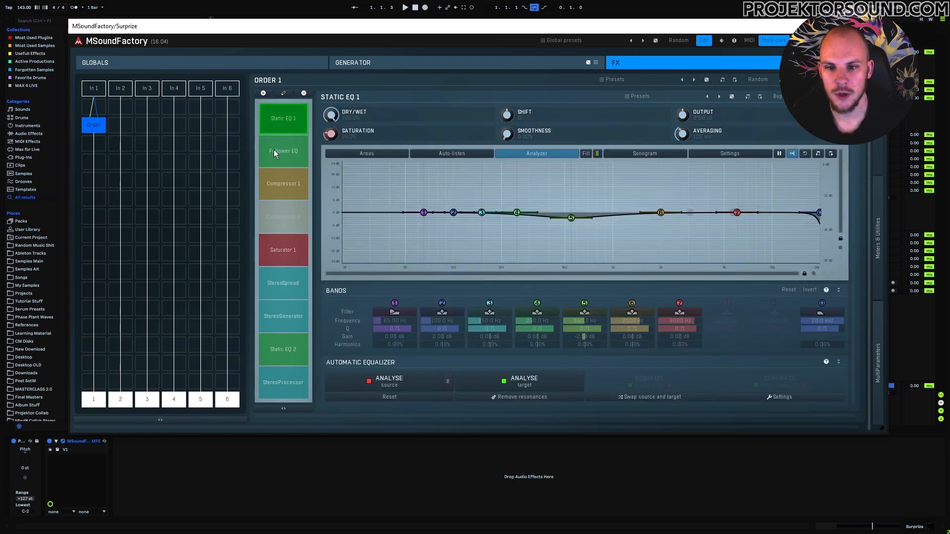
{"action": "left_click", "coordinate": [291, 192]}
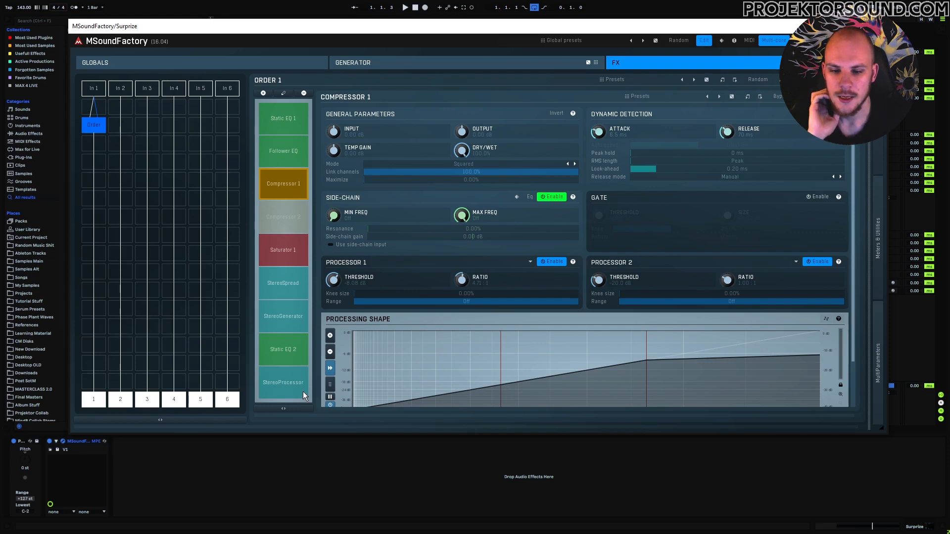
{"action": "left_click", "coordinate": [287, 114]}
{"action": "left_click", "coordinate": [288, 143]}
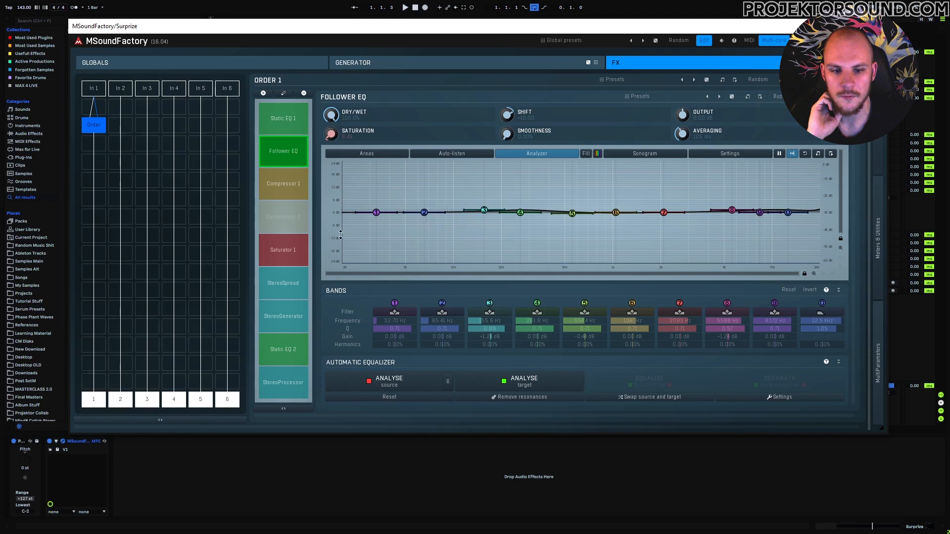
{"action": "left_click", "coordinate": [291, 178]}
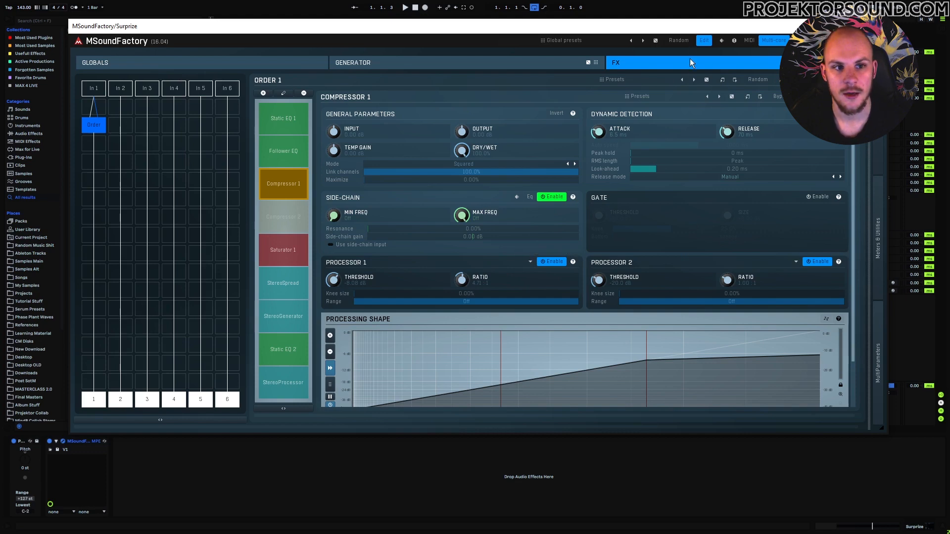
{"action": "left_click", "coordinate": [704, 40]}
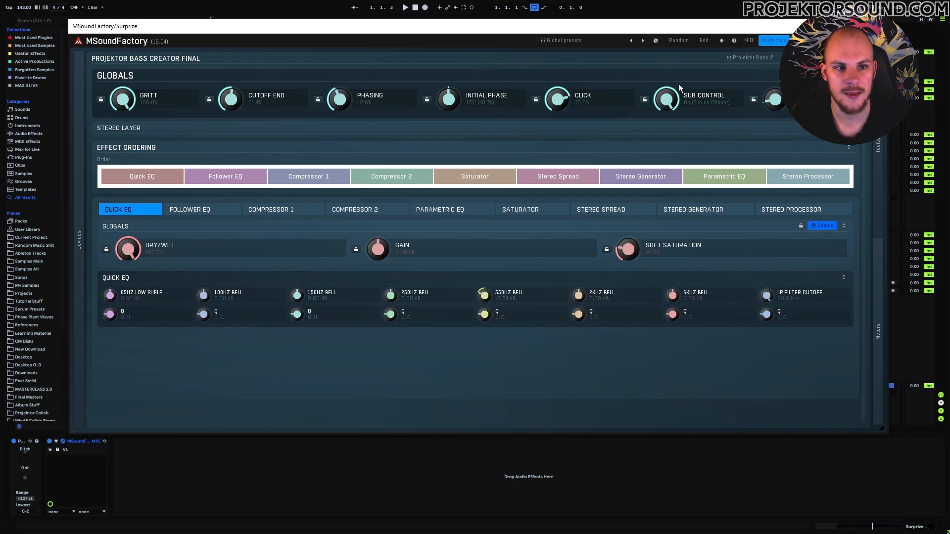
{"action": "left_click", "coordinate": [704, 41]}
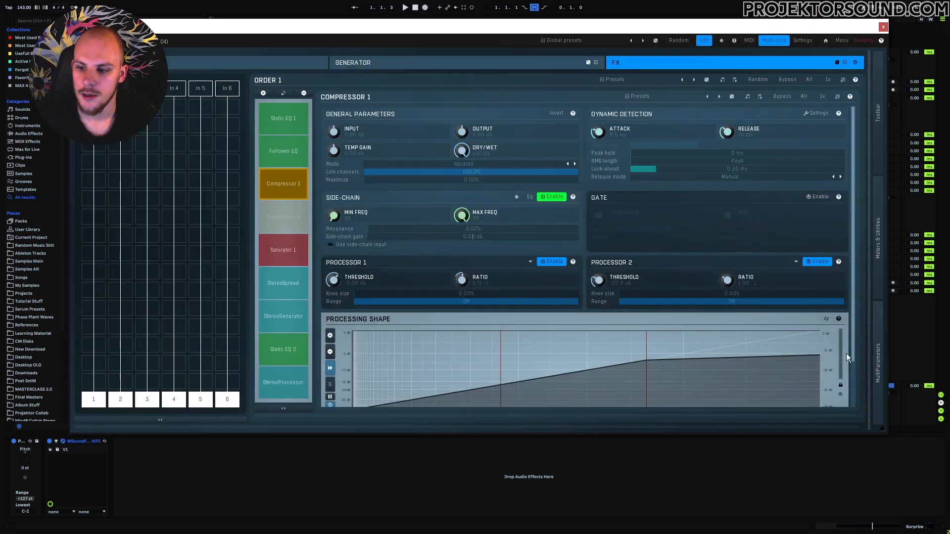
Step: Browse the multiparameter list down to the empty slots and back to the Quick EQ group, and show Static EQ 1
{"action": "left_click_drag", "start_coordinate": [868, 69], "coordinate": [872, 360]}
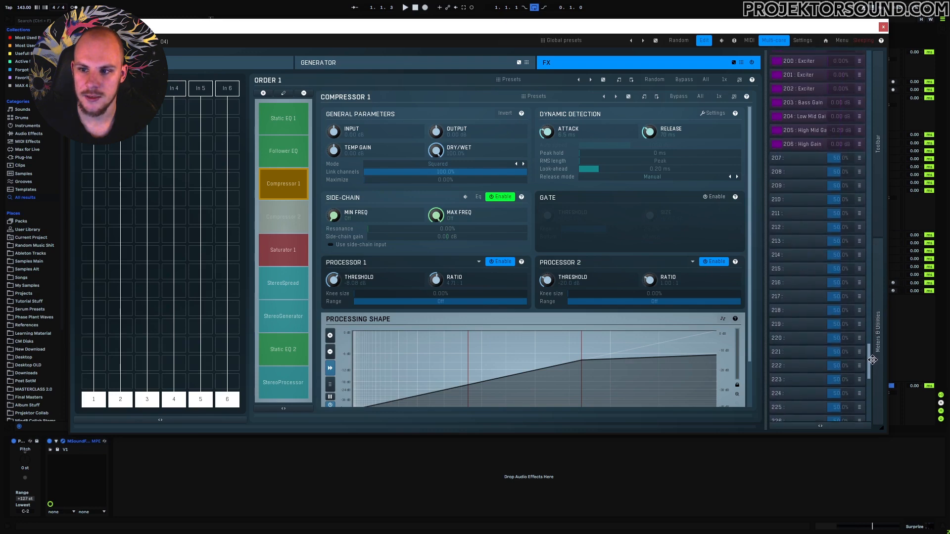
{"action": "left_click_drag", "start_coordinate": [867, 359], "coordinate": [875, 118]}
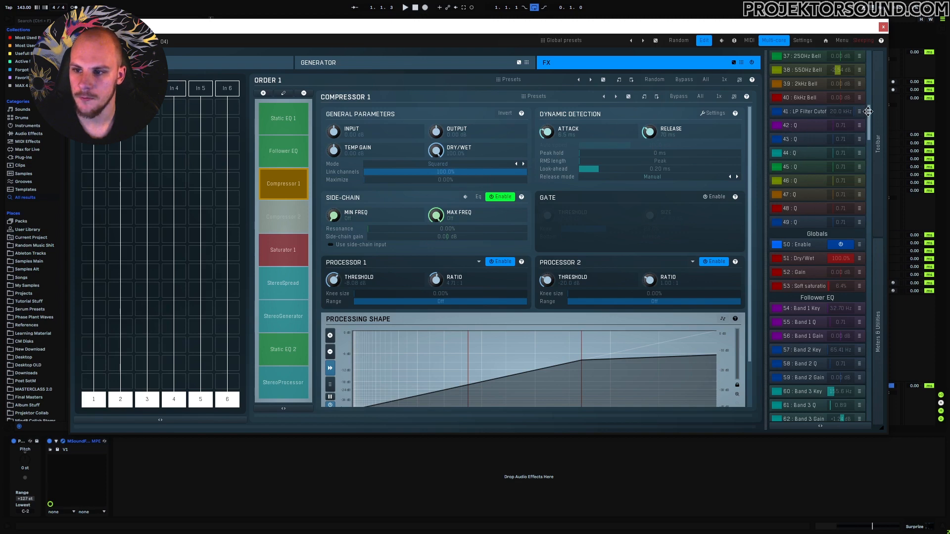
{"action": "scroll", "coordinate": [868, 109], "scroll_direction": "up", "scroll_amount": 2}
{"action": "left_click", "coordinate": [279, 119]}
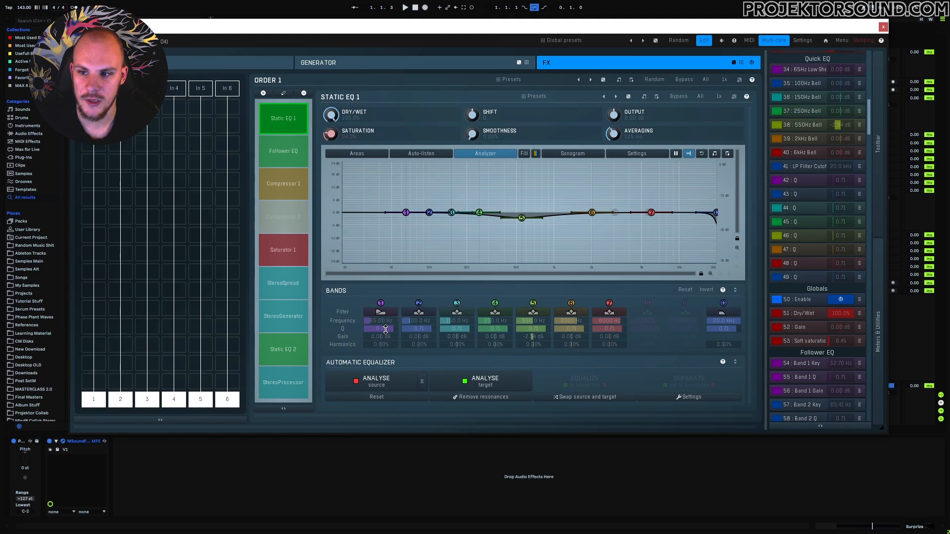
Step: Inspect the settings of the Quick EQ multiparameter 42 (Q) and compare the edit view with the simplified Quick EQ controls
{"action": "left_click", "coordinate": [800, 179]}
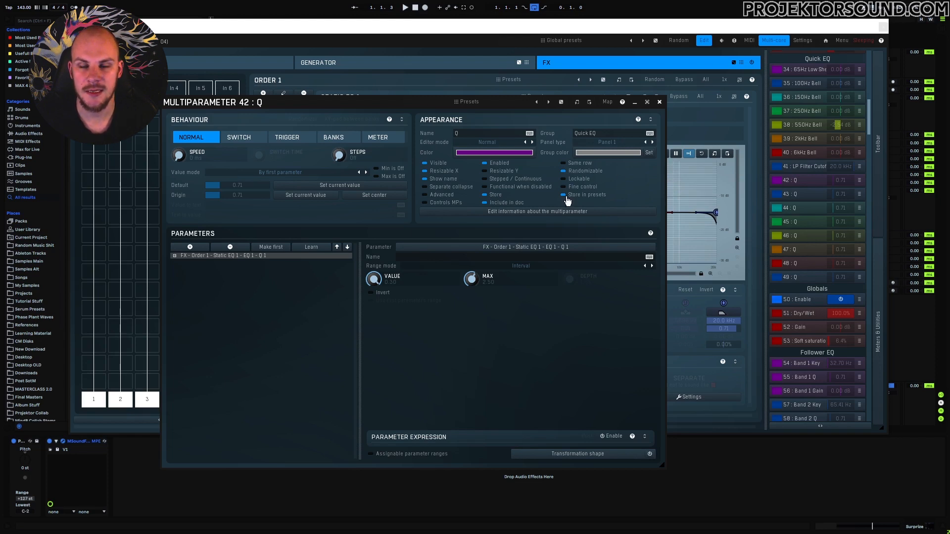
{"action": "left_click", "coordinate": [659, 102]}
{"action": "left_click", "coordinate": [703, 41]}
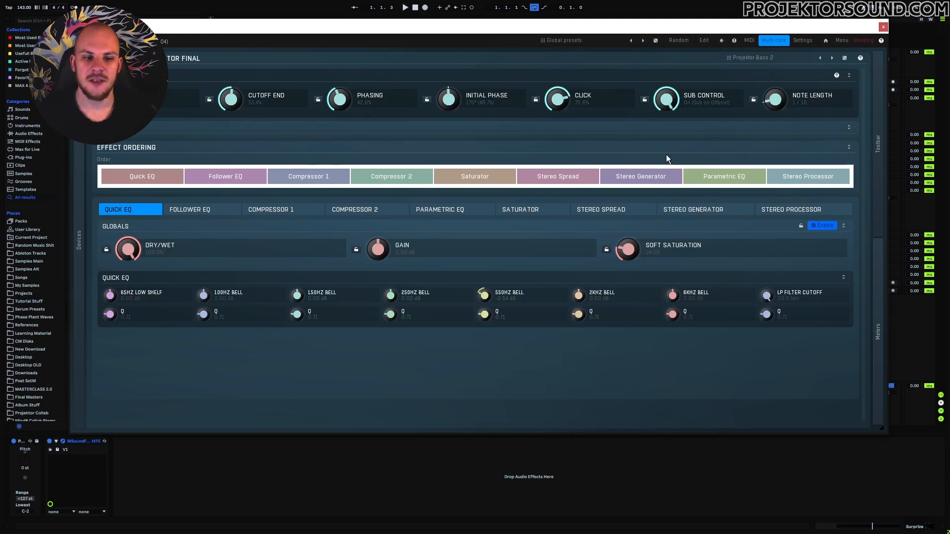
{"action": "left_click", "coordinate": [702, 41]}
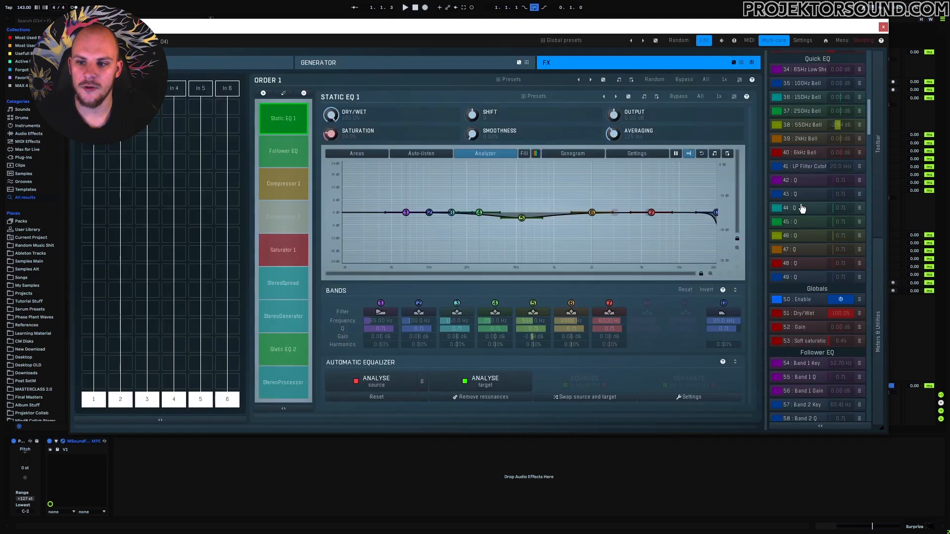
{"action": "double_click", "coordinate": [801, 180]}
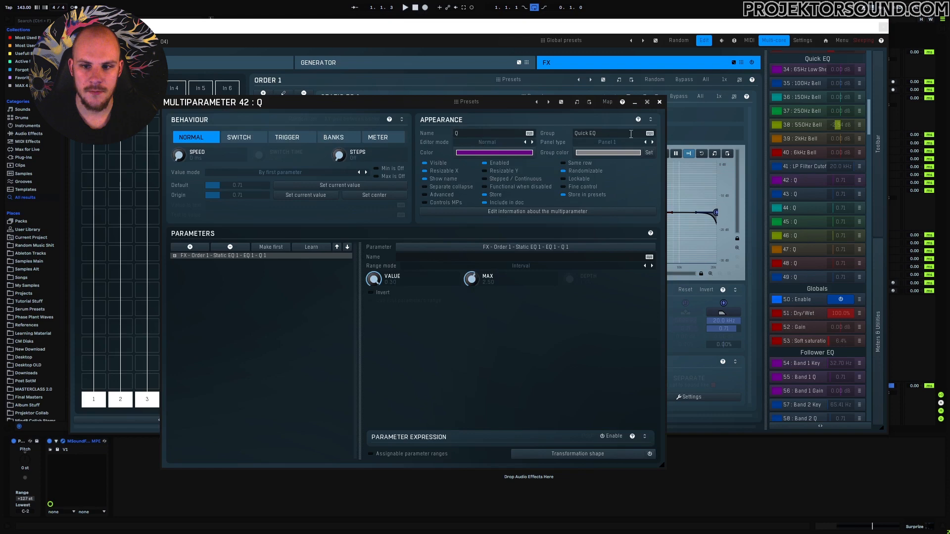
{"action": "left_click", "coordinate": [660, 102]}
{"action": "left_click", "coordinate": [704, 40]}
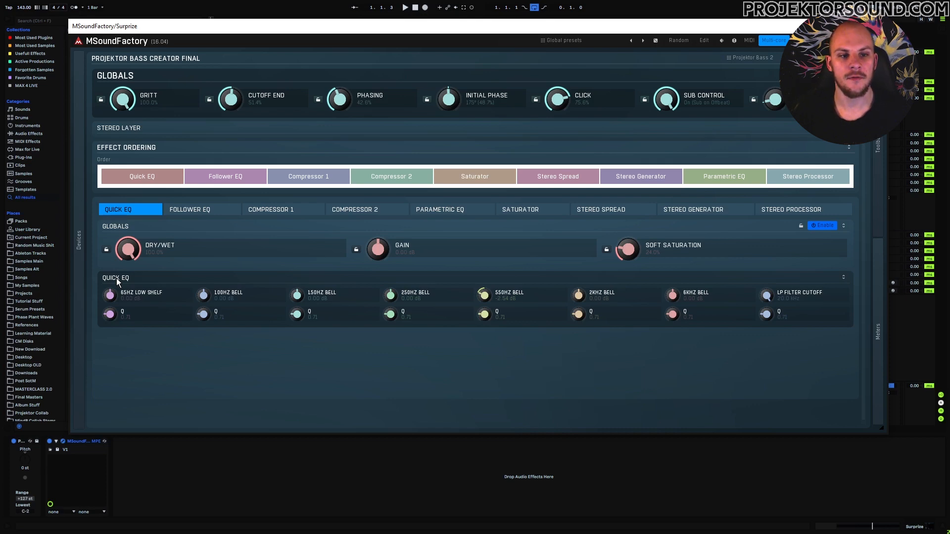
{"action": "left_click", "coordinate": [742, 58]}
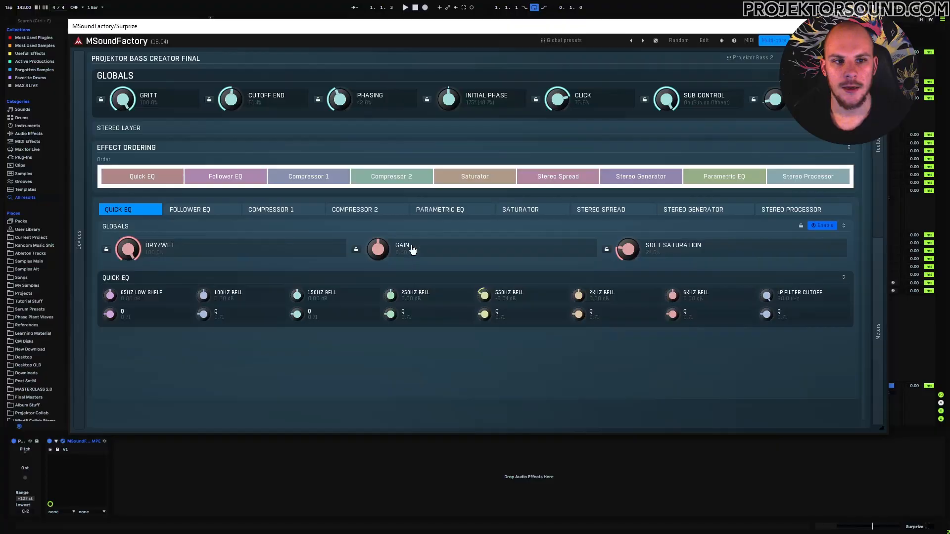
Step: Compare Follower EQ and Compressor 1 in the edit view with the simplified Compressor 1 and Compressor 2 controls
{"action": "left_click", "coordinate": [704, 40]}
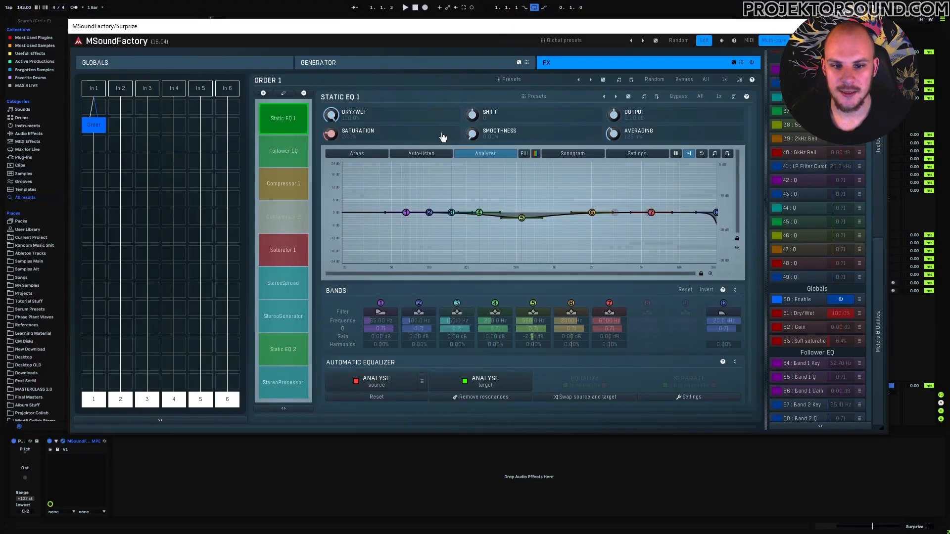
{"action": "left_click", "coordinate": [286, 147]}
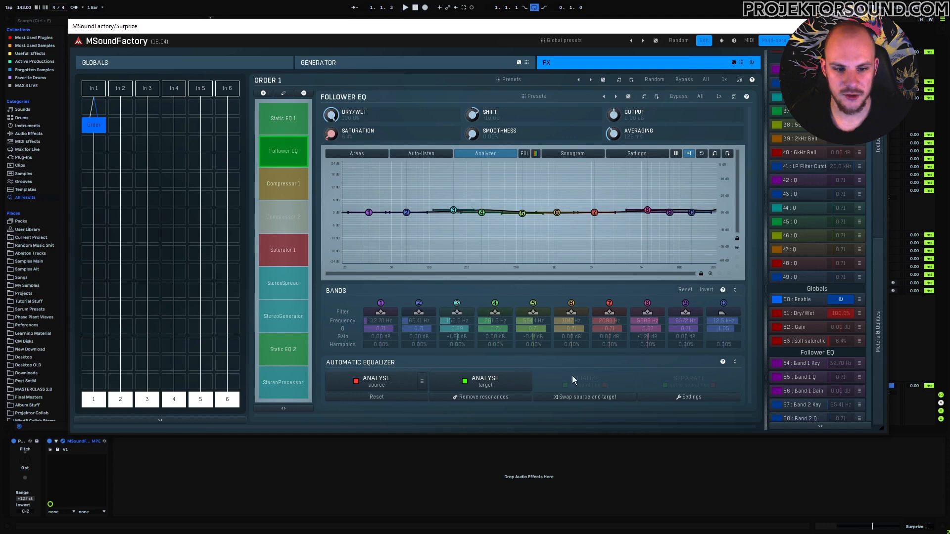
{"action": "left_click", "coordinate": [301, 183]}
{"action": "left_click", "coordinate": [703, 41]}
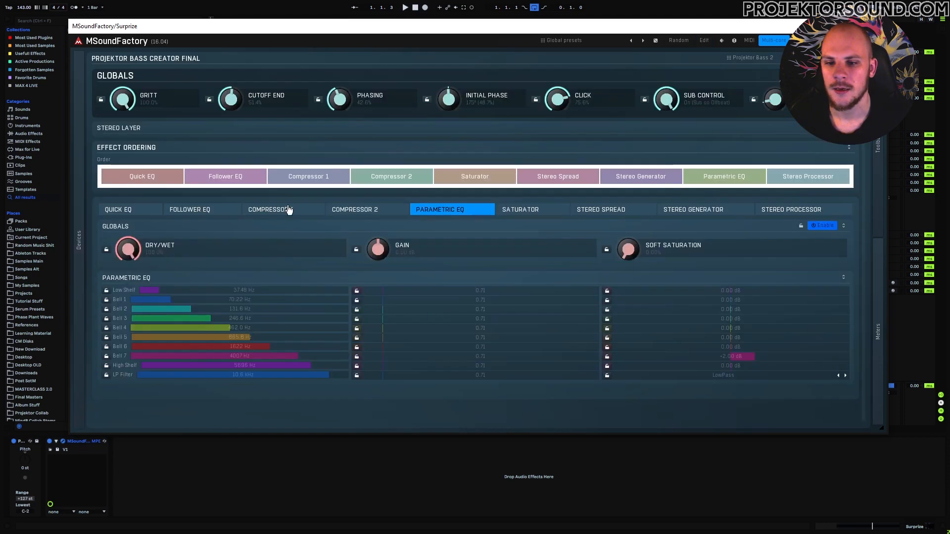
{"action": "left_click", "coordinate": [216, 210]}
{"action": "left_click", "coordinate": [264, 213]}
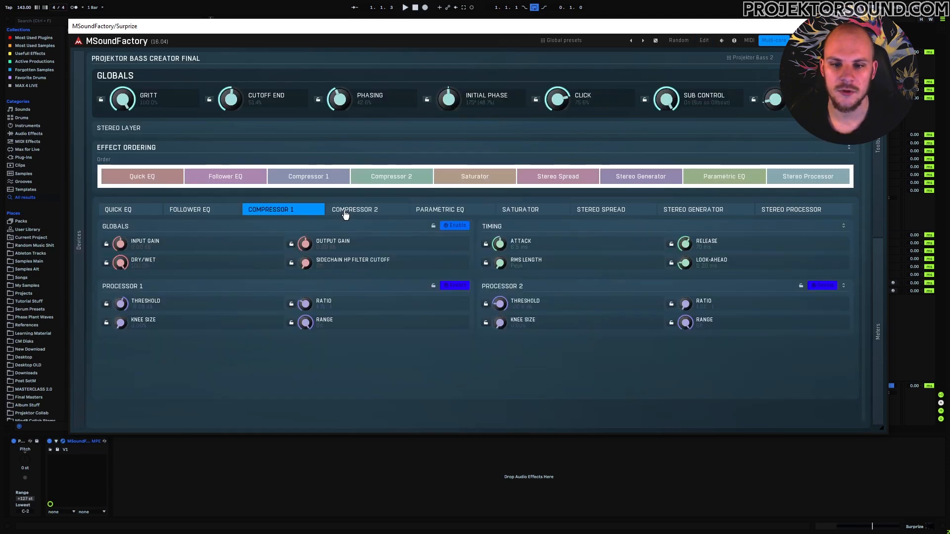
{"action": "left_click", "coordinate": [389, 211]}
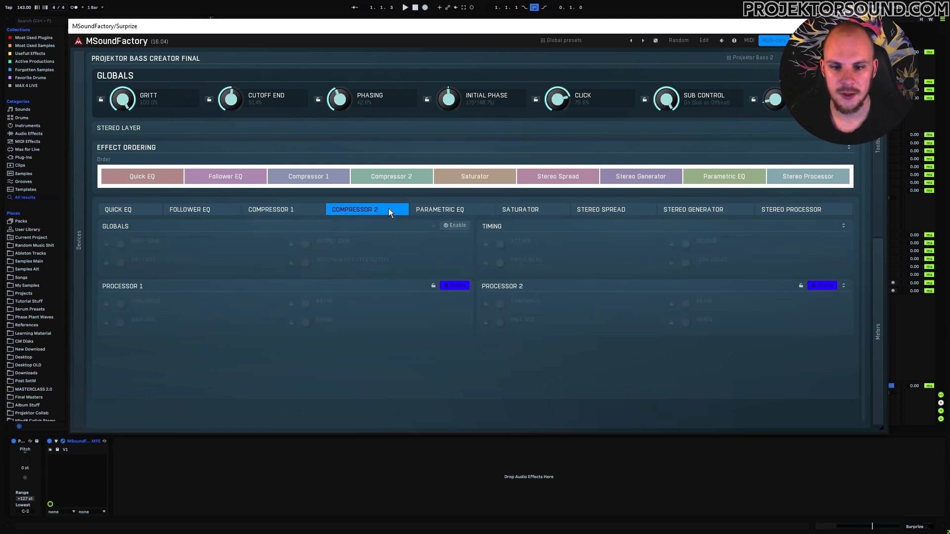
Step: Try the LowPass Half filter type on the Follower EQ's last band and return it to LowPass
{"action": "left_click", "coordinate": [206, 216]}
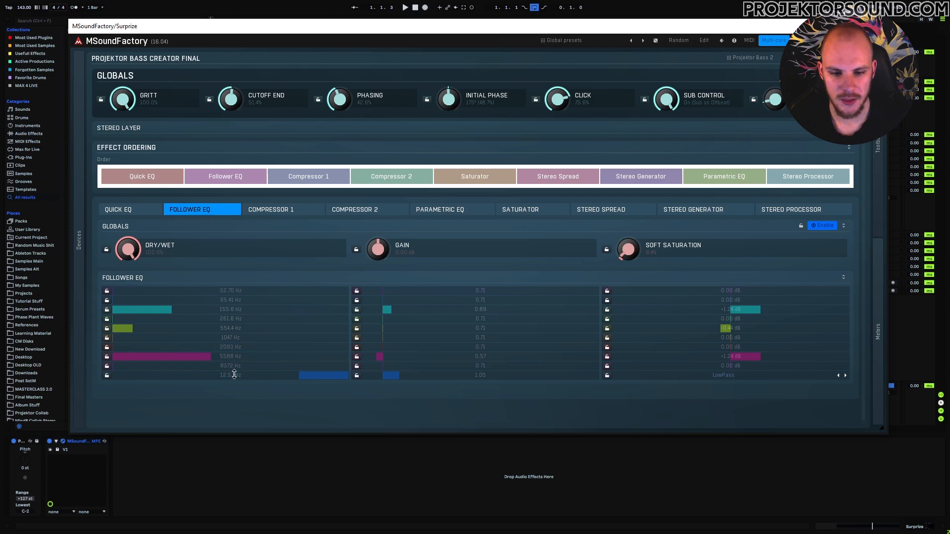
{"action": "left_click", "coordinate": [846, 376]}
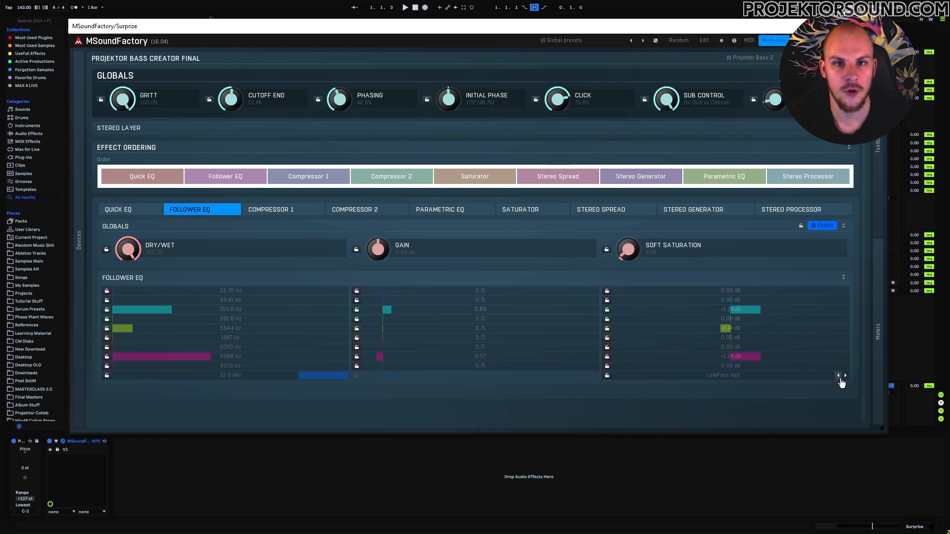
{"action": "left_click", "coordinate": [838, 377]}
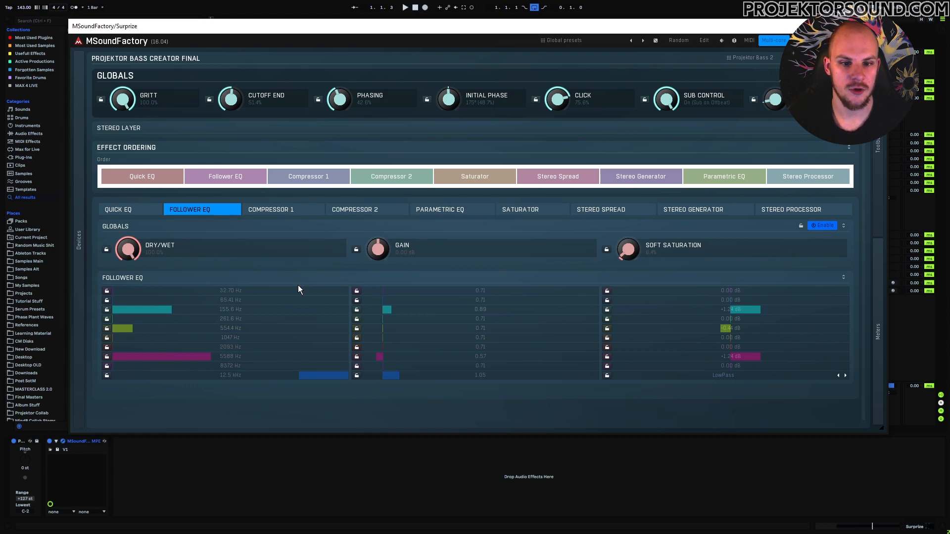
Step: Examine the simplified controls of the EQs, both compressors, Saturator, Stereo Generator and Stereo Processor, ending on Stereo Spread
{"action": "left_click", "coordinate": [437, 210]}
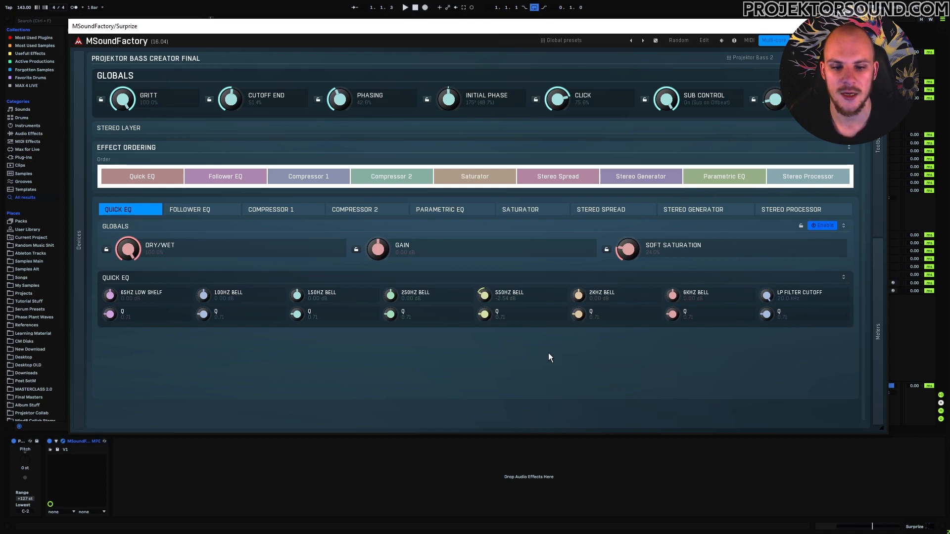
{"action": "left_click", "coordinate": [273, 210]}
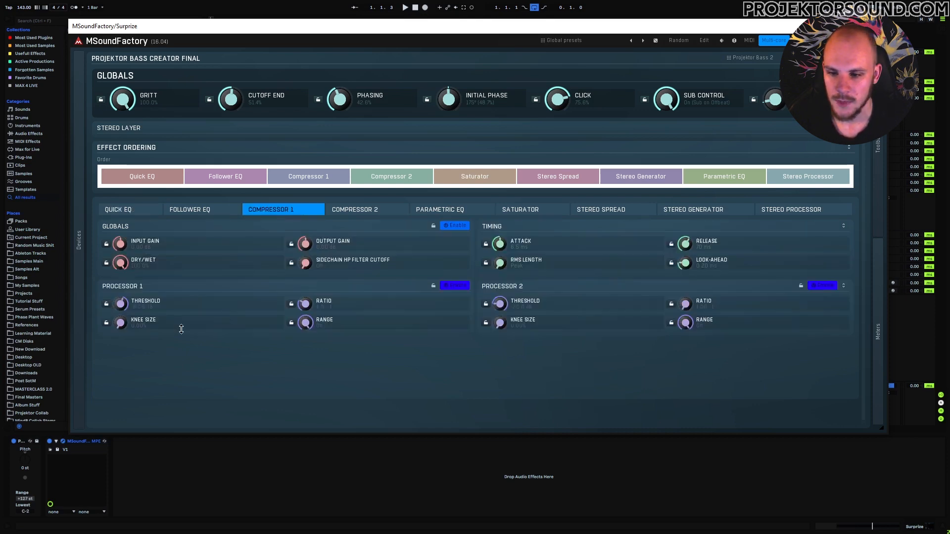
{"action": "left_click", "coordinate": [349, 211]}
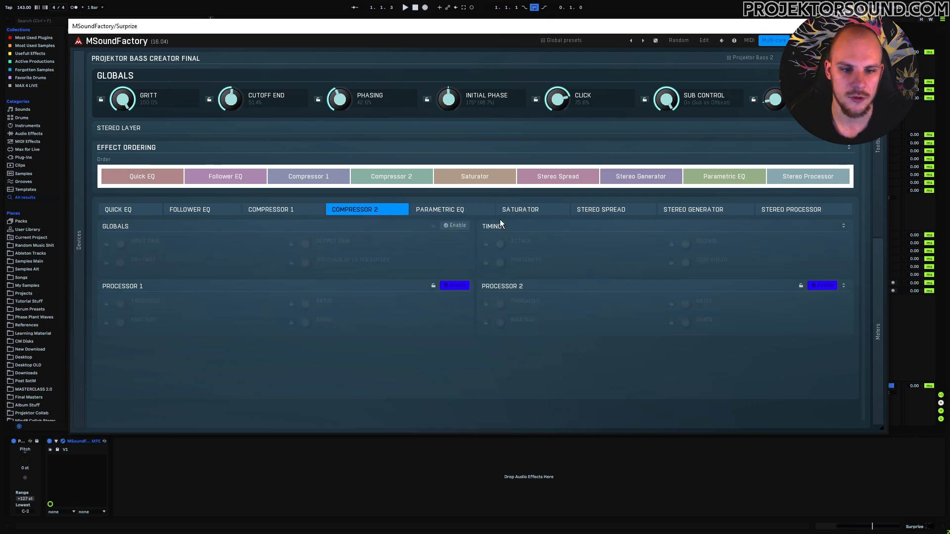
{"action": "left_click", "coordinate": [510, 211]}
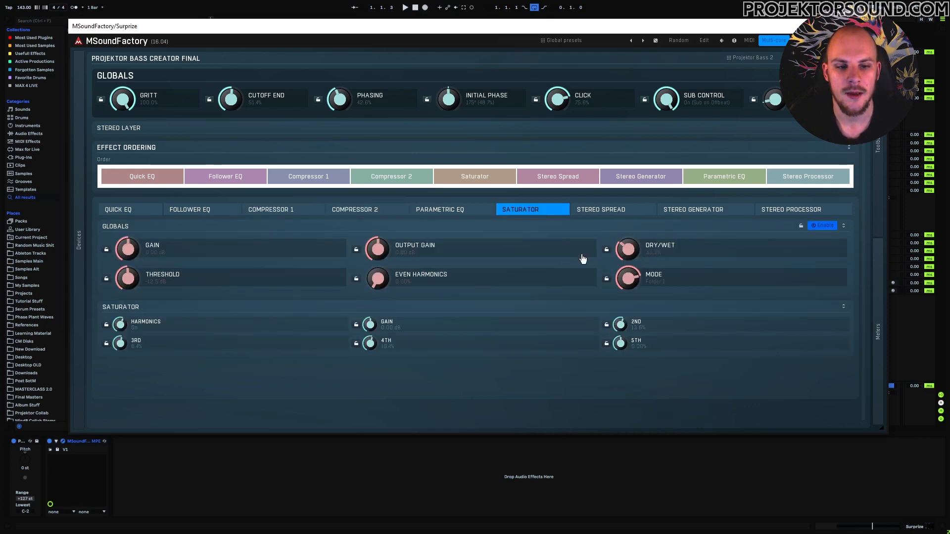
{"action": "left_click", "coordinate": [600, 210]}
{"action": "left_click", "coordinate": [700, 212]}
{"action": "left_click", "coordinate": [803, 210]}
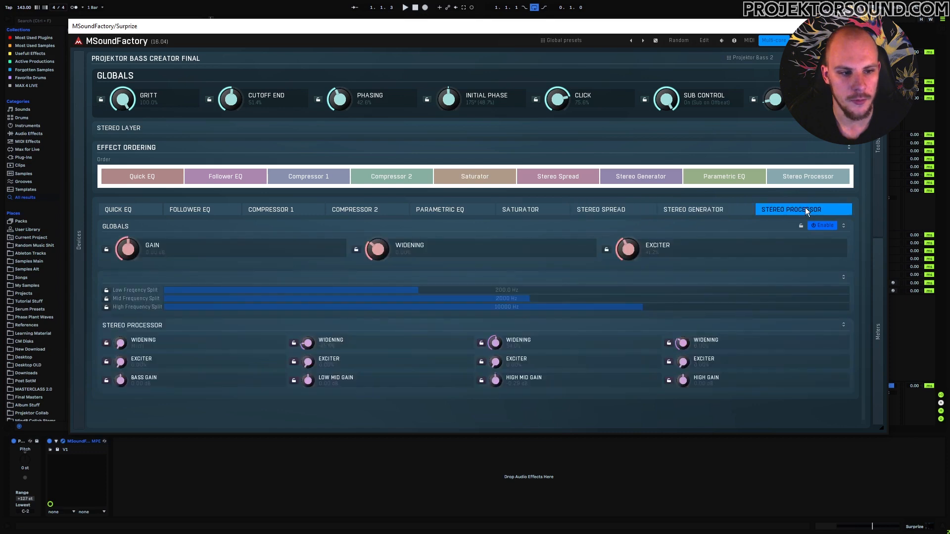
{"action": "left_click", "coordinate": [601, 210]}
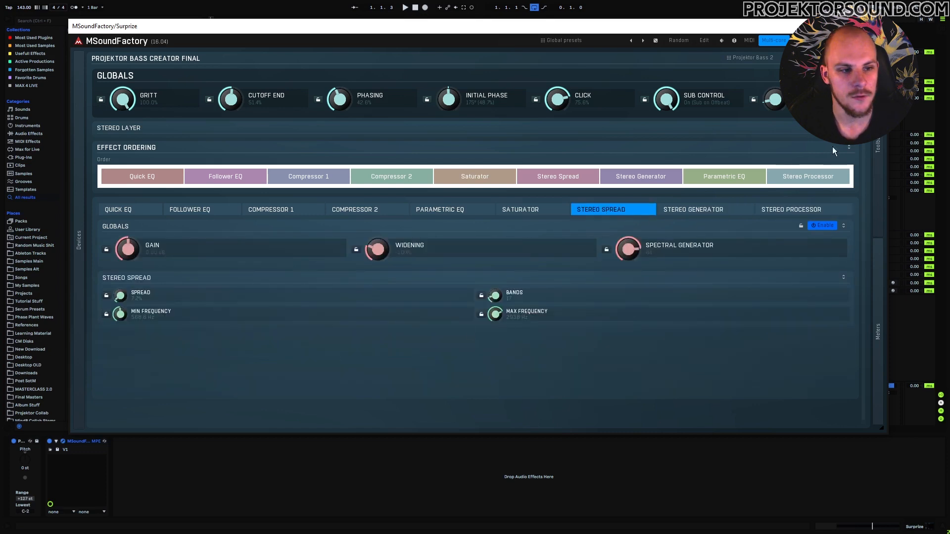
{"action": "left_click", "coordinate": [848, 127]}
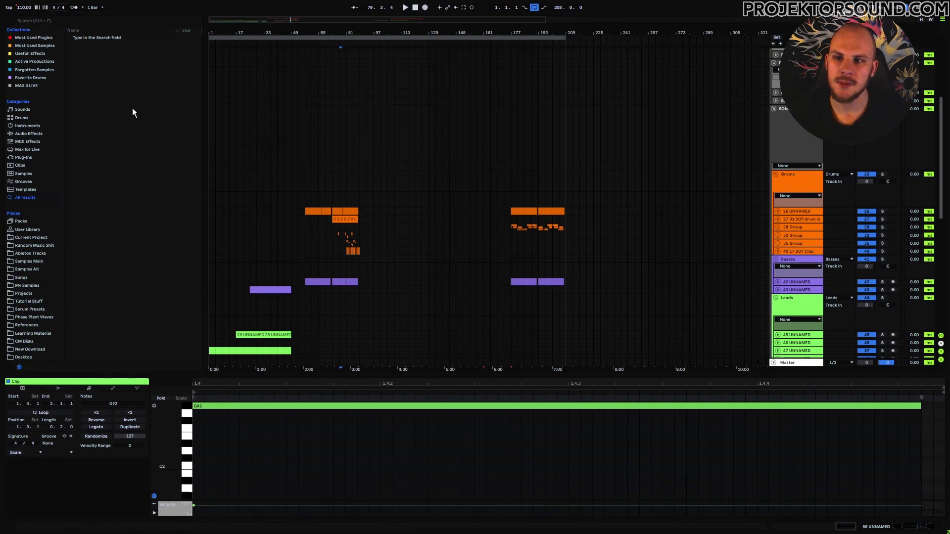
Step: Play the kick and bass section from bar 57 and view the MSoundFactory bass patch on track 42
{"action": "left_click", "coordinate": [304, 251]}
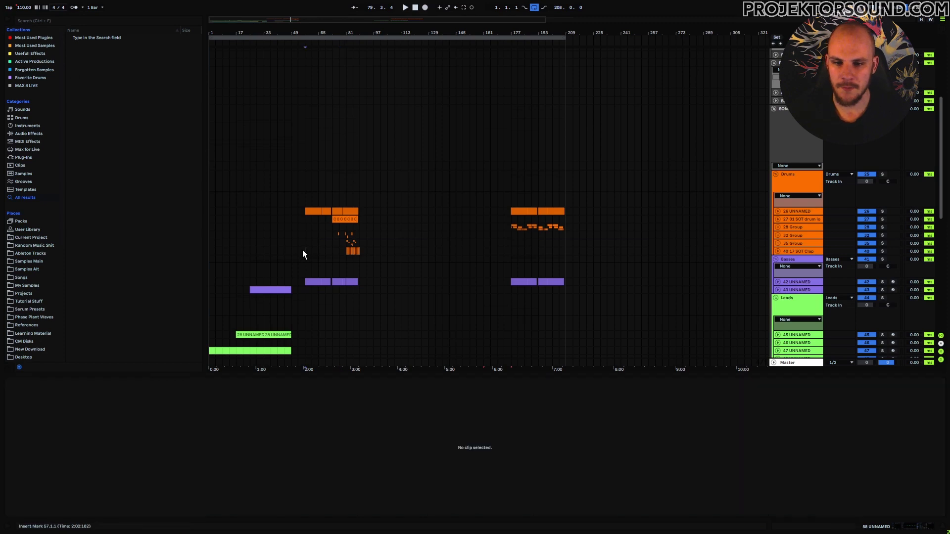
{"action": "key", "text": "space"}
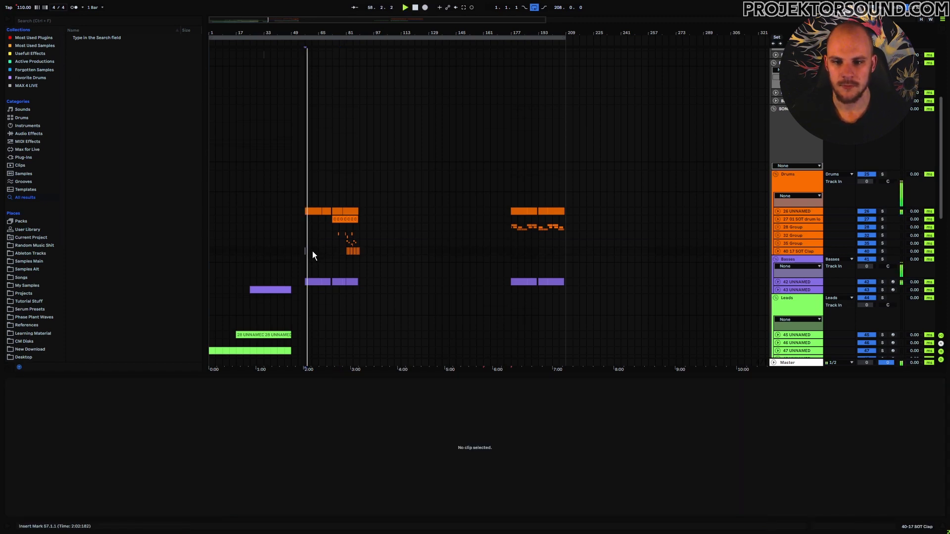
{"action": "key", "text": "space"}
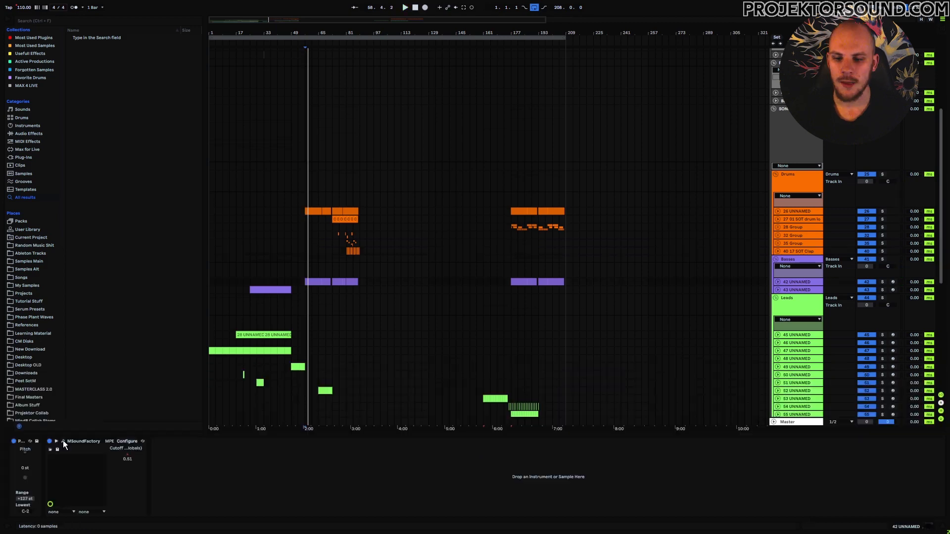
{"action": "left_click", "coordinate": [63, 441]}
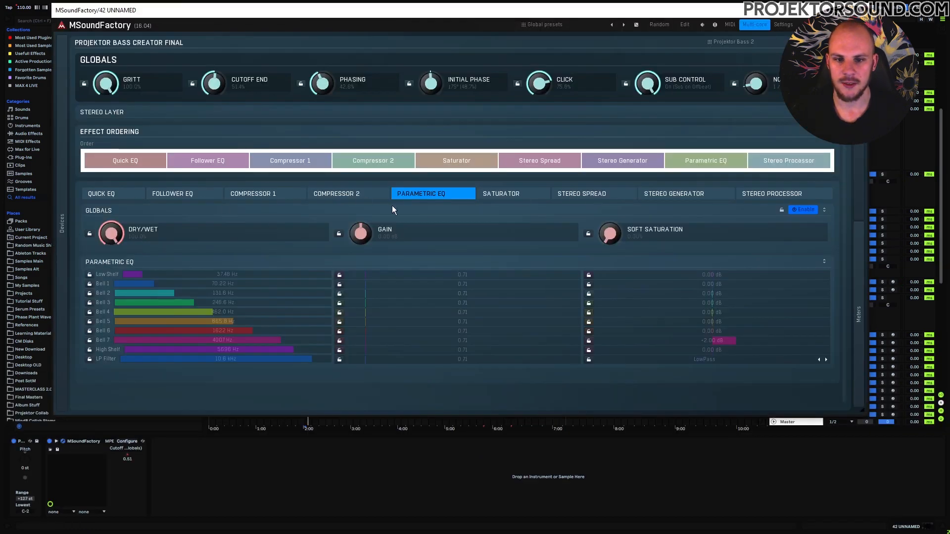
{"action": "left_click", "coordinate": [858, 9]}
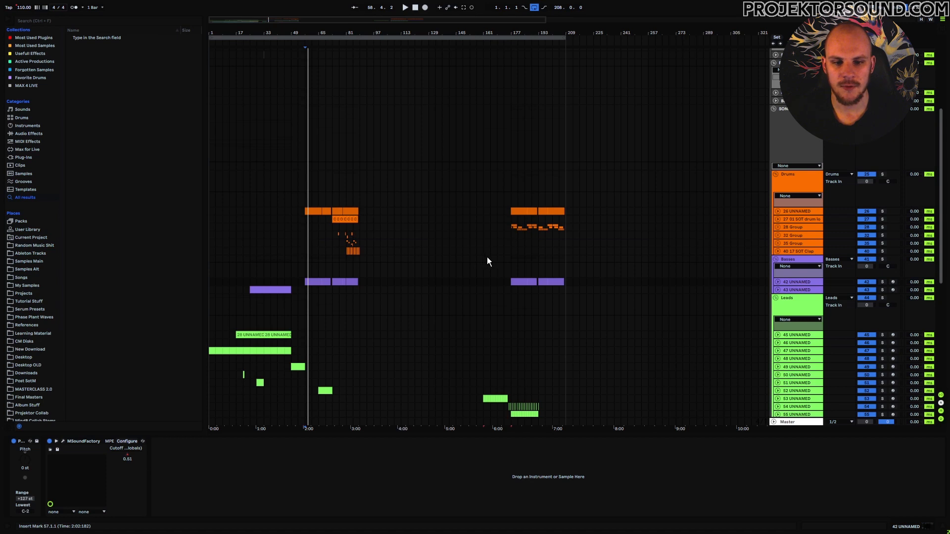
Step: Play the second kick and bass section from bar 177
{"action": "left_click", "coordinate": [517, 260]}
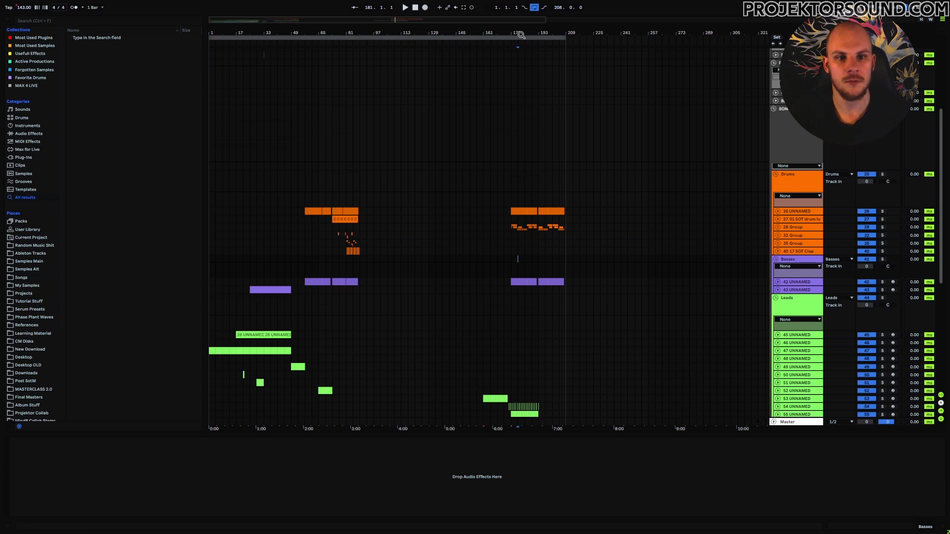
{"action": "left_click_drag", "start_coordinate": [521, 34], "coordinate": [450, 84]}
{"action": "left_click", "coordinate": [374, 212]}
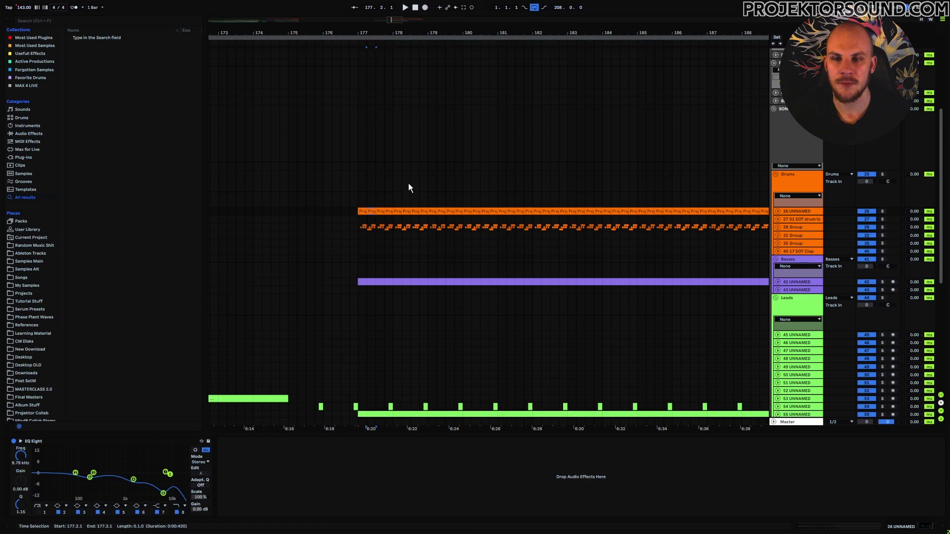
{"action": "left_click", "coordinate": [364, 244]}
{"action": "key", "text": "space"}
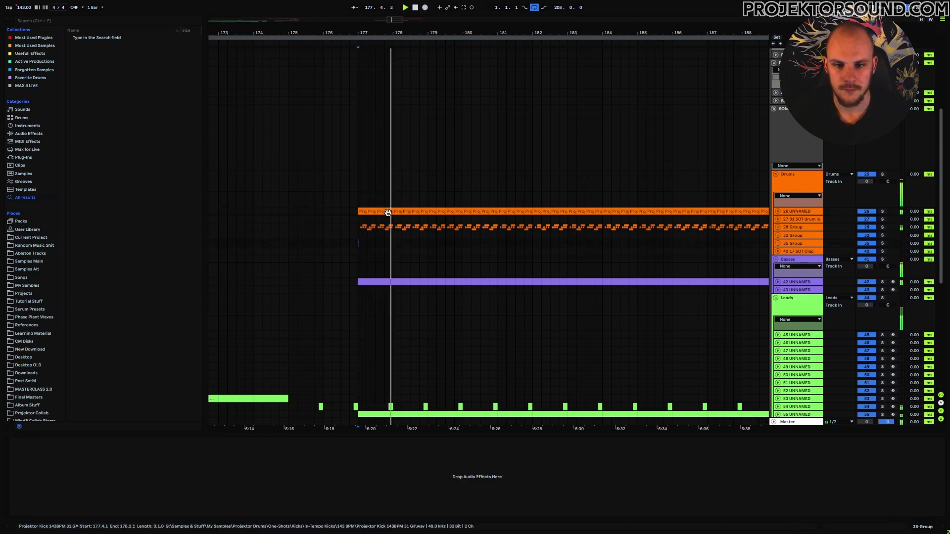
{"action": "key", "text": "z"}
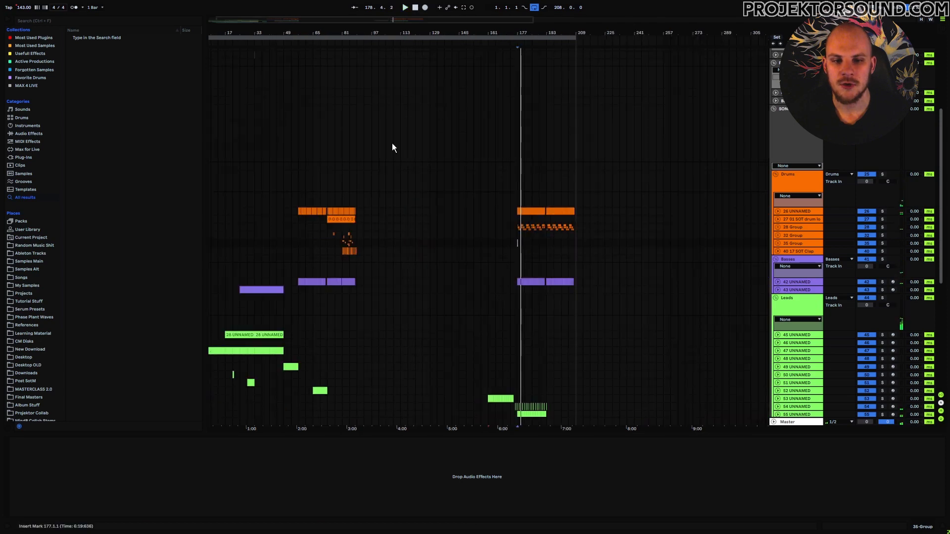
Step: Unfold bass track 42 at bar 57 and select its clip section from 57.1.2 to 57.1.3 to check the duration
{"action": "left_click", "coordinate": [298, 243]}
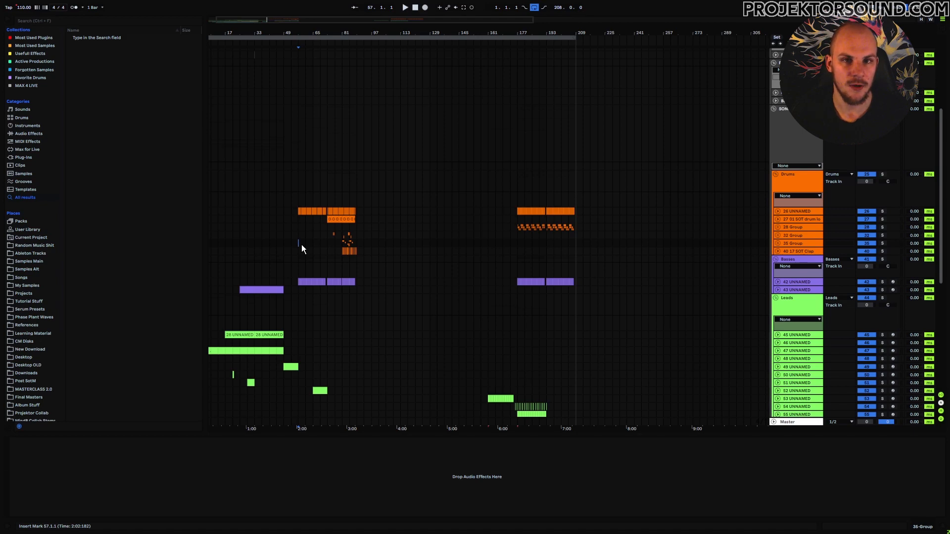
{"action": "left_click_drag", "start_coordinate": [297, 33], "coordinate": [287, 134]}
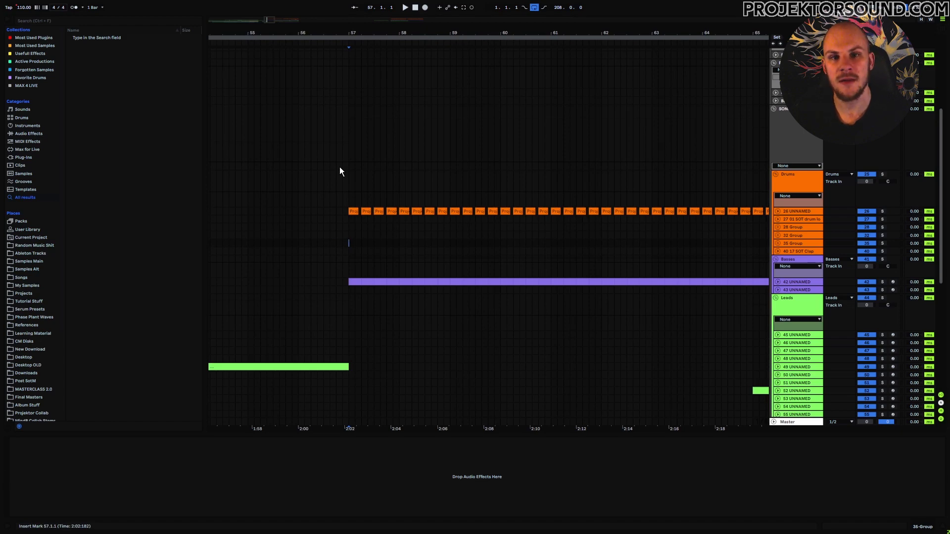
{"action": "left_click_drag", "start_coordinate": [354, 35], "coordinate": [355, 69]}
{"action": "left_click", "coordinate": [778, 282]}
{"action": "left_click_drag", "start_coordinate": [350, 290], "coordinate": [360, 290]}
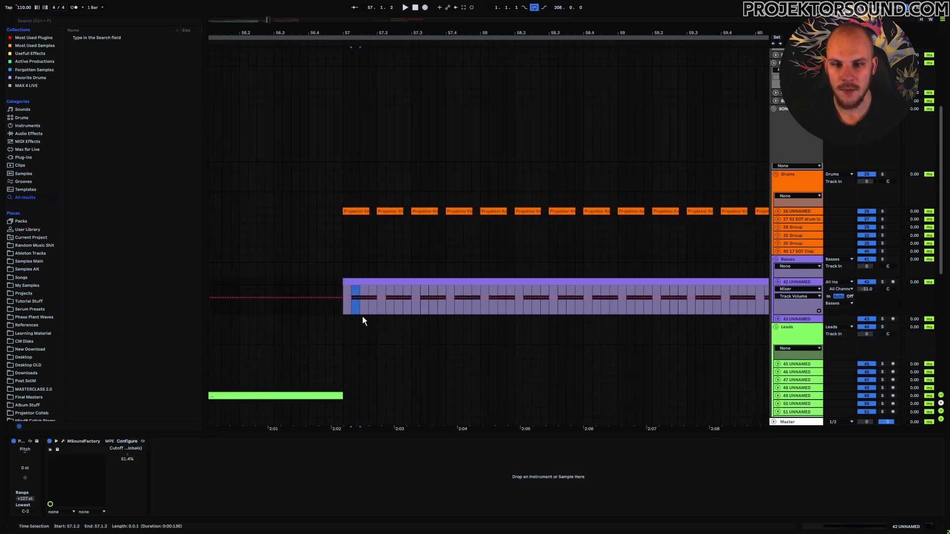
Step: Check the durations of the bass clip sections 177.1.2 to 177.1.3 and 177.1.4 to 177.2.1 on track 42
{"action": "left_click_drag", "start_coordinate": [380, 49], "coordinate": [279, 89]}
{"action": "left_click_drag", "start_coordinate": [268, 29], "coordinate": [285, 49]}
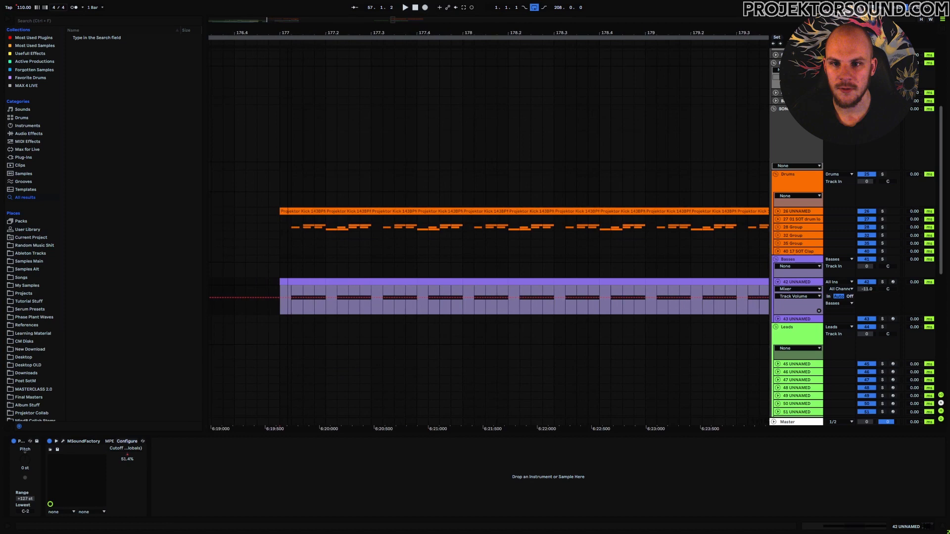
{"action": "left_click_drag", "start_coordinate": [291, 311], "coordinate": [302, 307]}
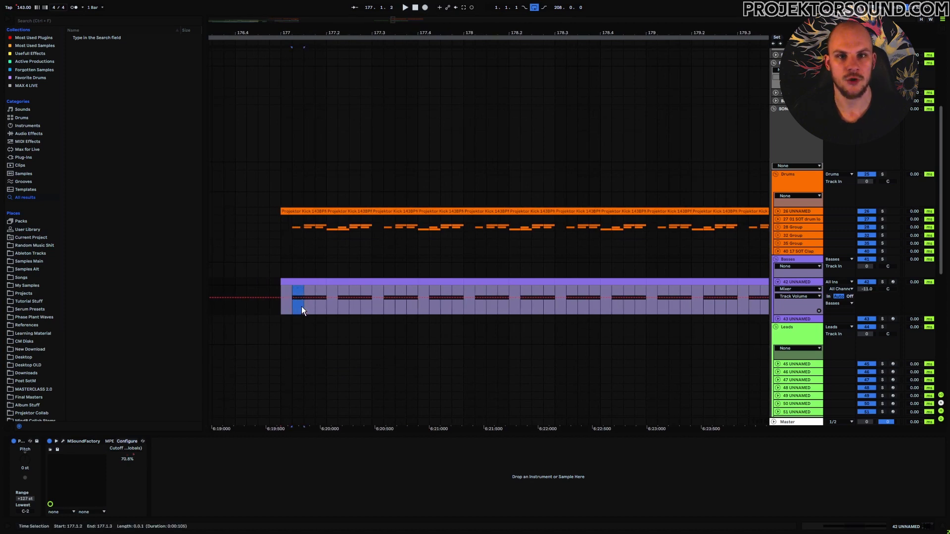
{"action": "left_click_drag", "start_coordinate": [291, 308], "coordinate": [302, 308]}
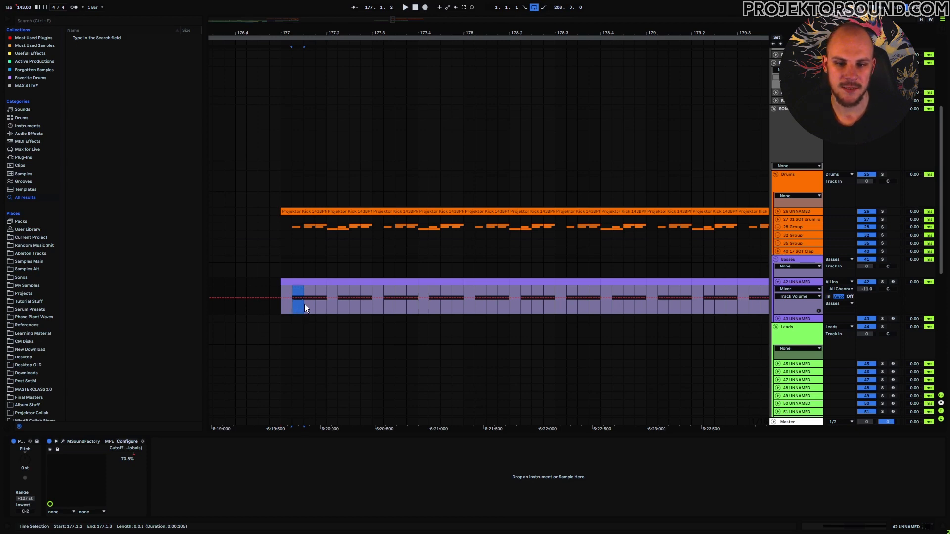
{"action": "left_click", "coordinate": [321, 306]}
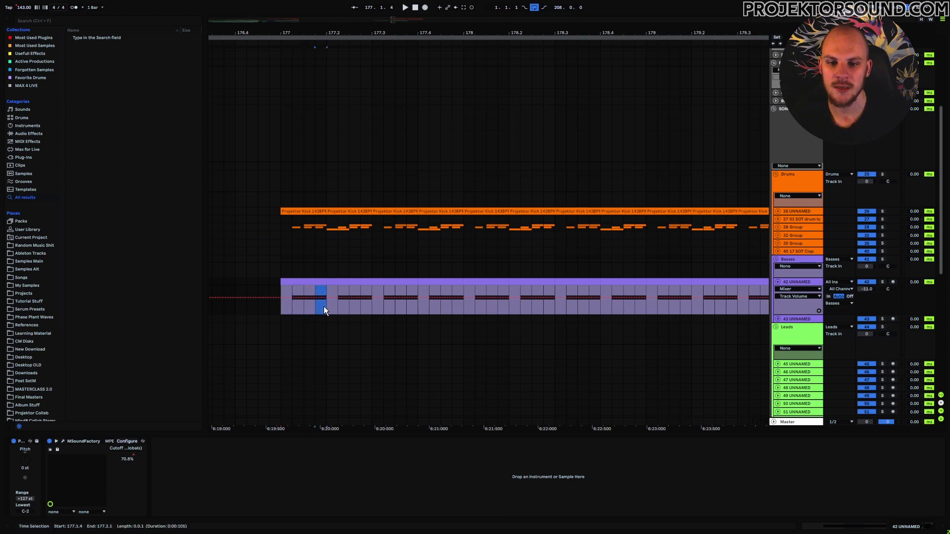